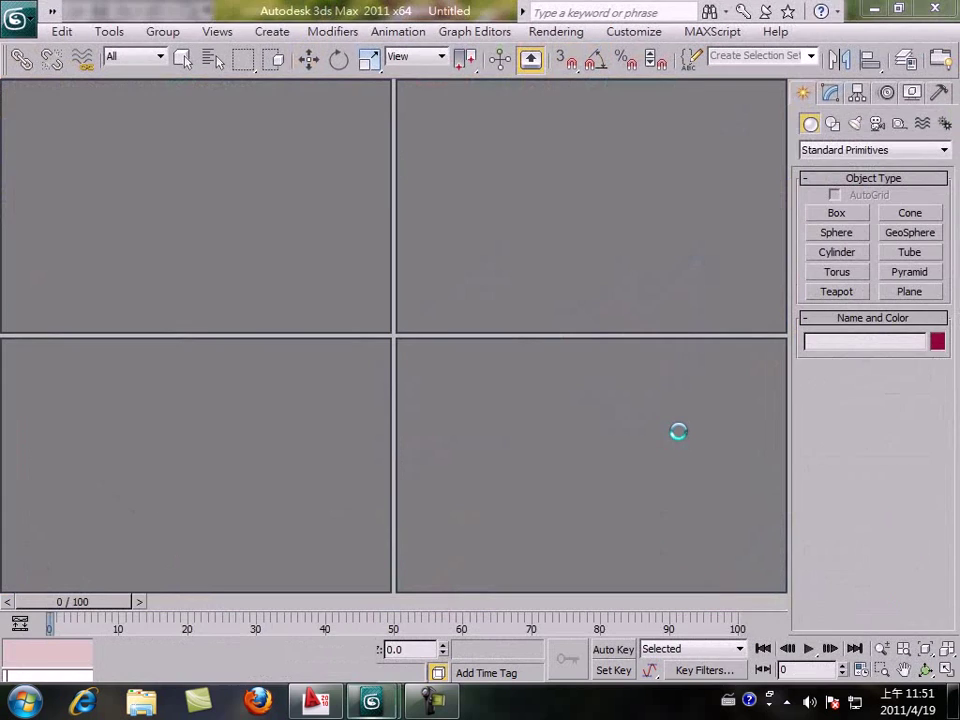
- Import 410.dwg from the desktop's work folder, with millimetres as the incoming file units and rescaling on
{"action": "left_click", "coordinate": [18, 20]}
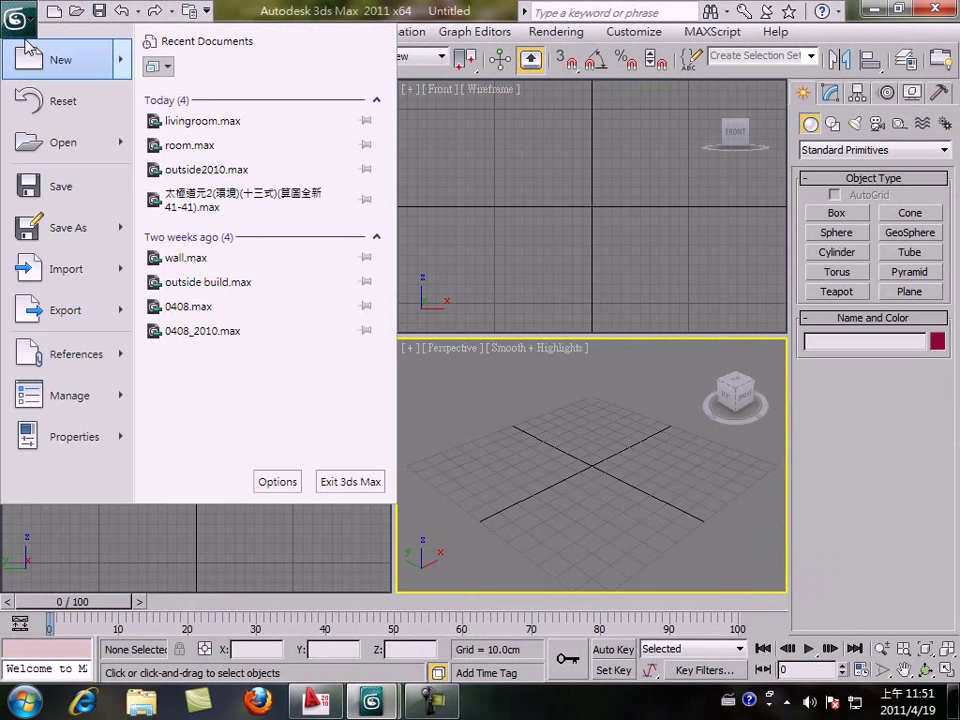
{"action": "left_click", "coordinate": [55, 271]}
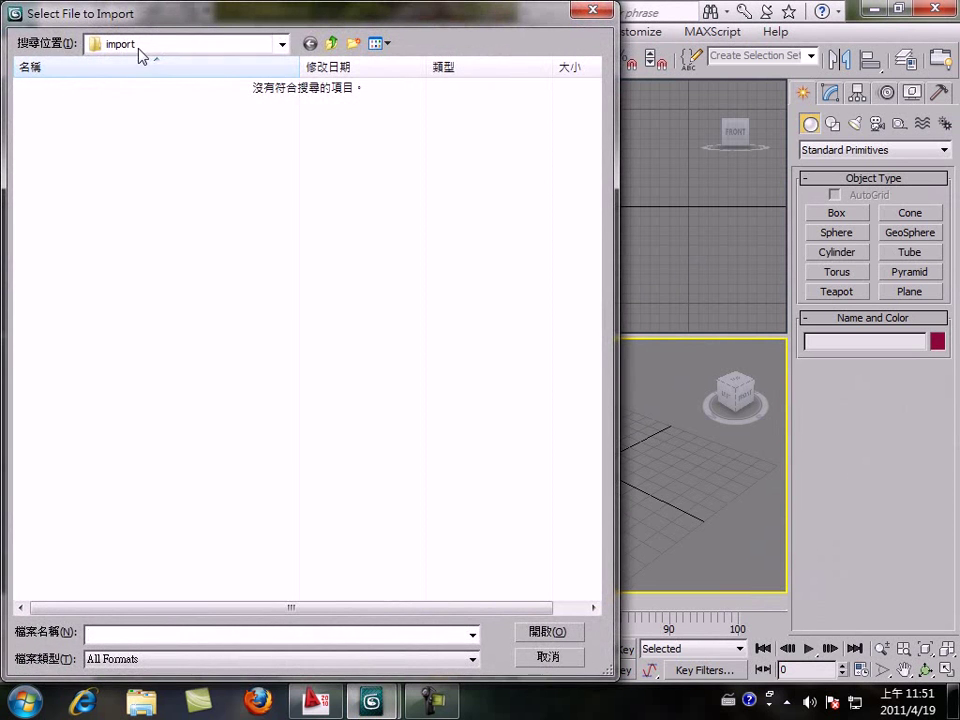
{"action": "left_click", "coordinate": [139, 47]}
{"action": "left_click", "coordinate": [118, 78]}
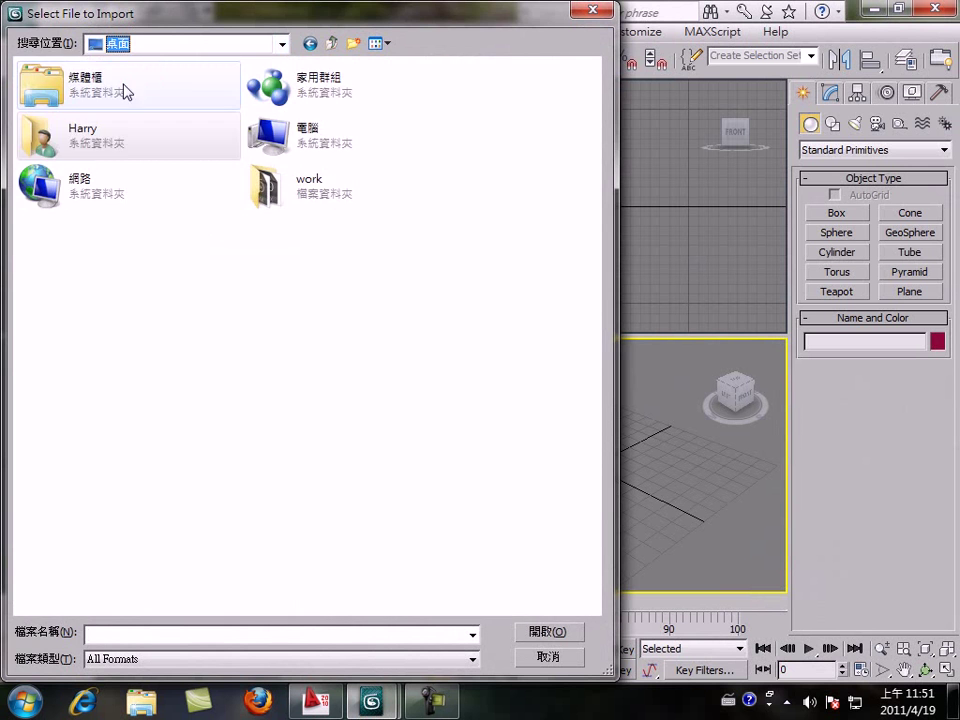
{"action": "double_click", "coordinate": [264, 200]}
{"action": "left_click", "coordinate": [60, 108]}
{"action": "left_click", "coordinate": [545, 629]}
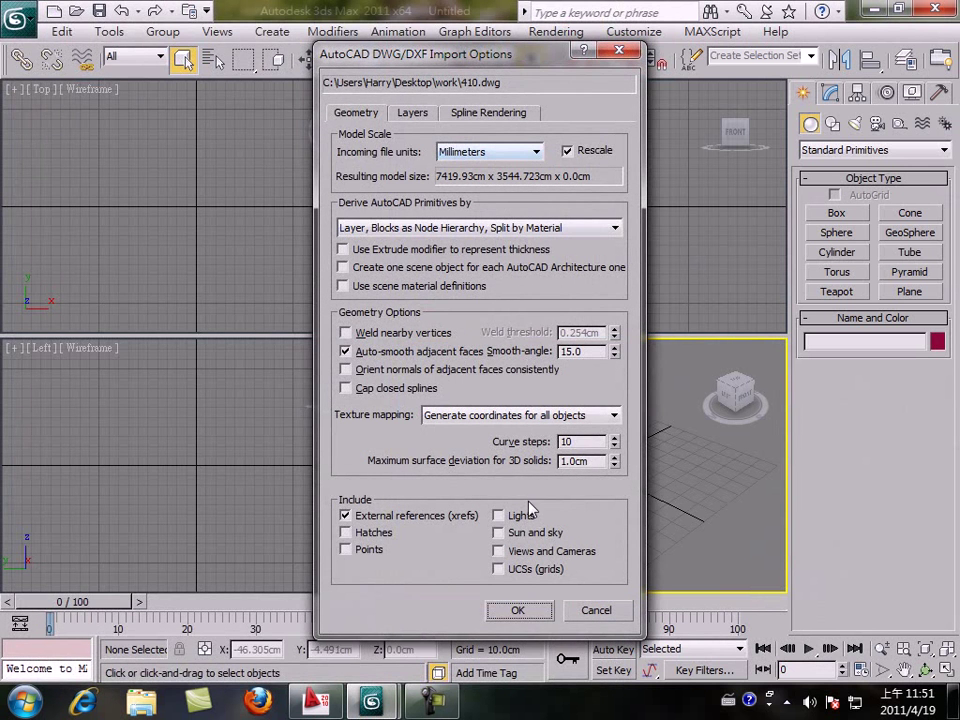
{"action": "left_click", "coordinate": [538, 616]}
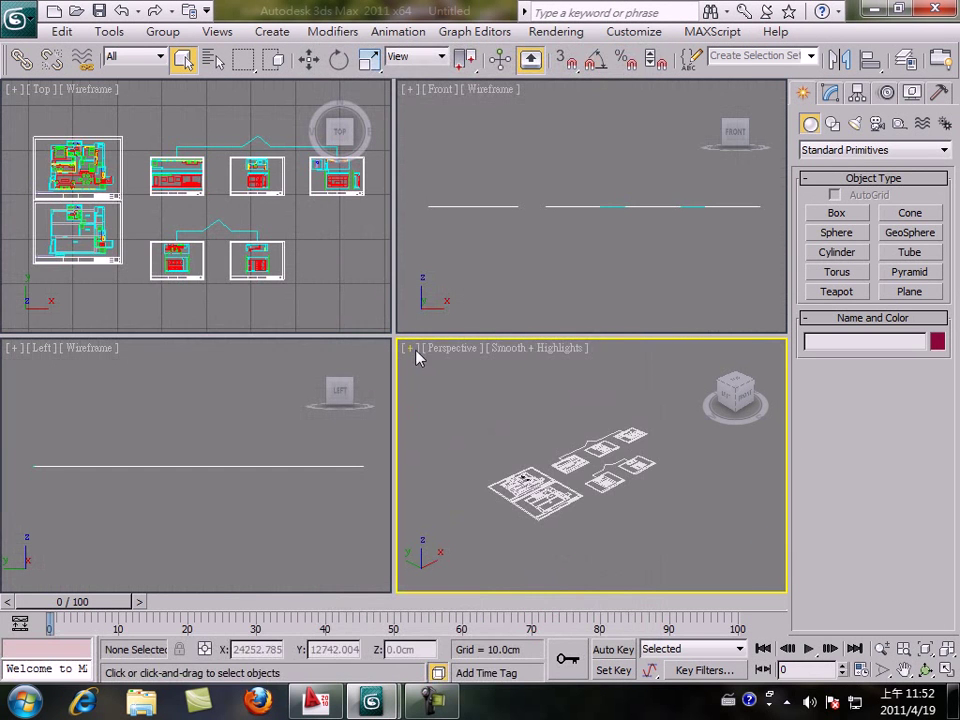
- Maximize the Top viewport and examine the elevation drawing of the upper and lower cabinets
{"action": "left_click", "coordinate": [333, 268]}
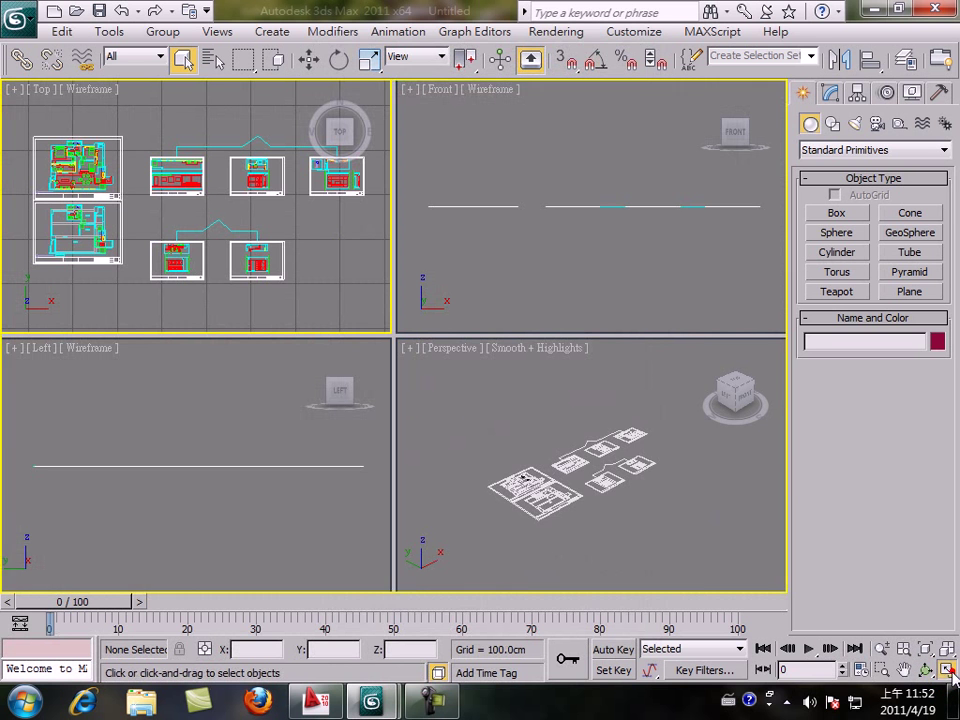
{"action": "left_click", "coordinate": [948, 669]}
{"action": "scroll", "coordinate": [470, 380], "scroll_direction": "up", "scroll_amount": 5}
{"action": "scroll", "coordinate": [418, 452], "scroll_direction": "up", "scroll_amount": 3}
{"action": "middle_click_drag", "start_coordinate": [566, 446], "coordinate": [99, 349]}
{"action": "scroll", "coordinate": [418, 434], "scroll_direction": "down", "scroll_amount": 2}
{"action": "mouse_move", "coordinate": [347, 429]}
{"action": "middle_mouse_down"}
{"action": "mouse_move", "coordinate": [452, 456]}
{"action": "mouse_move", "coordinate": [431, 418]}
{"action": "mouse_move", "coordinate": [642, 297]}
{"action": "mouse_move", "coordinate": [700, 324]}
{"action": "middle_mouse_up"}
{"action": "middle_click_drag", "start_coordinate": [327, 429], "coordinate": [499, 356]}
{"action": "scroll", "coordinate": [499, 356], "scroll_direction": "up", "scroll_amount": 2}
{"action": "scroll", "coordinate": [489, 371], "scroll_direction": "up", "scroll_amount": 2}
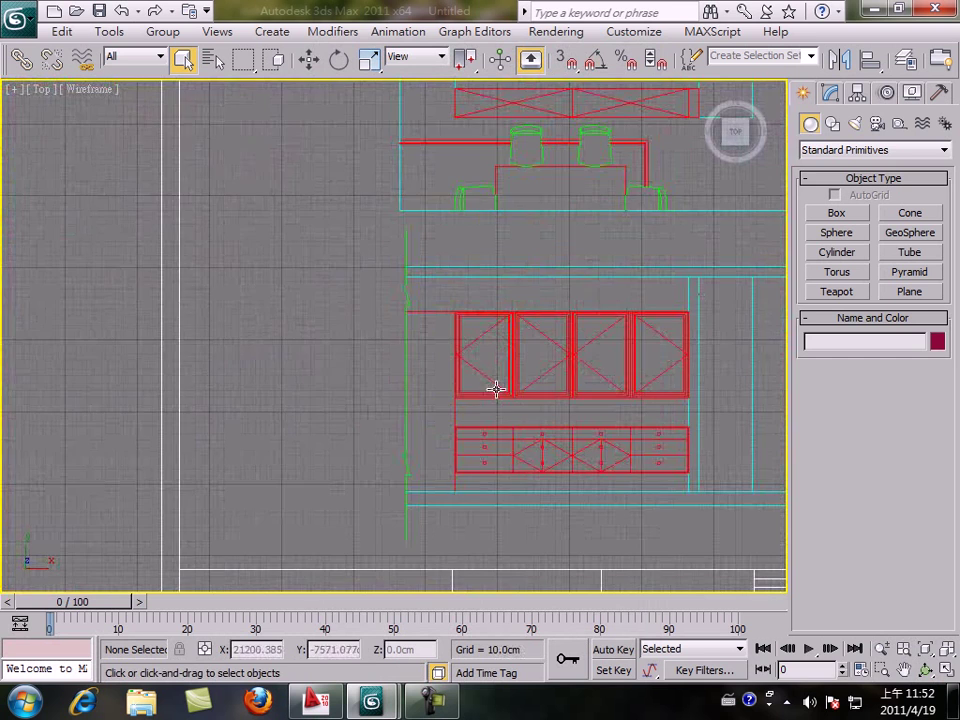
{"action": "mouse_move", "coordinate": [556, 412]}
{"action": "middle_mouse_down"}
{"action": "mouse_move", "coordinate": [393, 386]}
{"action": "mouse_move", "coordinate": [356, 353]}
{"action": "middle_mouse_up"}
{"action": "scroll", "coordinate": [394, 384], "scroll_direction": "up", "scroll_amount": 2}
{"action": "middle_click_drag", "start_coordinate": [536, 349], "coordinate": [536, 388]}
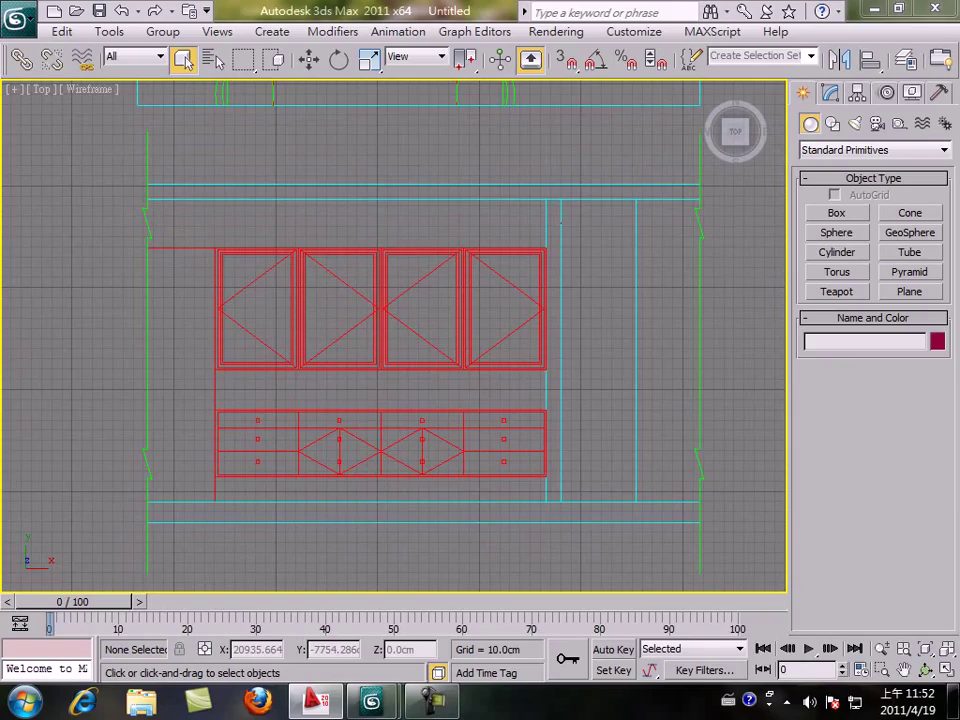
- Switch to 2D snapping, measure the cabinet's depth in the plan above the elevation with a Tape helper, and delete the tape
{"action": "scroll", "coordinate": [363, 325], "scroll_direction": "down", "scroll_amount": 4}
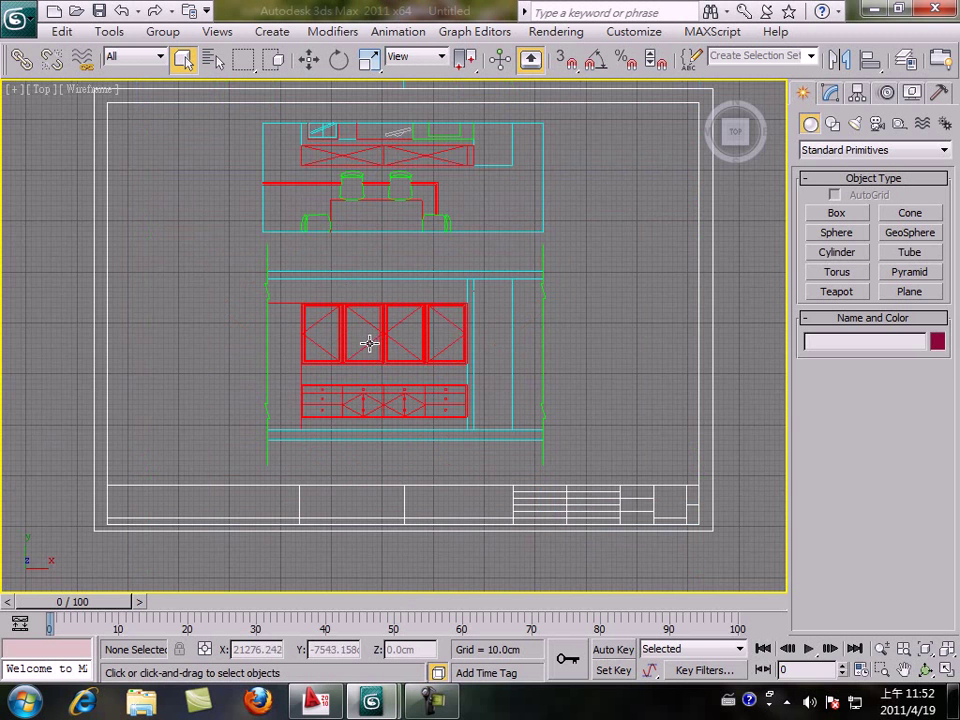
{"action": "middle_click_drag", "start_coordinate": [394, 327], "coordinate": [282, 508]}
{"action": "scroll", "coordinate": [282, 508], "scroll_direction": "up", "scroll_amount": 2}
{"action": "scroll", "coordinate": [285, 508], "scroll_direction": "up", "scroll_amount": 4}
{"action": "middle_click_drag", "start_coordinate": [283, 455], "coordinate": [539, 421]}
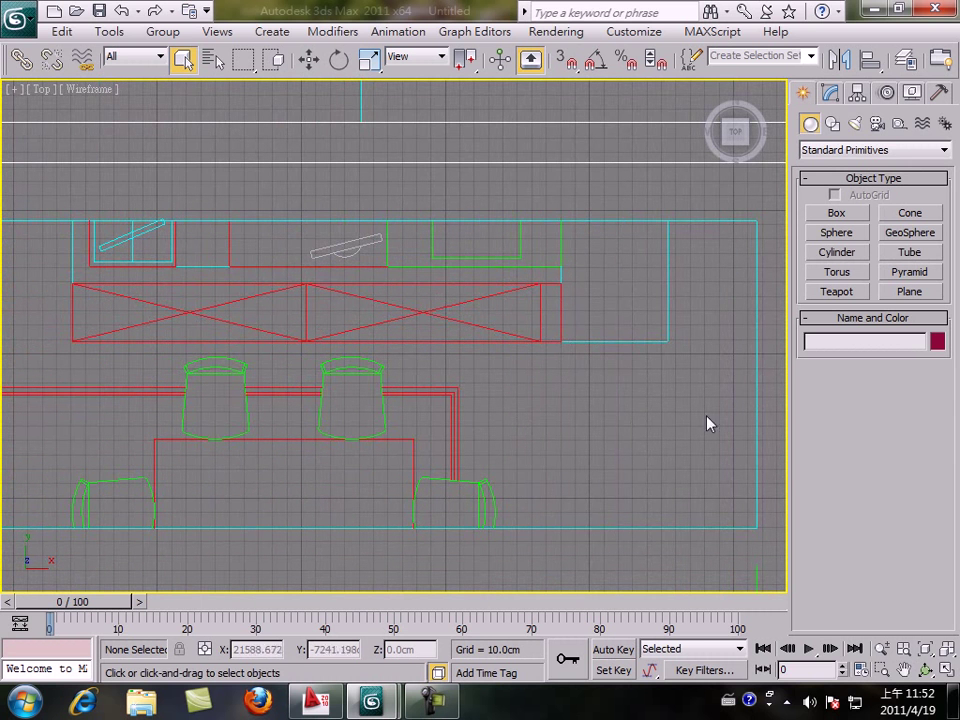
{"action": "left_click", "coordinate": [900, 128]}
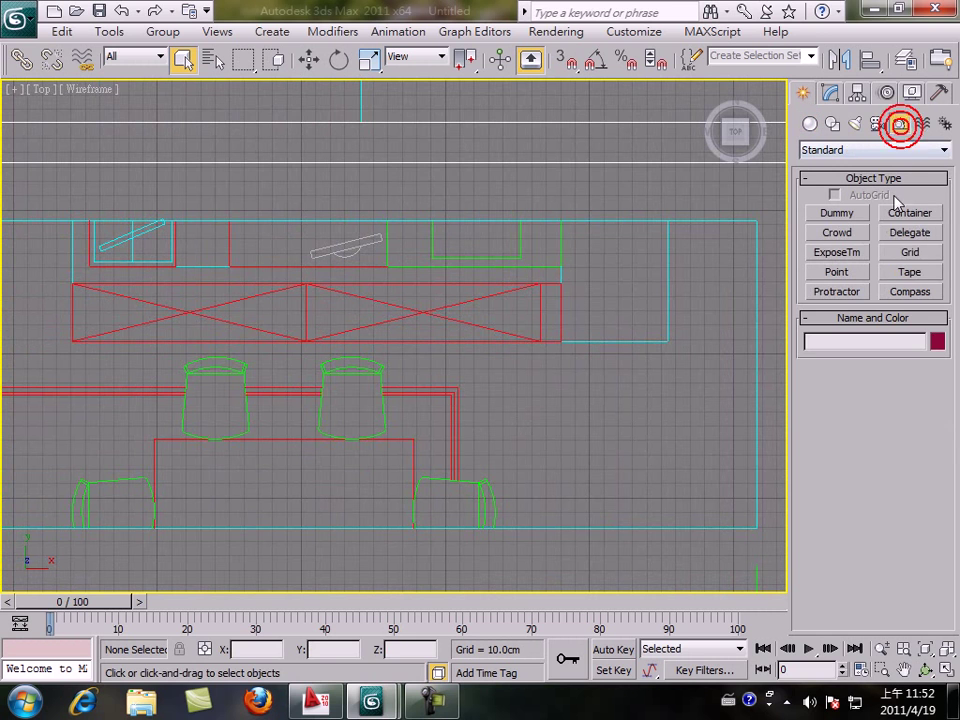
{"action": "left_click", "coordinate": [908, 272]}
{"action": "left_click_drag", "start_coordinate": [565, 62], "coordinate": [567, 100]}
{"action": "left_click_drag", "start_coordinate": [556, 283], "coordinate": [563, 341]}
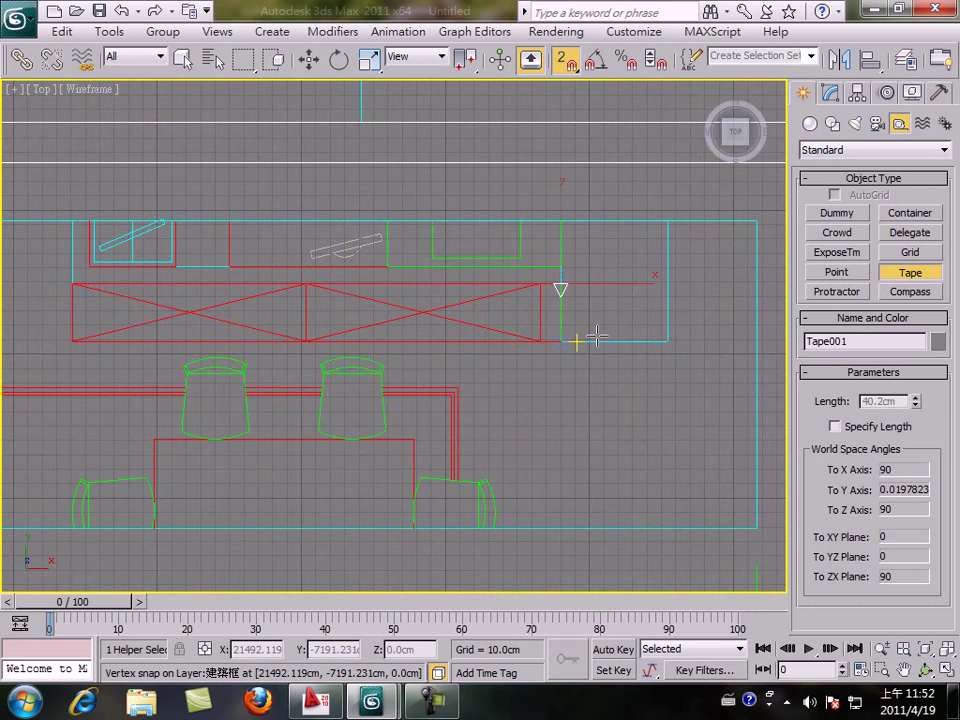
{"action": "key", "text": "Delete"}
- Trace the lower cabinet's frame with two snapped rectangles, the outer 65 x 325.039 cm and the inner 61 x 321.039 cm
{"action": "middle_click_drag", "start_coordinate": [493, 489], "coordinate": [632, 124]}
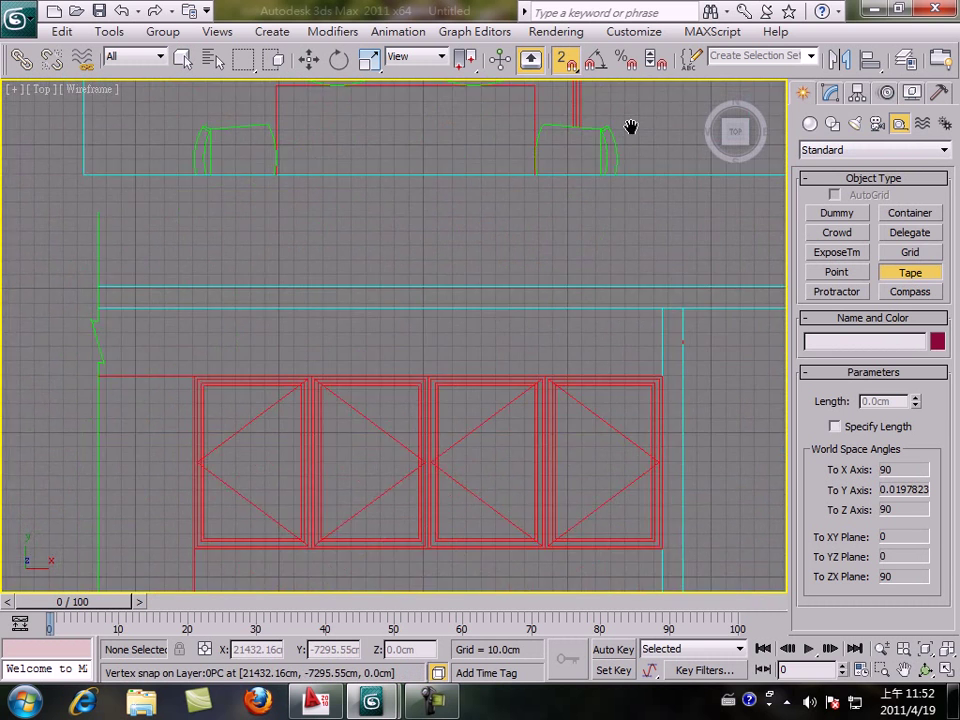
{"action": "middle_click_drag", "start_coordinate": [602, 414], "coordinate": [590, 236]}
{"action": "scroll", "coordinate": [590, 236], "scroll_direction": "up", "scroll_amount": 2}
{"action": "middle_click_drag", "start_coordinate": [583, 336], "coordinate": [576, 292]}
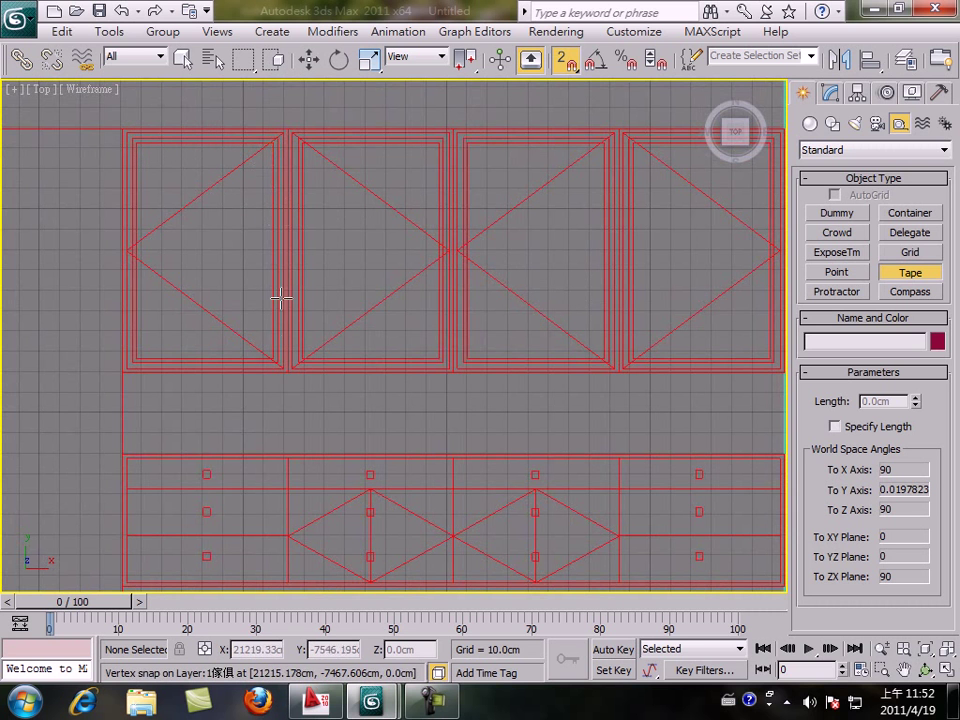
{"action": "mouse_move", "coordinate": [279, 276]}
{"action": "middle_mouse_down"}
{"action": "mouse_move", "coordinate": [242, 313]}
{"action": "mouse_move", "coordinate": [214, 175]}
{"action": "middle_mouse_up"}
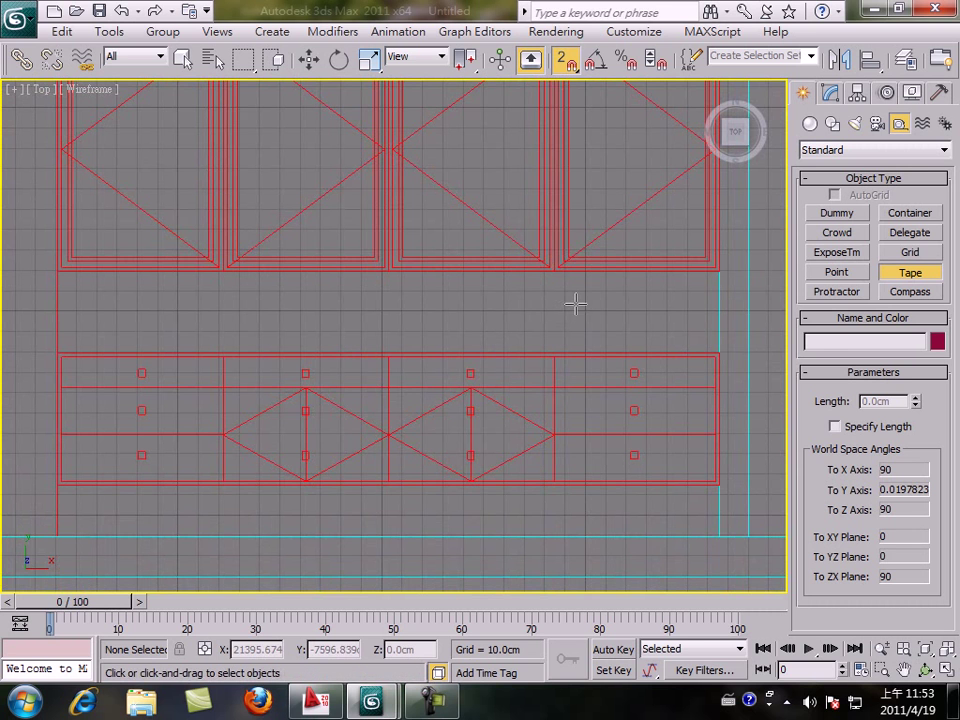
{"action": "left_click", "coordinate": [810, 123]}
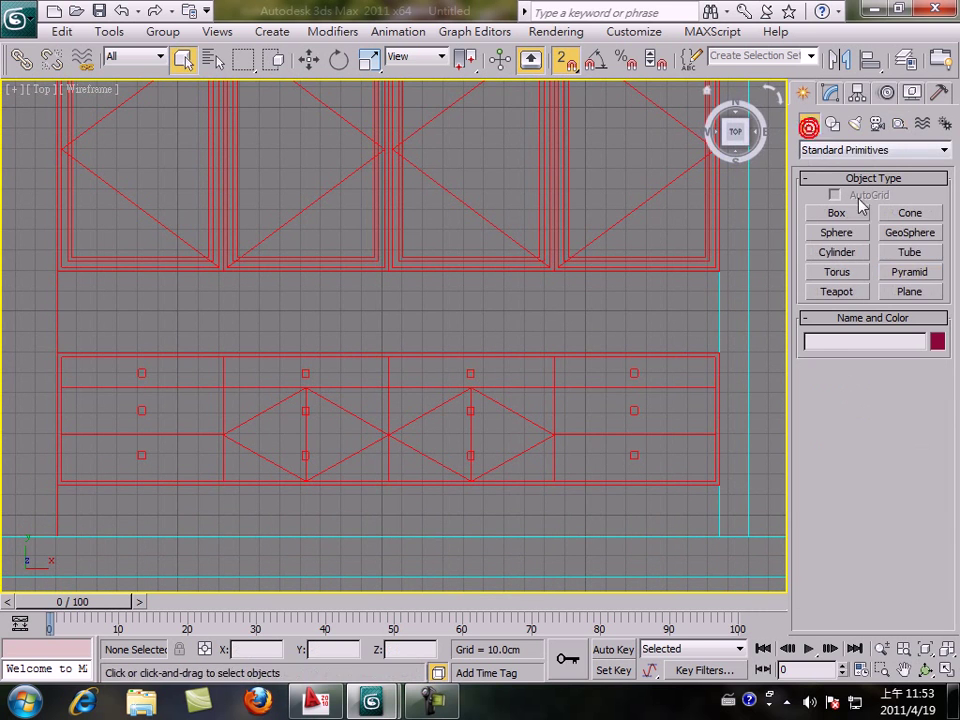
{"action": "left_click", "coordinate": [832, 123]}
{"action": "left_click", "coordinate": [906, 228]}
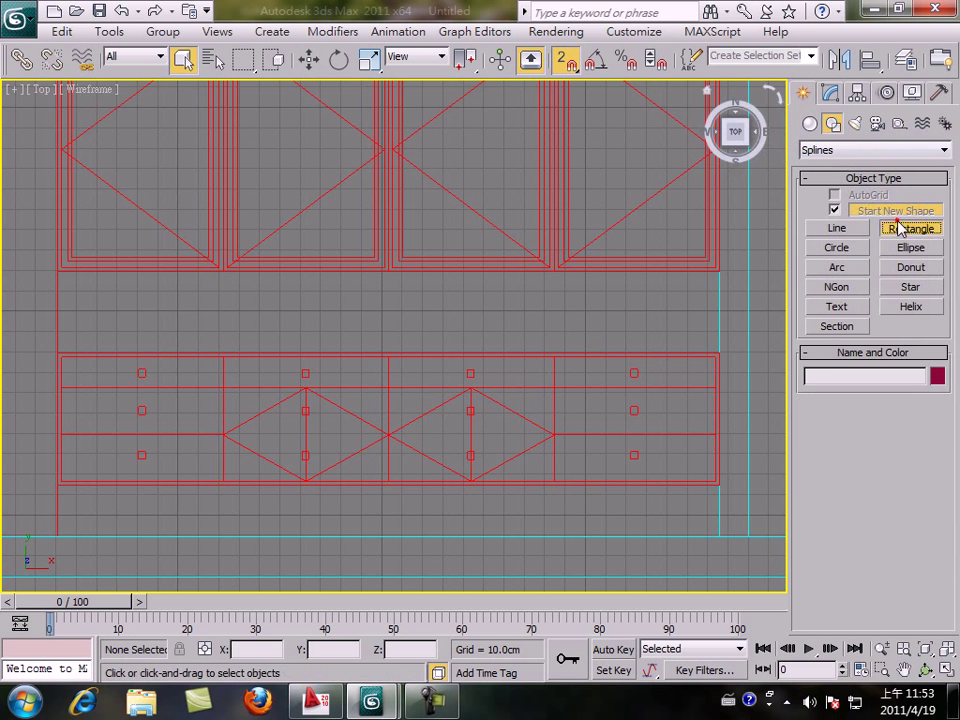
{"action": "middle_click_drag", "start_coordinate": [433, 456], "coordinate": [448, 425]}
{"action": "left_click_drag", "start_coordinate": [73, 301], "coordinate": [735, 470]}
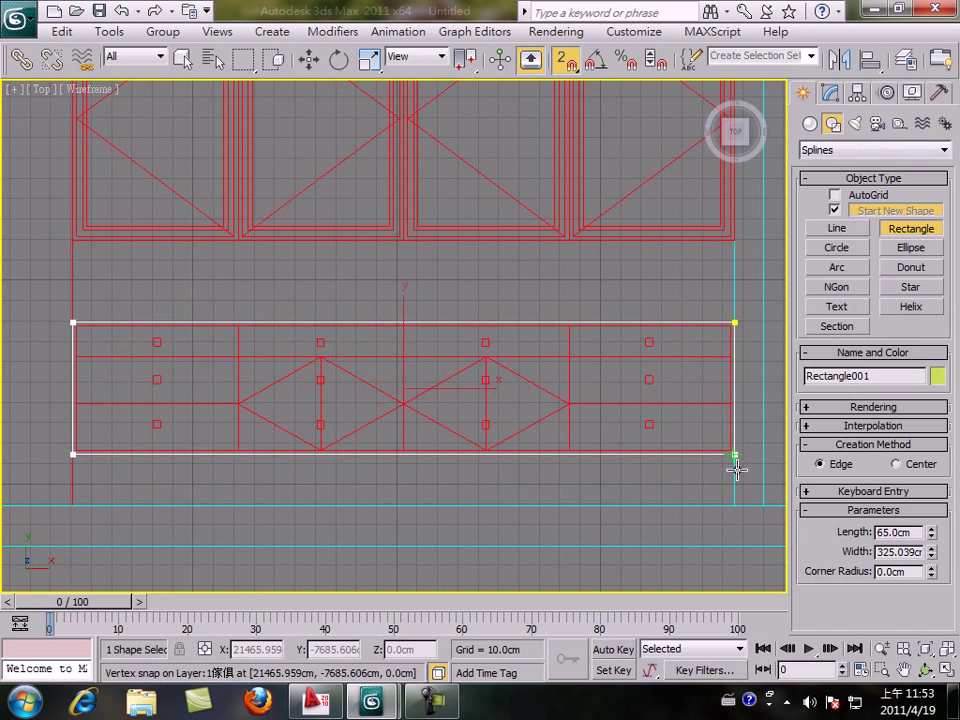
{"action": "left_click_drag", "start_coordinate": [77, 326], "coordinate": [731, 450]}
- Apply an Edit Spline modifier to the inner rectangle and attach the outer rectangle to it
{"action": "left_click", "coordinate": [829, 91]}
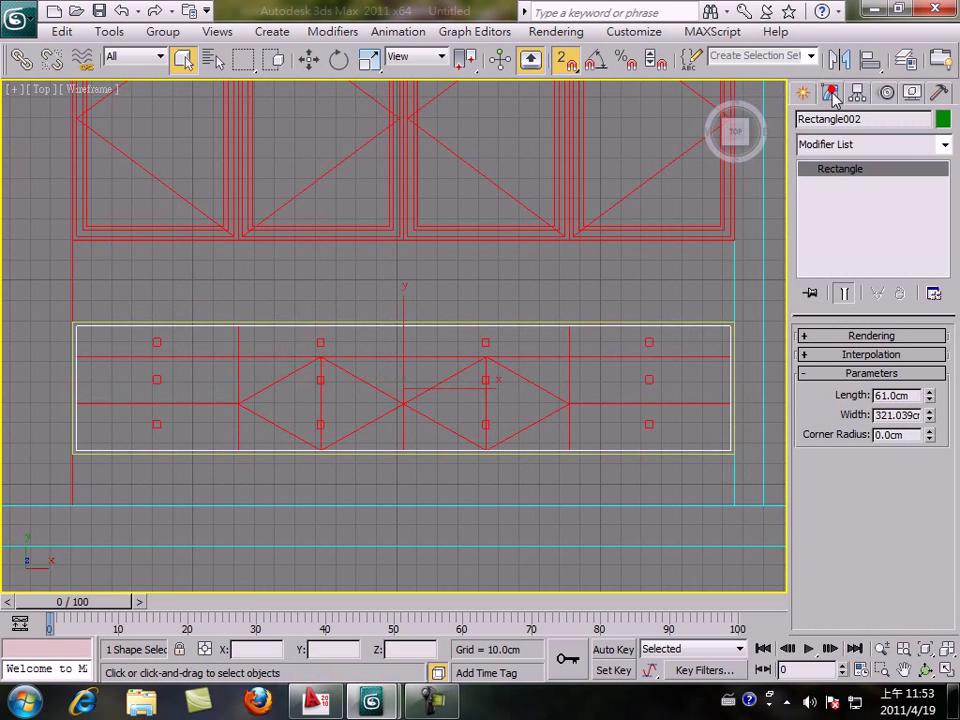
{"action": "left_click", "coordinate": [826, 147]}
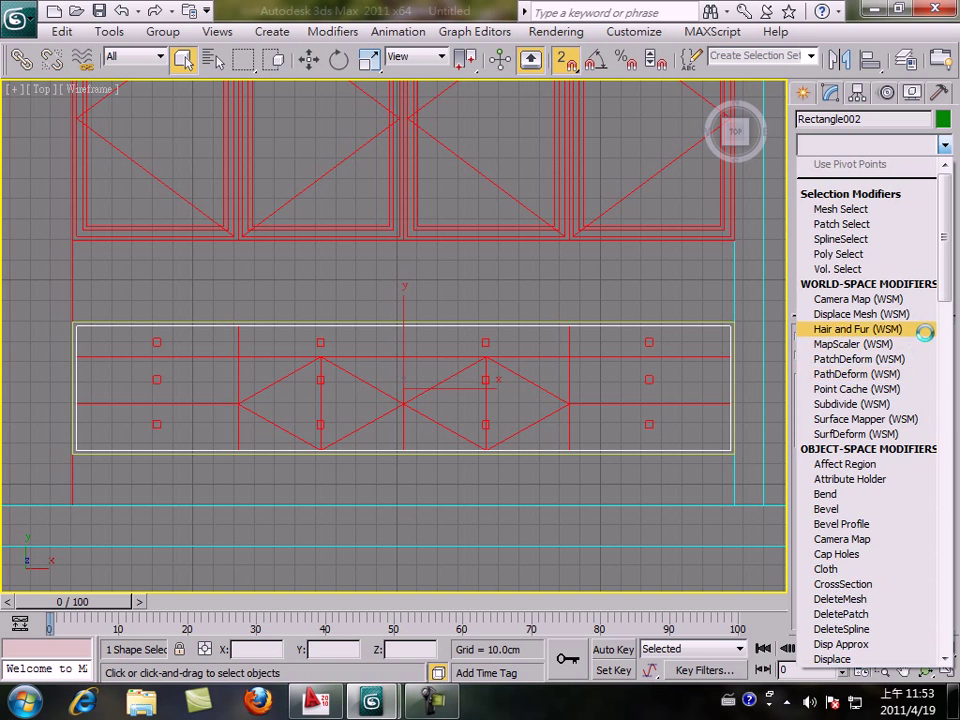
{"action": "key", "text": "e"}
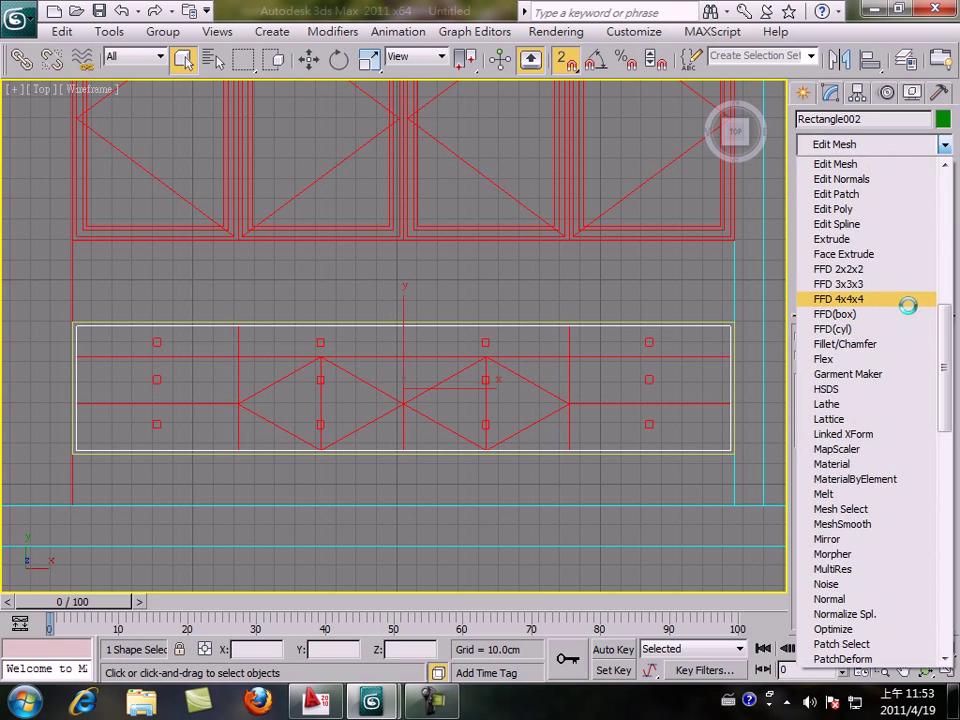
{"action": "left_click", "coordinate": [862, 228]}
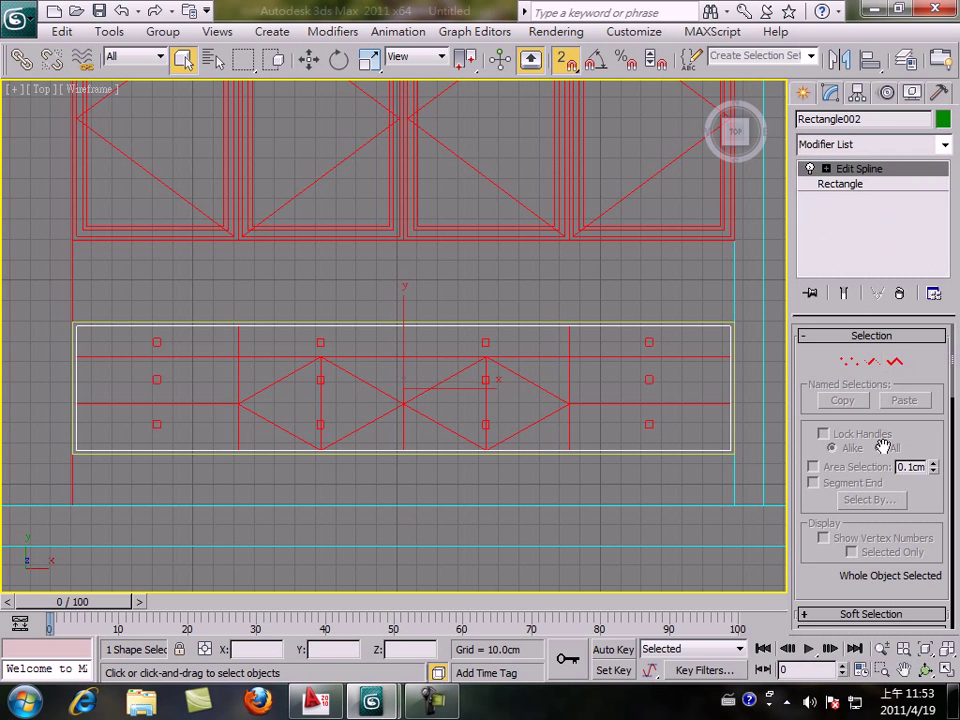
{"action": "left_click_drag", "start_coordinate": [806, 549], "coordinate": [806, 478]}
{"action": "scroll", "coordinate": [806, 478], "scroll_direction": "down", "scroll_amount": 5}
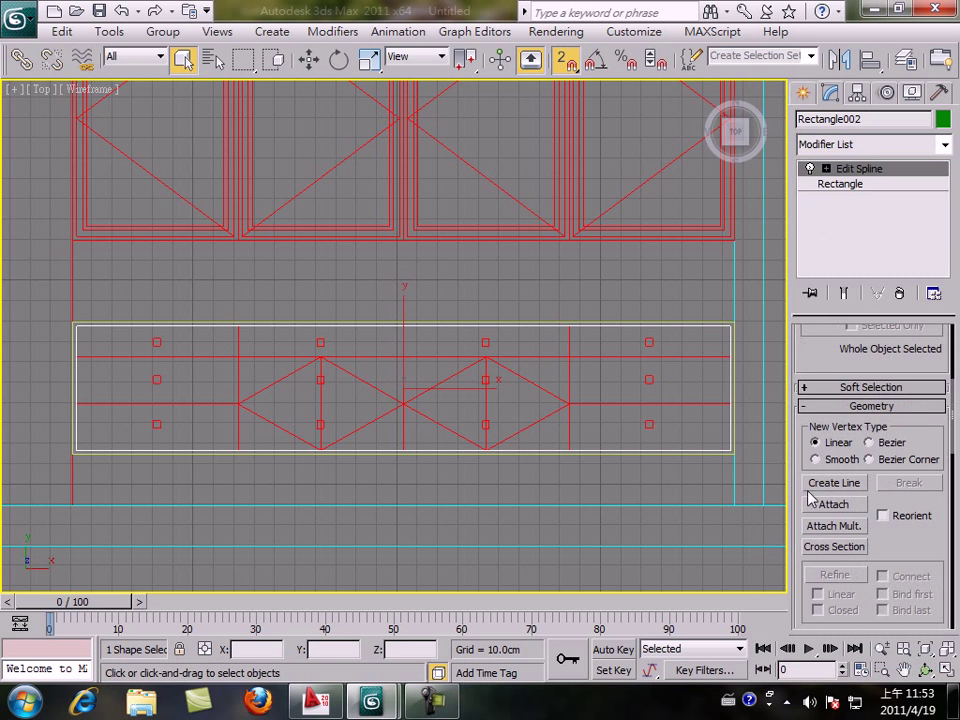
{"action": "left_click", "coordinate": [855, 526]}
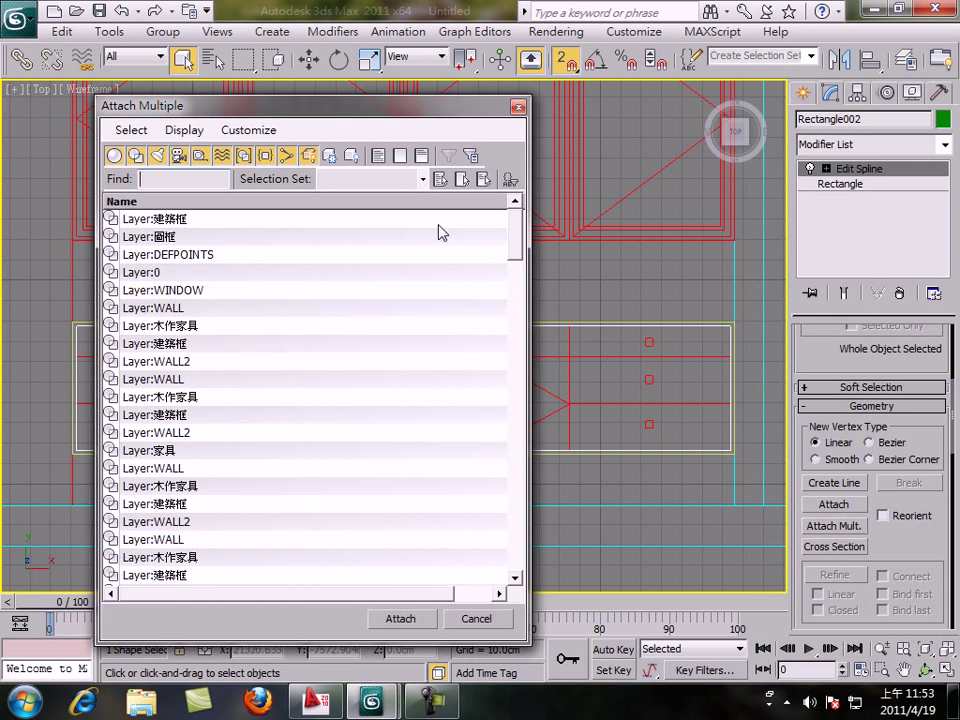
{"action": "left_click_drag", "start_coordinate": [516, 243], "coordinate": [514, 558]}
{"action": "left_click", "coordinate": [460, 575]}
{"action": "left_click", "coordinate": [410, 616]}
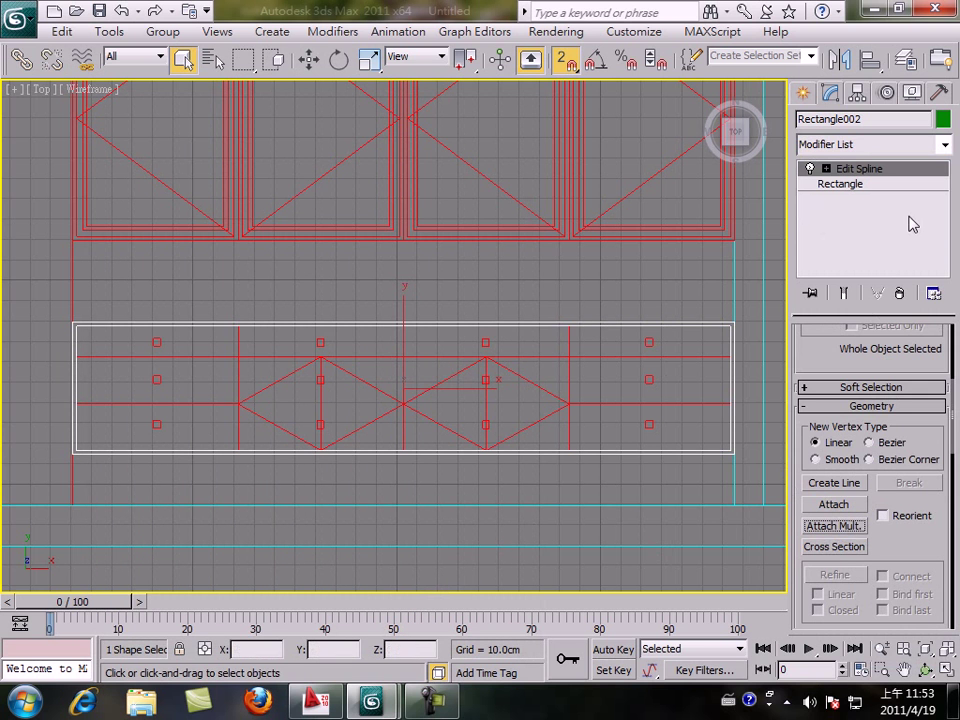
- Bevel the cabinet frame with Level 1 height 39.8 cm, Level 2 height 0.2 cm and Level 2 outline -0.2 cm
{"action": "left_click", "coordinate": [944, 145]}
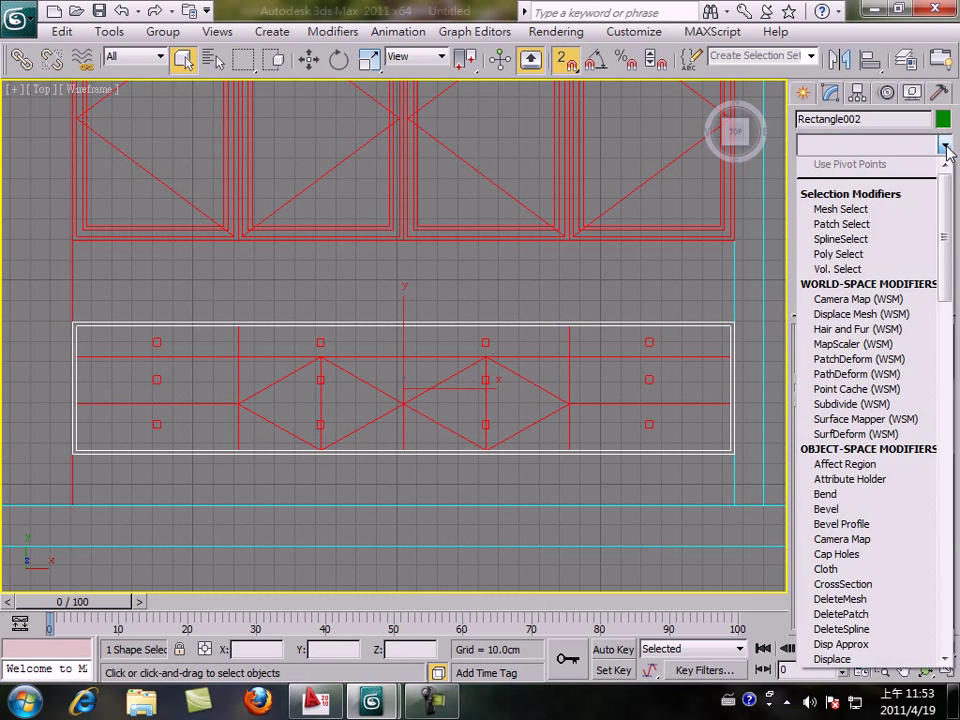
{"action": "key", "text": "b"}
{"action": "left_click", "coordinate": [866, 180]}
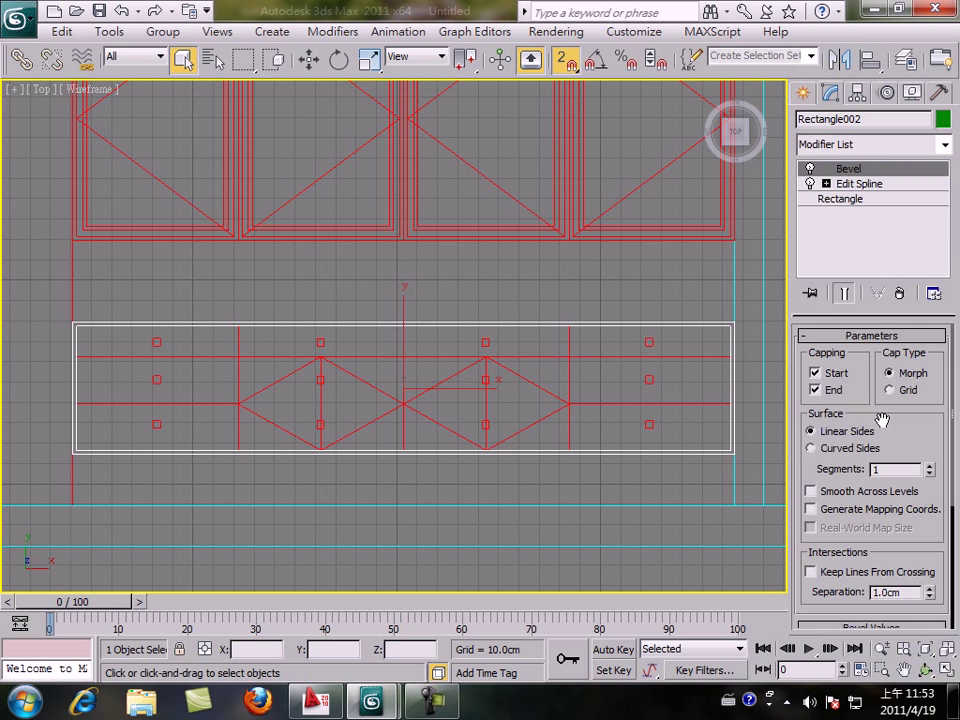
{"action": "scroll", "coordinate": [882, 419], "scroll_direction": "down", "scroll_amount": 5}
{"action": "double_click", "coordinate": [912, 538]}
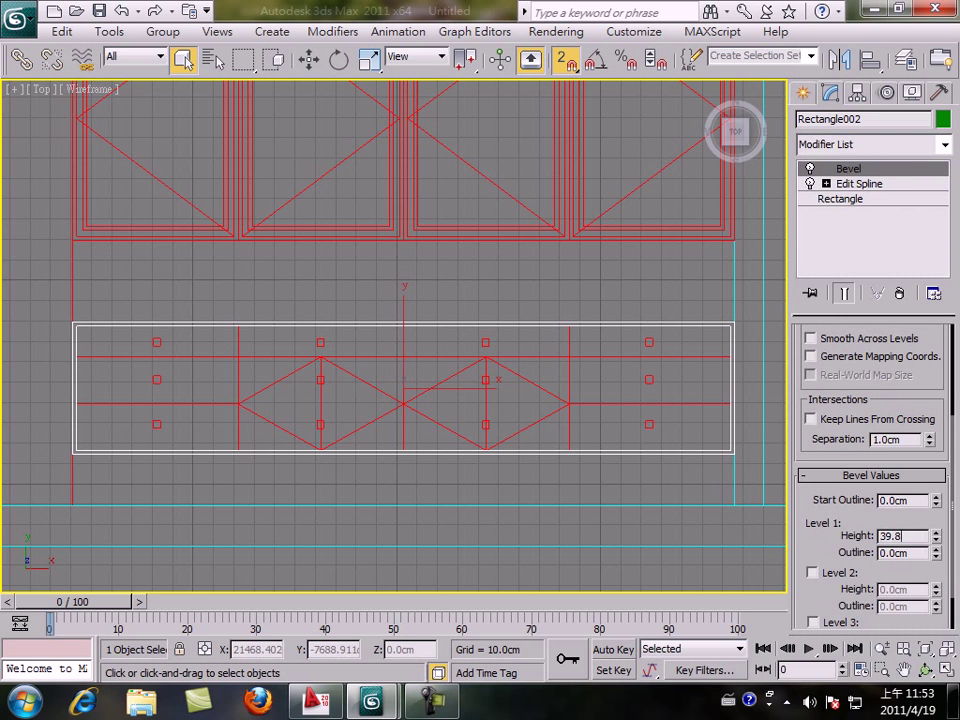
{"action": "left_click", "coordinate": [811, 573]}
{"action": "double_click", "coordinate": [909, 590]}
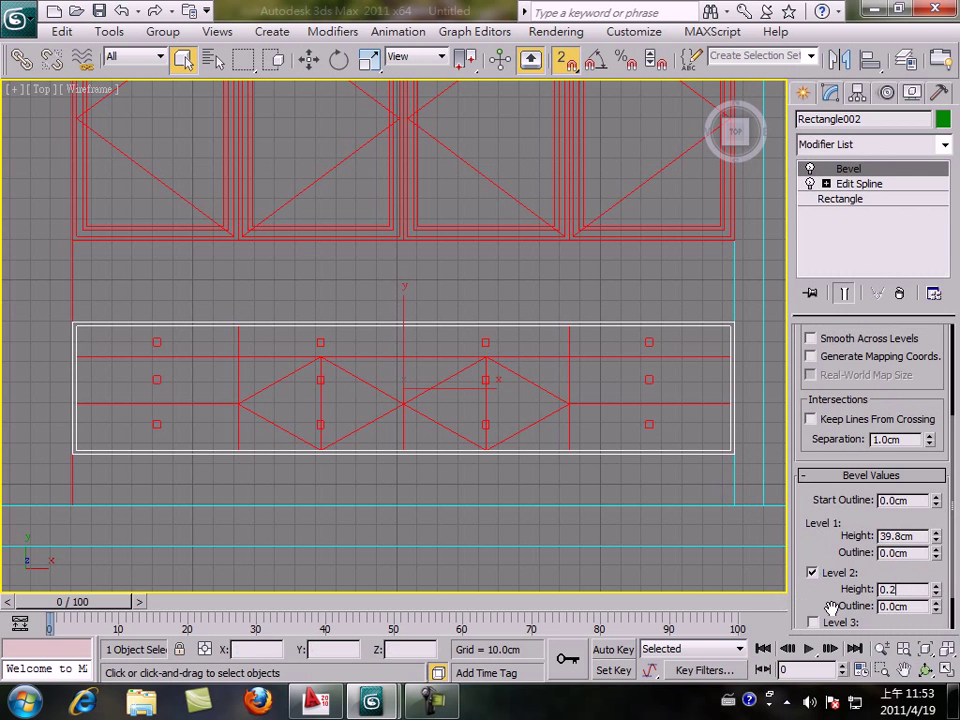
{"action": "double_click", "coordinate": [910, 607]}
{"action": "type", "text": "-0.2"}
{"action": "key", "text": "Return"}
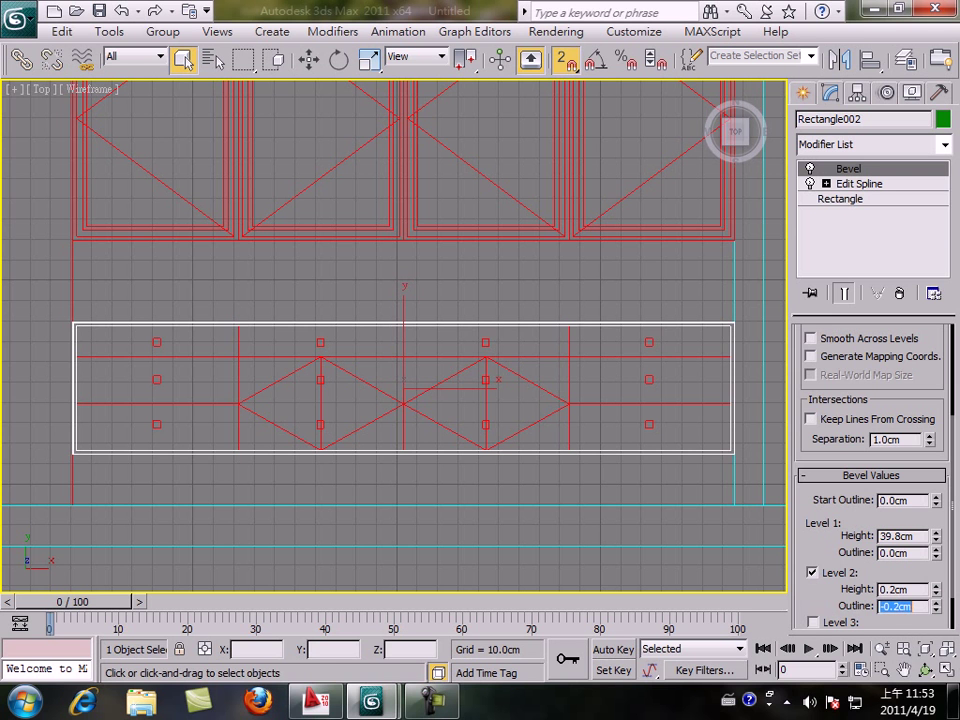
- Inspect the beveled cabinet frame's edges in the Perspective viewport with edged faces shown
{"action": "middle_click_drag", "start_coordinate": [607, 510], "coordinate": [604, 514]}
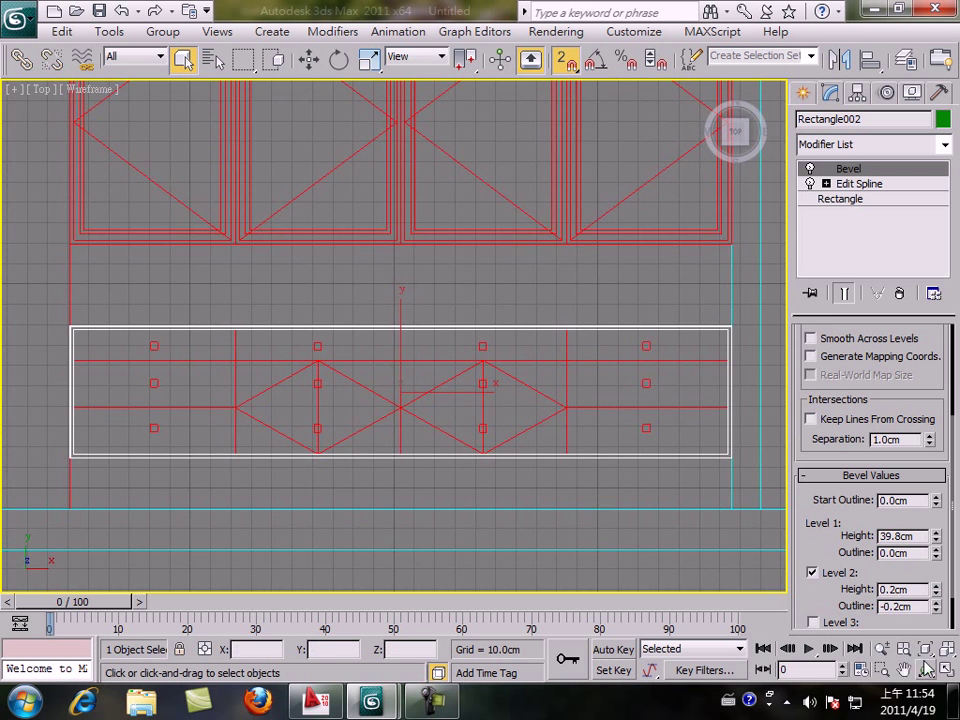
{"action": "left_click", "coordinate": [944, 676]}
{"action": "right_click", "coordinate": [612, 512]}
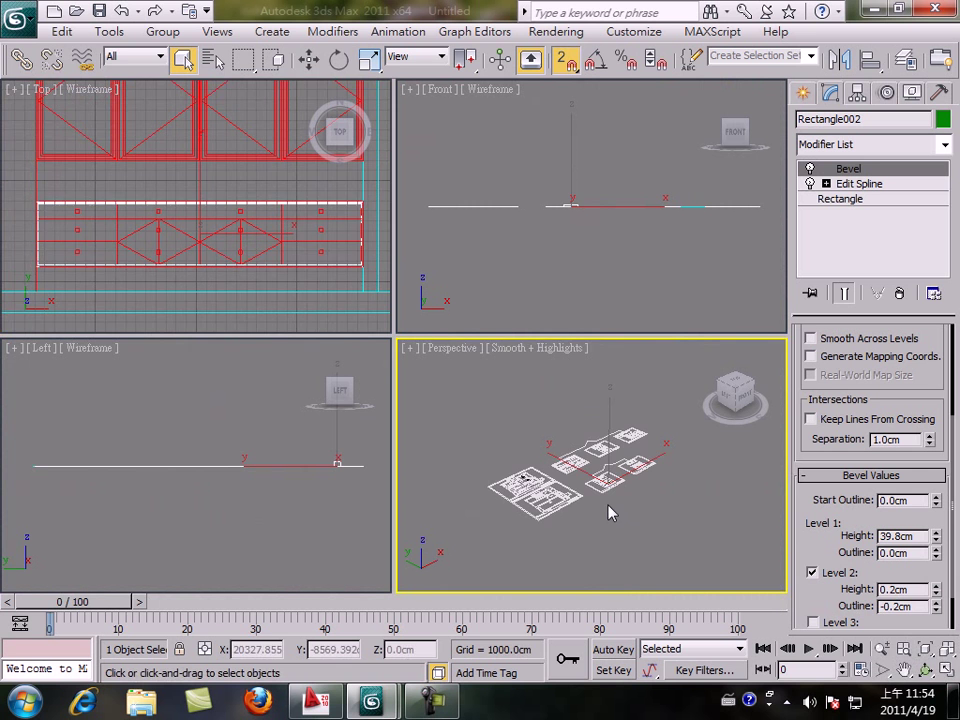
{"action": "key", "text": "z"}
{"action": "middle_click_drag", "start_coordinate": [567, 492], "coordinate": [620, 538]}
{"action": "scroll", "coordinate": [591, 477], "scroll_direction": "up", "scroll_amount": 3}
{"action": "key", "text": "F4"}
{"action": "scroll", "coordinate": [626, 486], "scroll_direction": "up", "scroll_amount": 3}
{"action": "scroll", "coordinate": [693, 554], "scroll_direction": "down", "scroll_amount": 2}
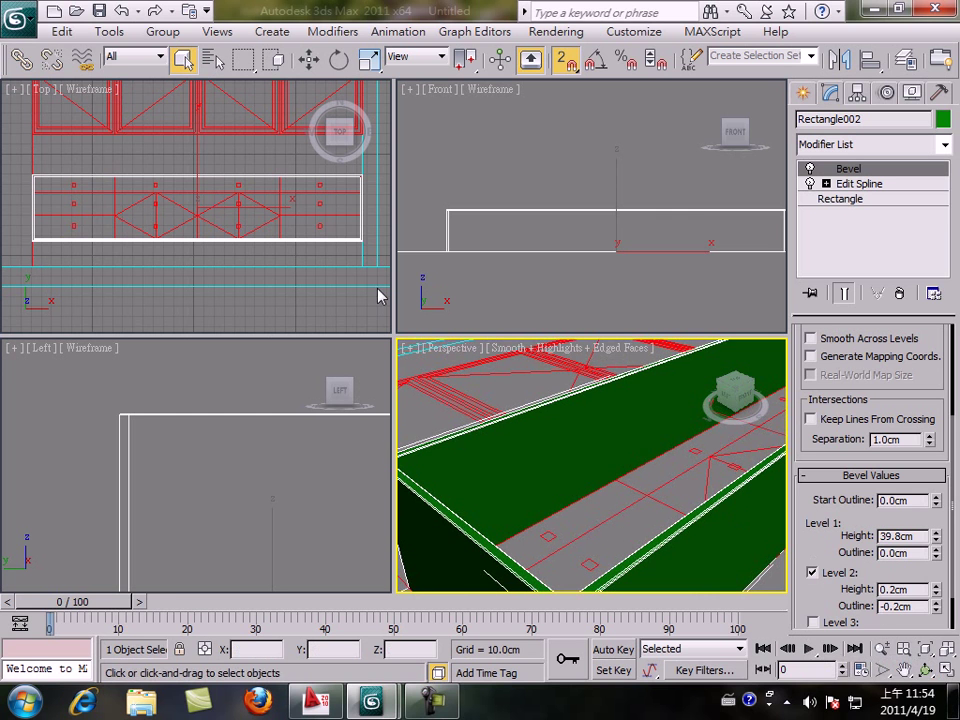
- Trace the three drawer fronts in the lower cabinet's left column as snapped rectangles in the Top view
{"action": "right_click", "coordinate": [228, 218]}
{"action": "key", "text": "alt+w"}
{"action": "middle_click_drag", "start_coordinate": [247, 242], "coordinate": [405, 266]}
{"action": "scroll", "coordinate": [405, 272], "scroll_direction": "up", "scroll_amount": 2}
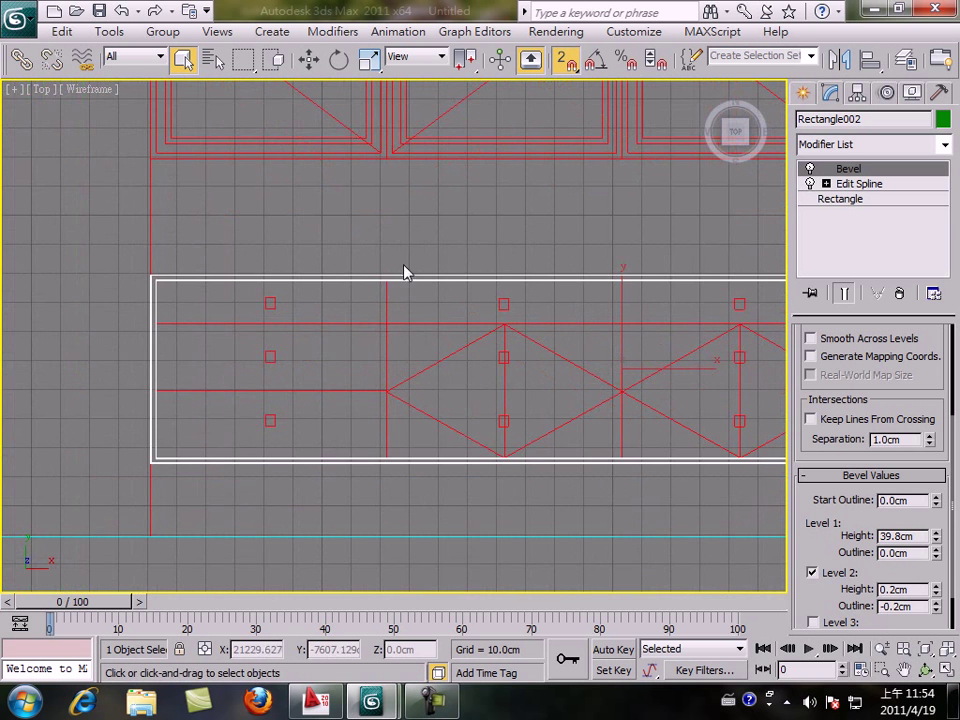
{"action": "left_click", "coordinate": [803, 94]}
{"action": "left_click", "coordinate": [910, 228]}
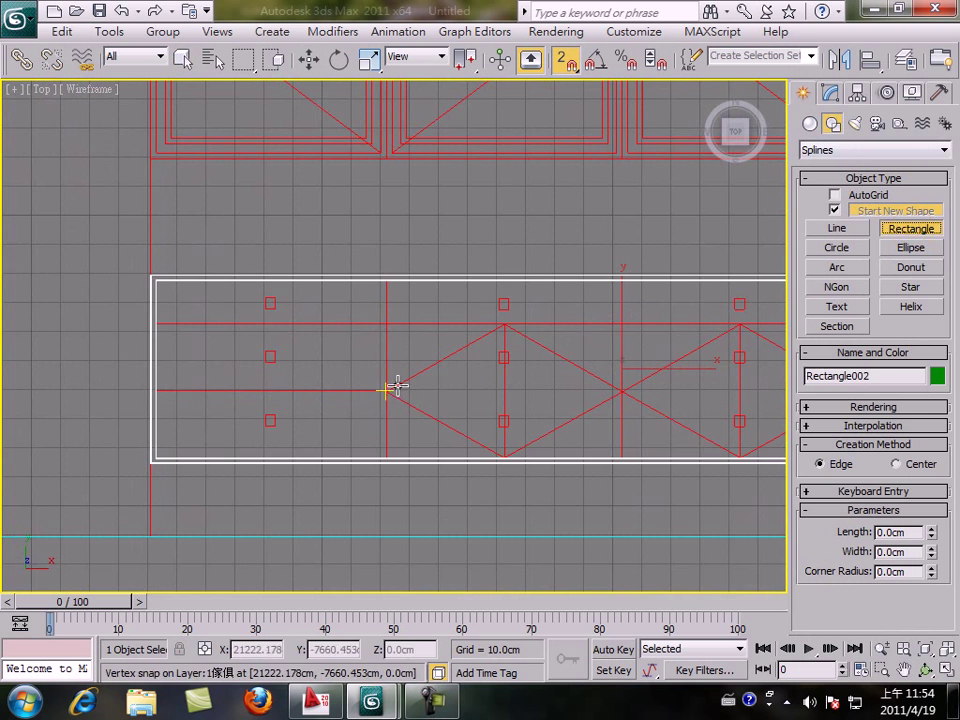
{"action": "middle_click_drag", "start_coordinate": [392, 388], "coordinate": [324, 356]}
{"action": "mouse_move", "coordinate": [103, 273]}
{"action": "left_mouse_down"}
{"action": "mouse_move", "coordinate": [231, 321]}
{"action": "mouse_move", "coordinate": [321, 321]}
{"action": "left_mouse_up"}
{"action": "mouse_move", "coordinate": [101, 321]}
{"action": "left_mouse_down"}
{"action": "mouse_move", "coordinate": [195, 377]}
{"action": "mouse_move", "coordinate": [300, 396]}
{"action": "mouse_move", "coordinate": [322, 384]}
{"action": "left_mouse_up"}
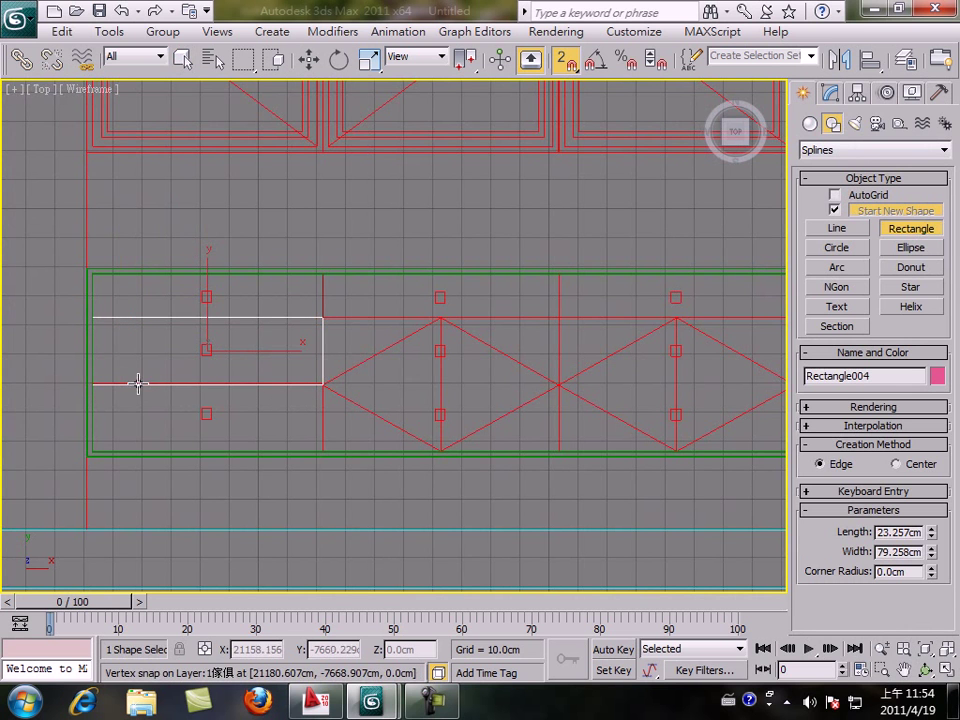
{"action": "key", "text": "ctrl+z"}
{"action": "left_click_drag", "start_coordinate": [100, 320], "coordinate": [313, 381]}
{"action": "left_click_drag", "start_coordinate": [93, 384], "coordinate": [319, 451]}
{"action": "middle_click_drag", "start_coordinate": [451, 424], "coordinate": [370, 448]}
{"action": "left_click_drag", "start_coordinate": [256, 304], "coordinate": [478, 339]}
{"action": "right_click", "coordinate": [478, 345]}
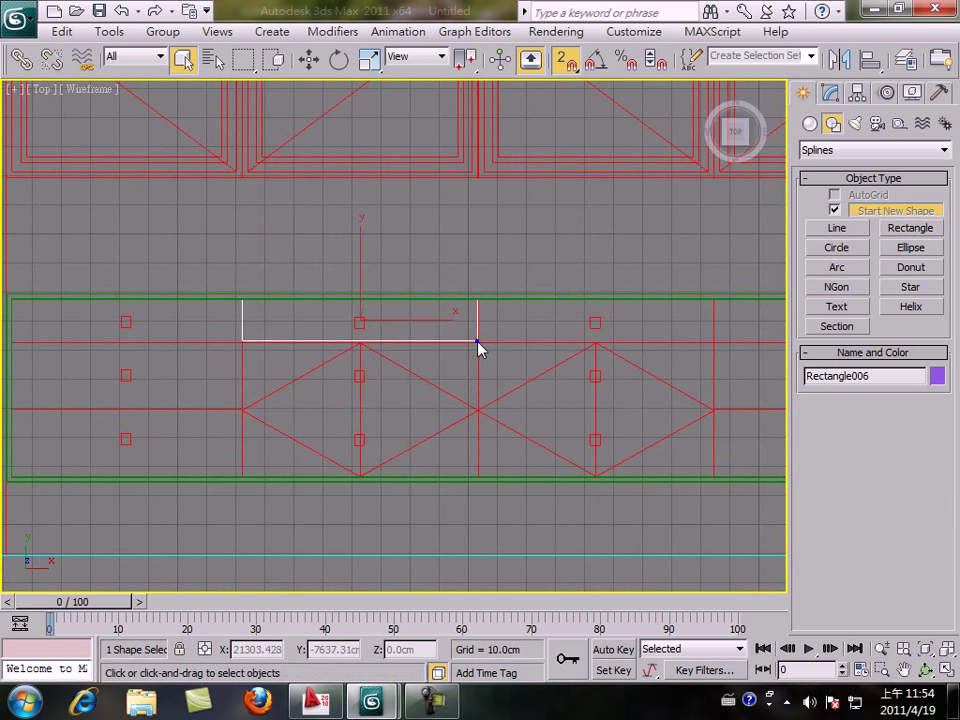
{"action": "left_click", "coordinate": [527, 387]}
- Trace the right column's three drawer fronts with snapped rectangles 79.258 cm wide and 15, 22.847 and 23.153 cm high
{"action": "middle_click_drag", "start_coordinate": [553, 416], "coordinate": [378, 400]}
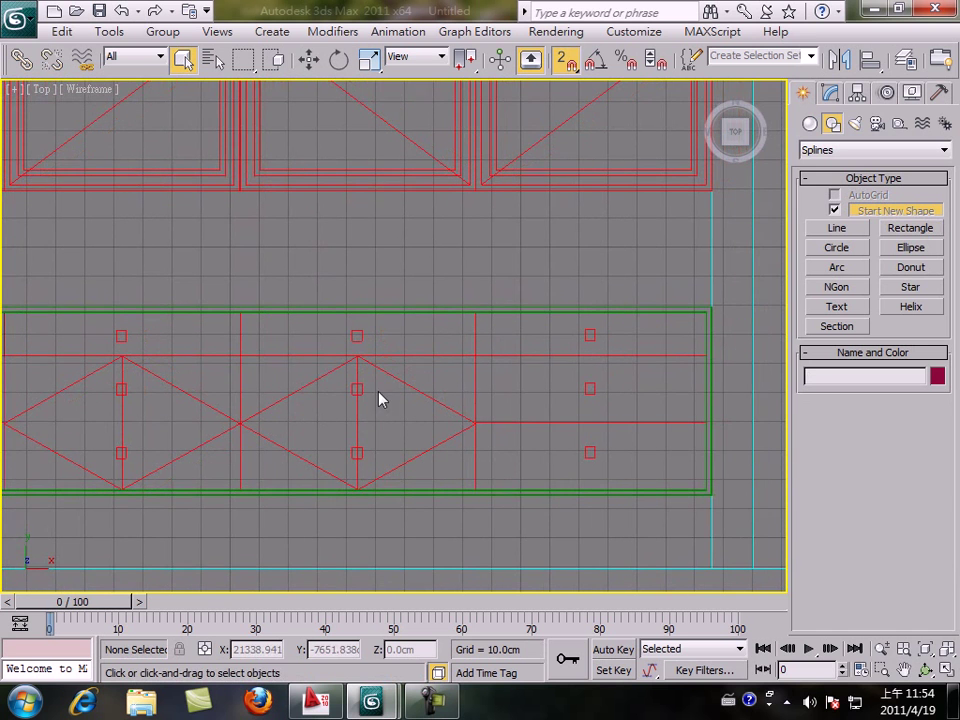
{"action": "left_click", "coordinate": [910, 228]}
{"action": "left_click_drag", "start_coordinate": [476, 313], "coordinate": [706, 356]}
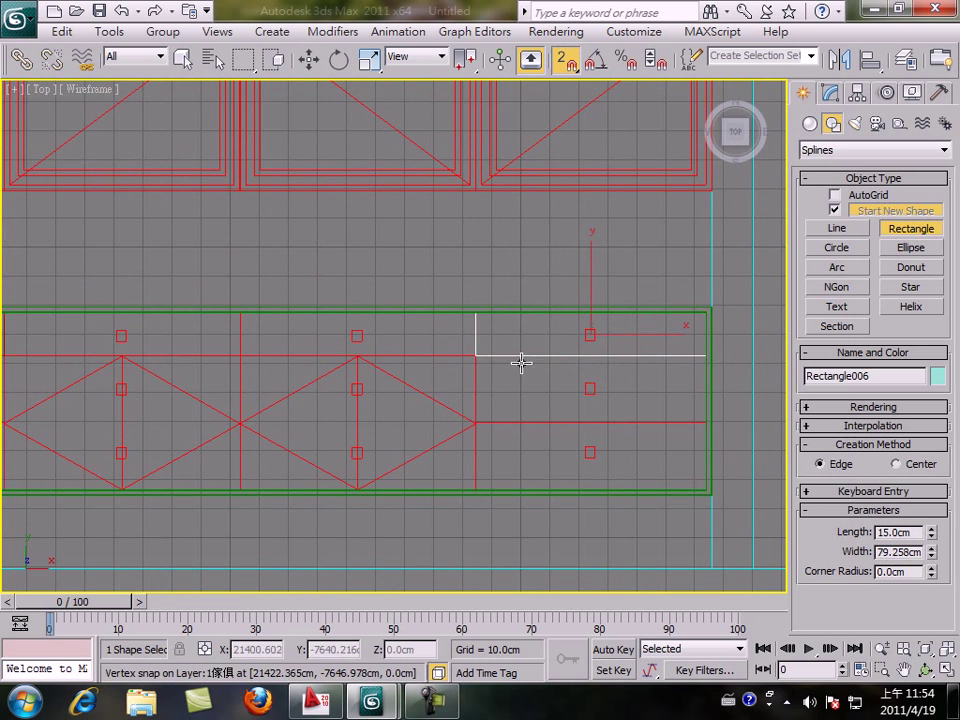
{"action": "left_click_drag", "start_coordinate": [476, 356], "coordinate": [686, 420]}
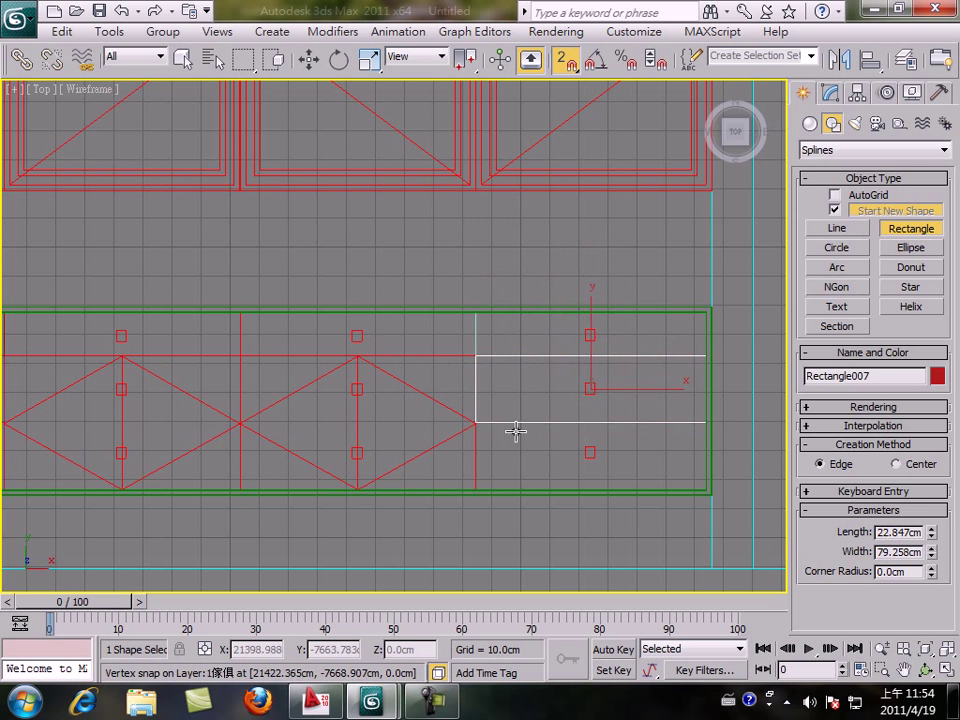
{"action": "left_click_drag", "start_coordinate": [476, 423], "coordinate": [695, 486]}
- Trace the two drawer fronts above the middle doors with snapped 15 x 81.262 cm rectangles
{"action": "middle_click_drag", "start_coordinate": [547, 480], "coordinate": [649, 480]}
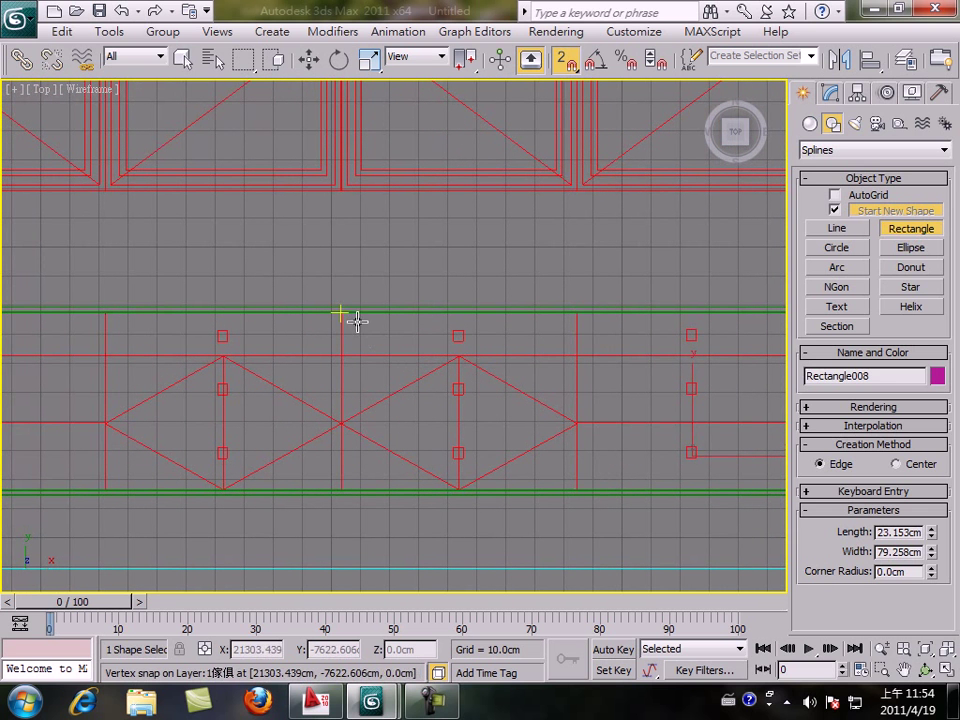
{"action": "left_click_drag", "start_coordinate": [357, 318], "coordinate": [568, 363]}
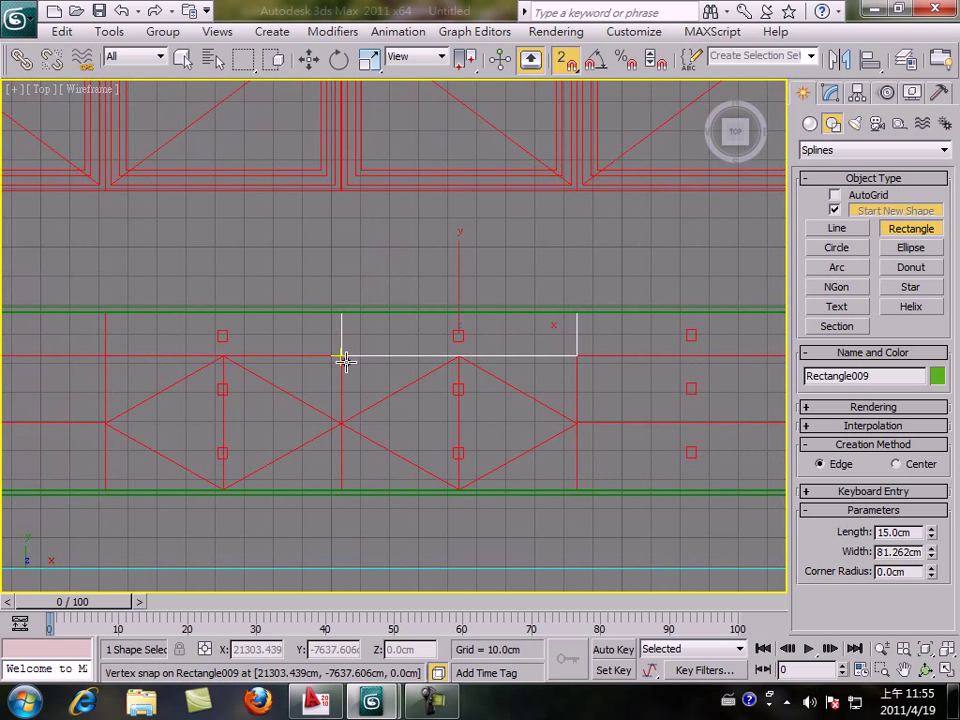
{"action": "left_click_drag", "start_coordinate": [107, 313], "coordinate": [336, 362]}
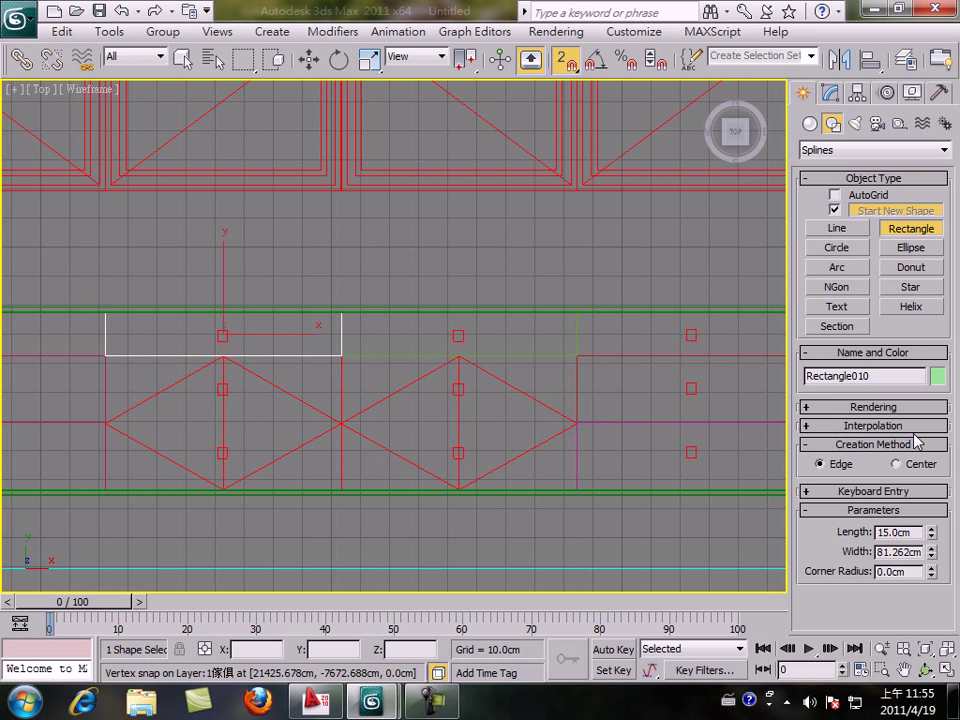
- Apply an Edit Spline modifier to the last drawer rectangle and attach all the other drawer rectangles to it
{"action": "left_click", "coordinate": [830, 93]}
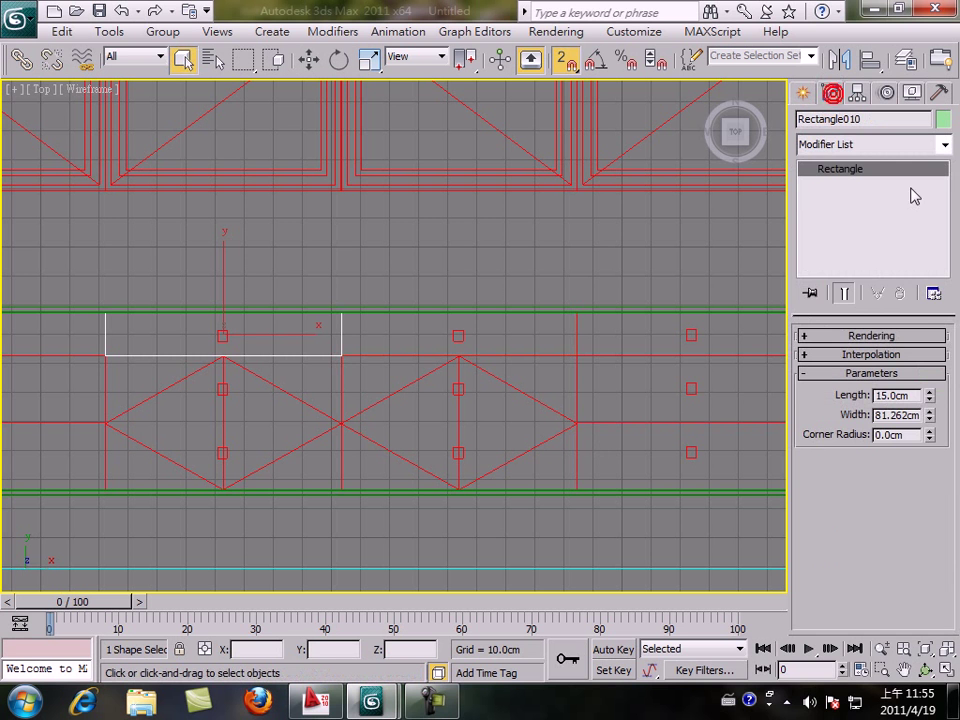
{"action": "left_click", "coordinate": [945, 147]}
{"action": "left_click_drag", "start_coordinate": [950, 195], "coordinate": [941, 506]}
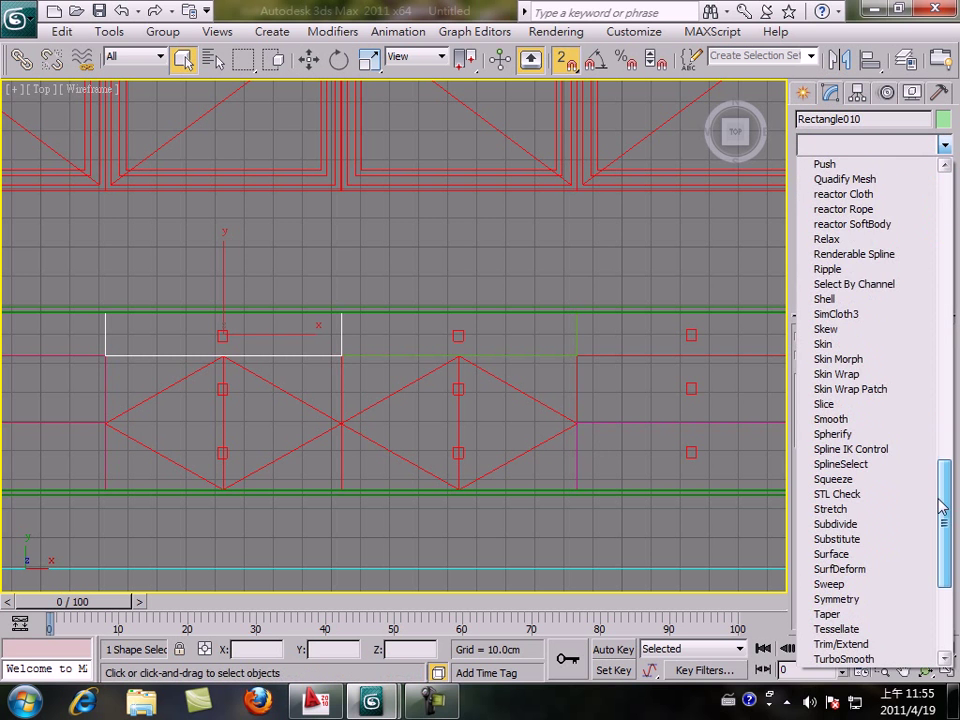
{"action": "key", "text": "e"}
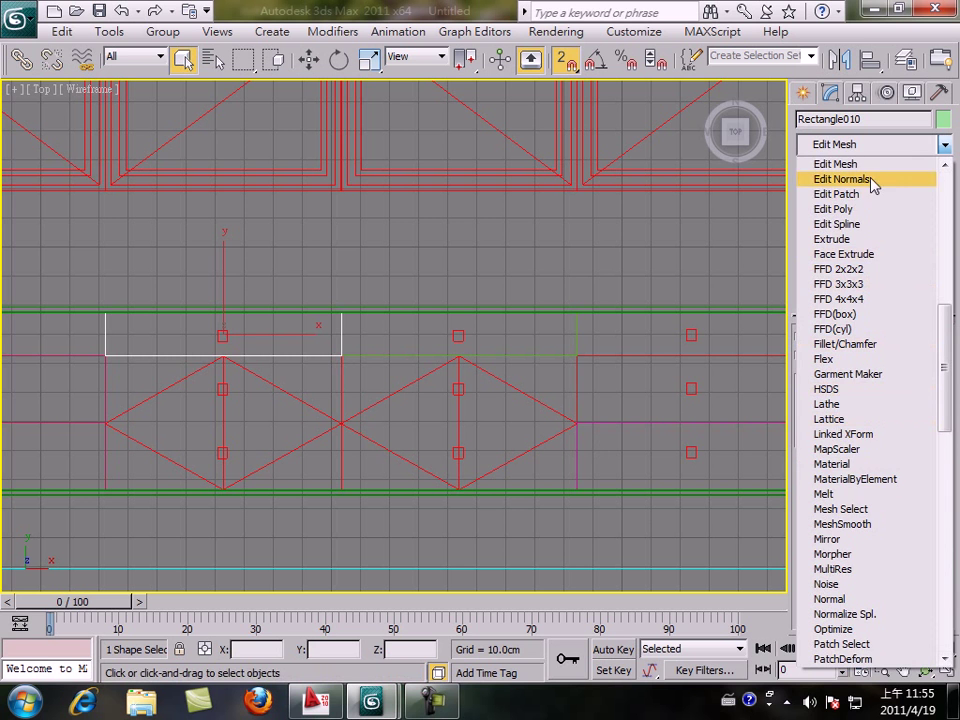
{"action": "left_click", "coordinate": [866, 225]}
{"action": "left_click", "coordinate": [835, 525]}
{"action": "left_click_drag", "start_coordinate": [516, 247], "coordinate": [518, 586]}
{"action": "left_click", "coordinate": [190, 468]}
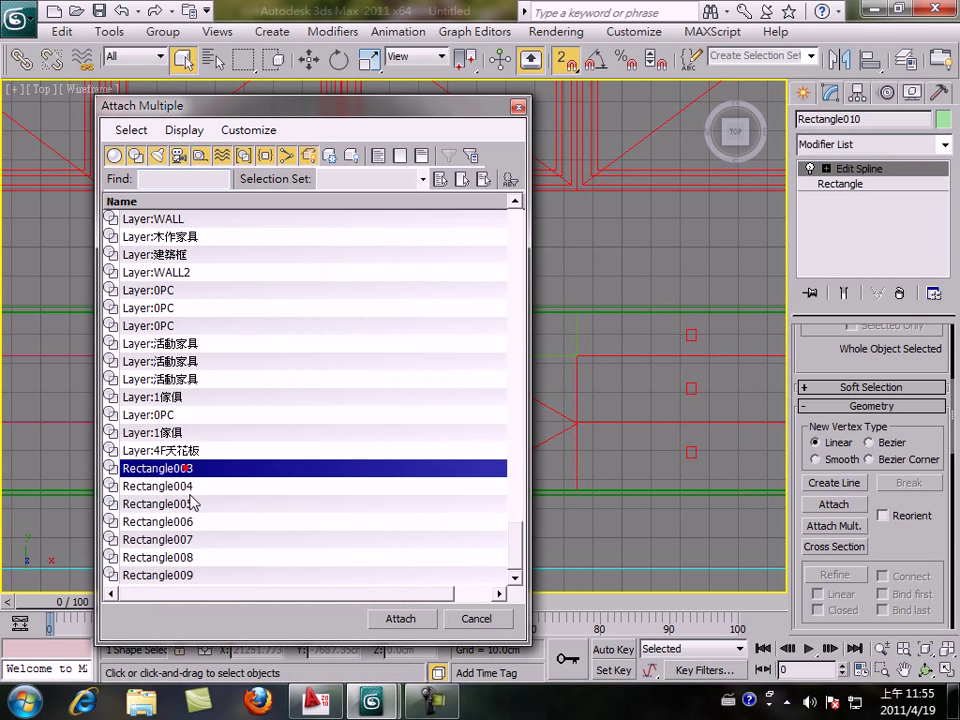
{"action": "left_click", "coordinate": [186, 578], "text": "shift"}
{"action": "left_click", "coordinate": [399, 619]}
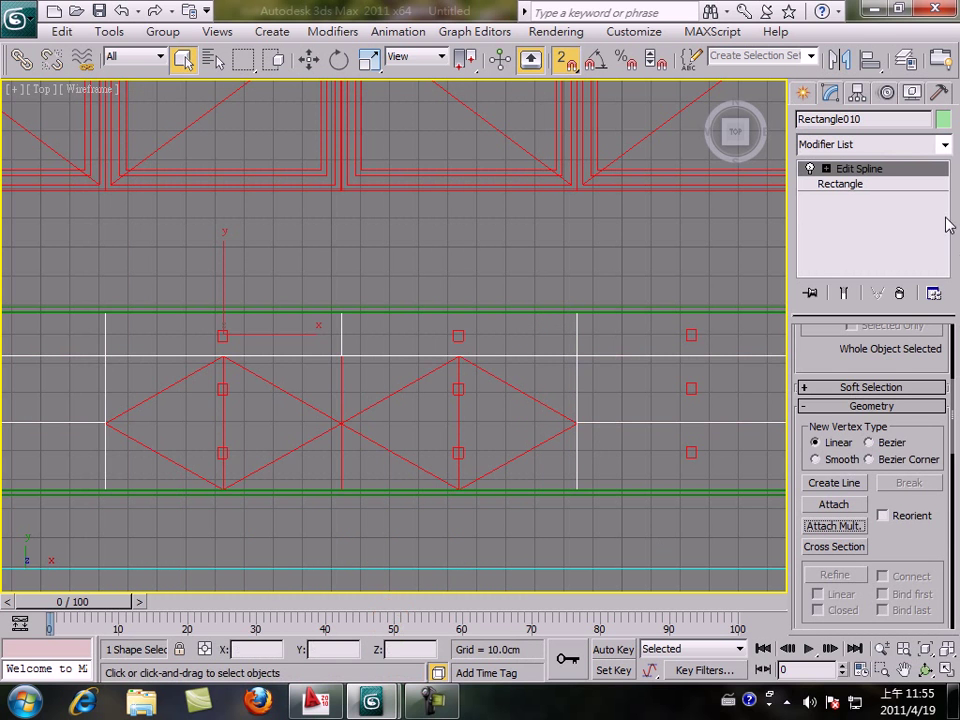
- Bevel the combined drawer fronts with Level 1 height 39.8 cm, Level 2 height 0.2 cm and Level 2 outline -0.2 cm
{"action": "left_click", "coordinate": [945, 146]}
{"action": "key", "text": "b"}
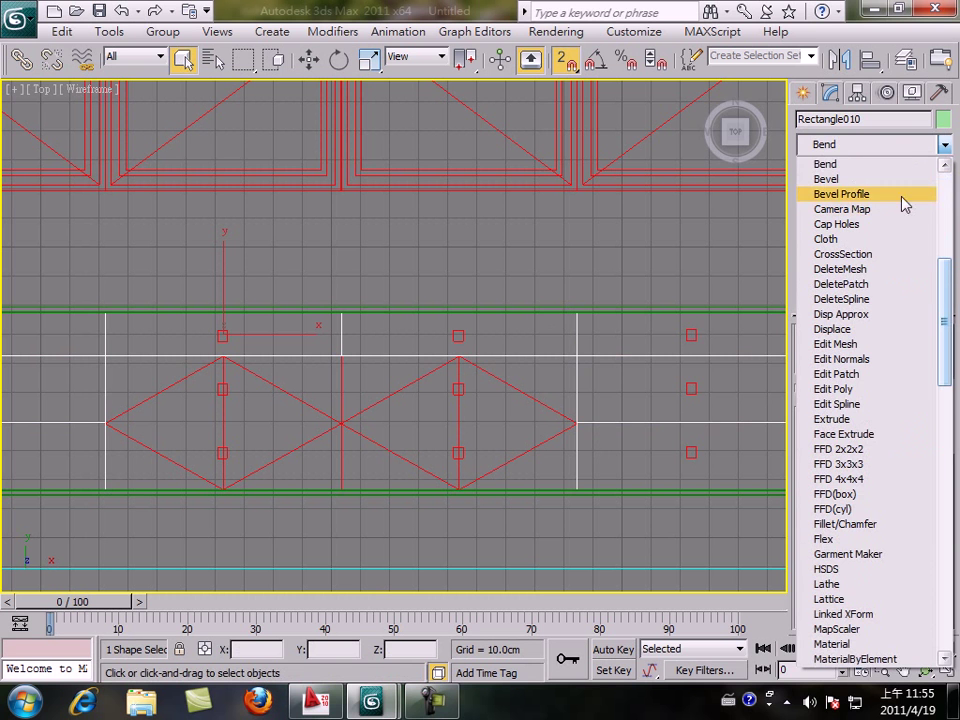
{"action": "left_click", "coordinate": [855, 182]}
- Trace the lower cabinet's four middle doors with snapped rectangles 46 cm high and about 40.63 cm wide
{"action": "middle_click_drag", "start_coordinate": [557, 392], "coordinate": [568, 371]}
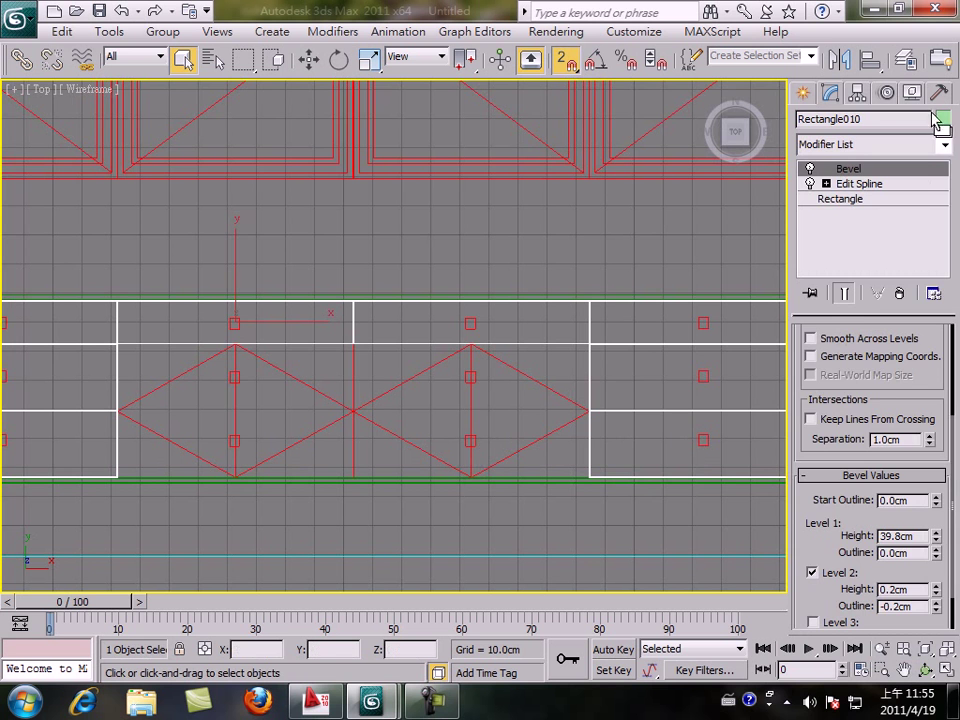
{"action": "left_click", "coordinate": [803, 92]}
{"action": "left_click", "coordinate": [897, 228]}
{"action": "middle_click_drag", "start_coordinate": [354, 339], "coordinate": [396, 306]}
{"action": "mouse_move", "coordinate": [160, 311]}
{"action": "left_mouse_down"}
{"action": "mouse_move", "coordinate": [279, 428]}
{"action": "mouse_move", "coordinate": [278, 443]}
{"action": "left_mouse_up"}
{"action": "left_click_drag", "start_coordinate": [279, 314], "coordinate": [390, 437]}
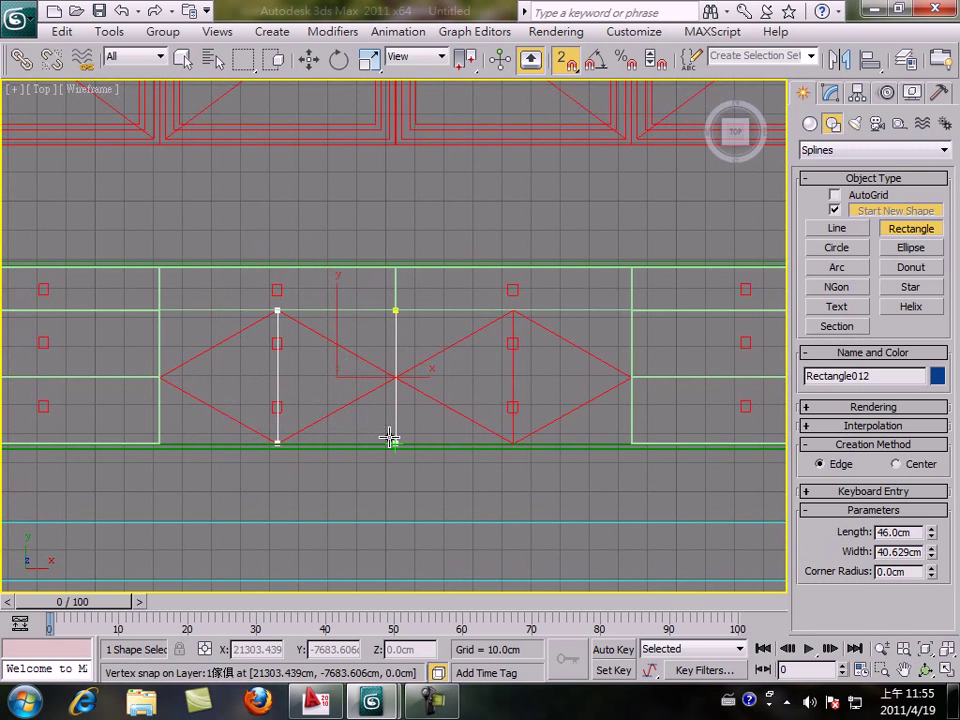
{"action": "left_click_drag", "start_coordinate": [396, 311], "coordinate": [510, 441]}
{"action": "left_click_drag", "start_coordinate": [516, 314], "coordinate": [631, 441]}
- Apply an Edit Spline modifier to the last door rectangle and attach the other three door rectangles to it
{"action": "left_click", "coordinate": [830, 92]}
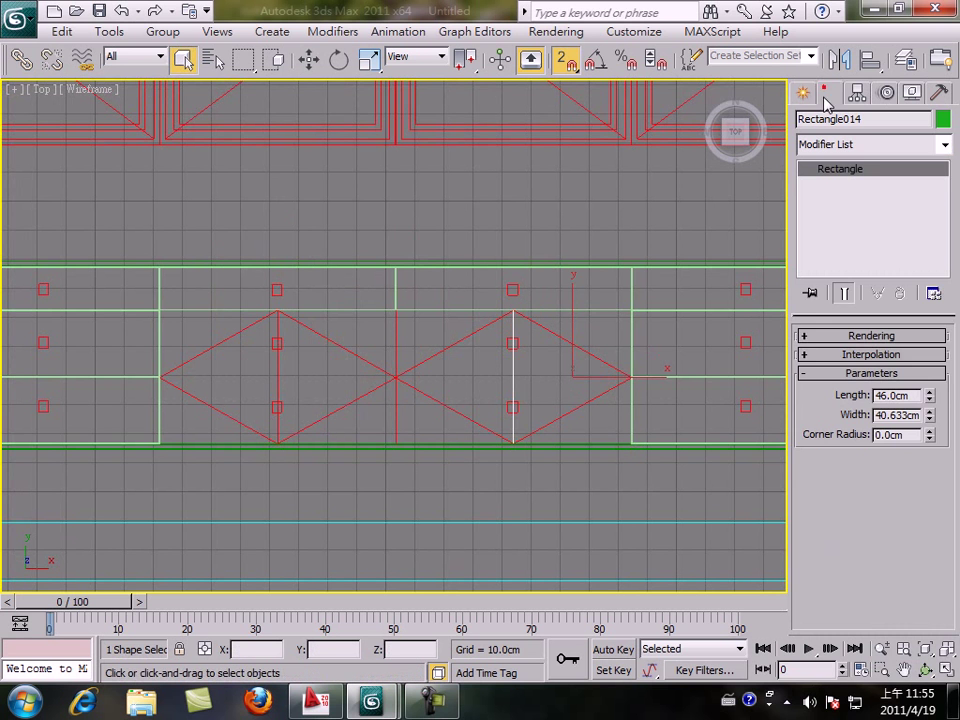
{"action": "left_click", "coordinate": [944, 144]}
{"action": "key", "text": "e"}
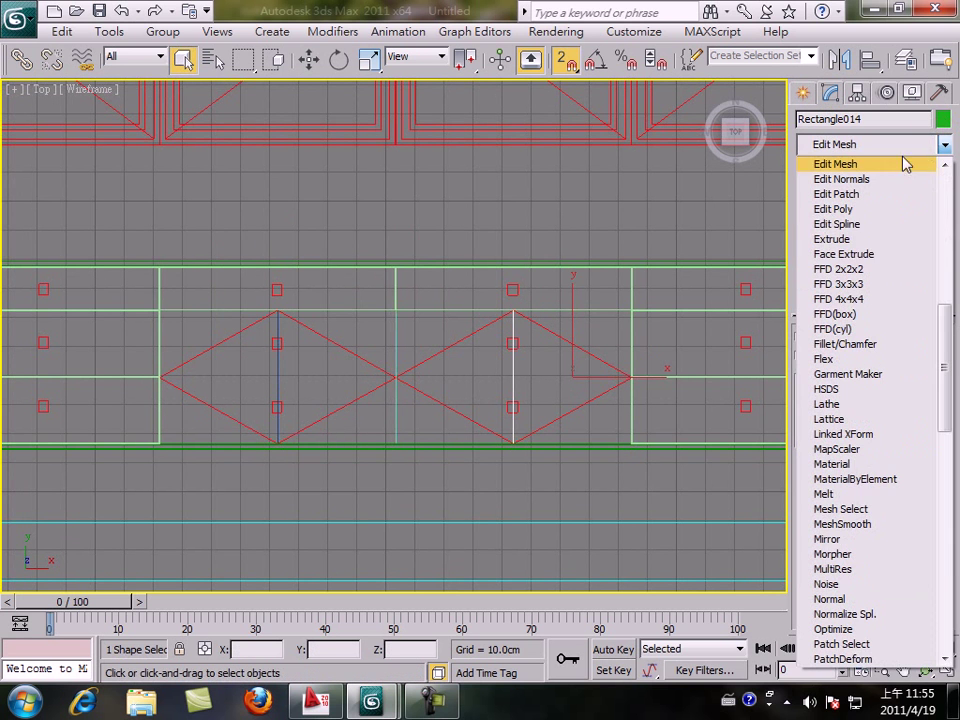
{"action": "left_click", "coordinate": [836, 224]}
{"action": "left_click", "coordinate": [833, 525]}
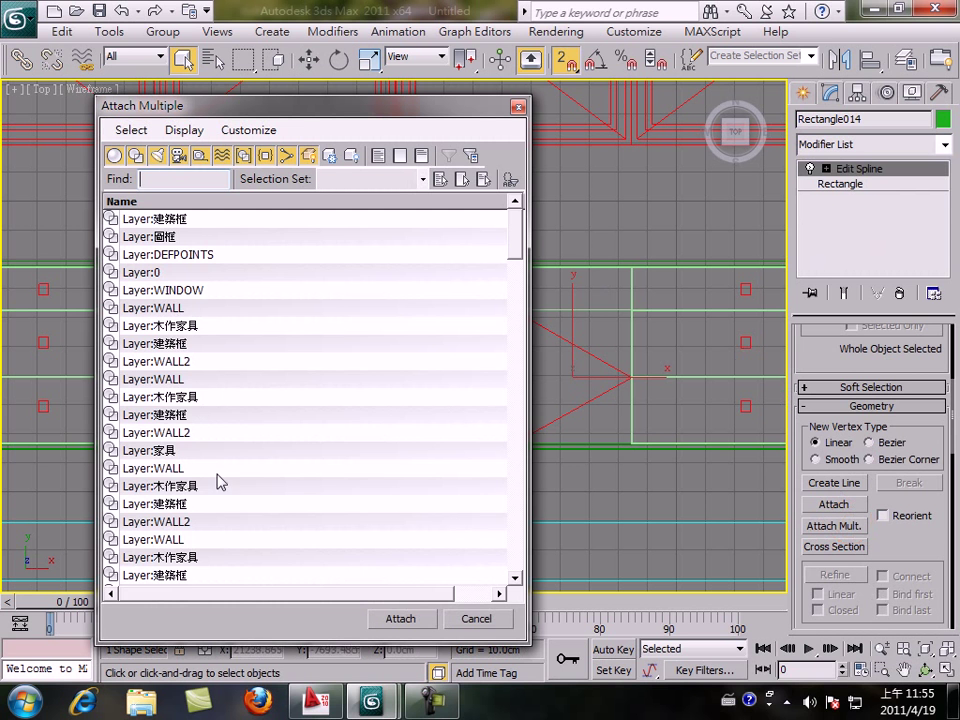
{"action": "left_click_drag", "start_coordinate": [519, 229], "coordinate": [519, 560]}
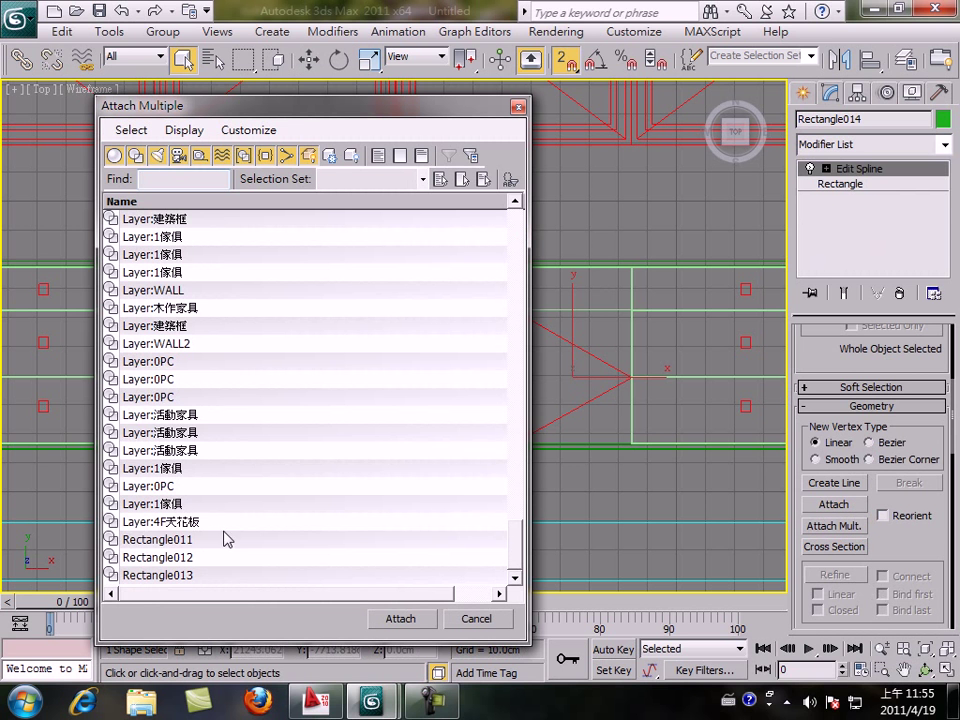
{"action": "left_click", "coordinate": [146, 539]}
{"action": "left_click", "coordinate": [160, 575], "text": "shift"}
{"action": "left_click", "coordinate": [400, 618]}
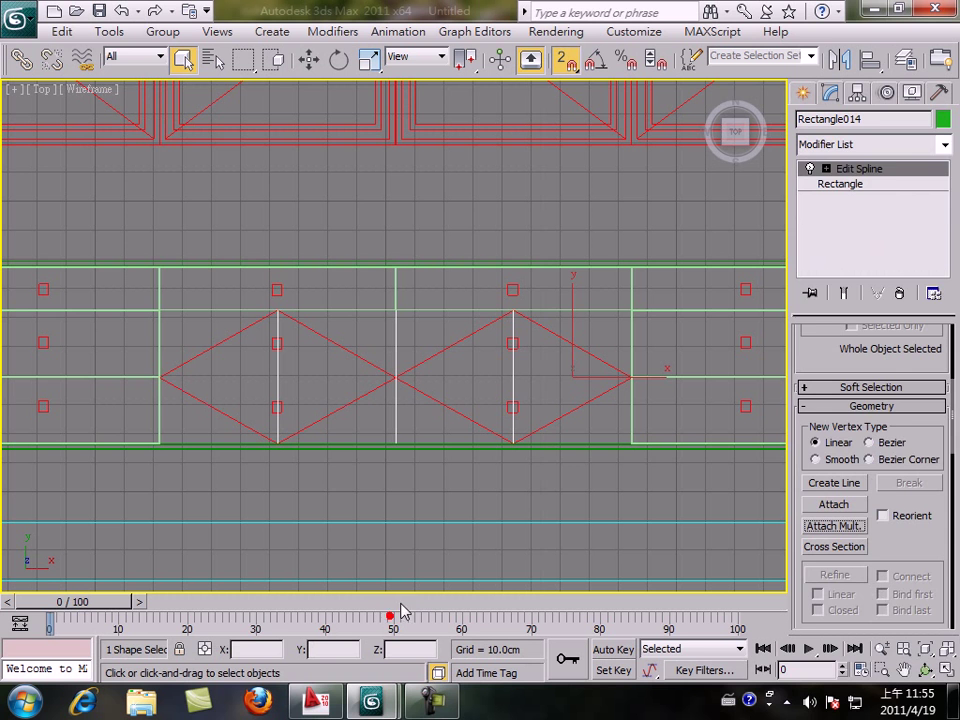
- Bevel the combined doors with Level 1 height 39.8 cm, Level 2 height 0.2 cm and Level 2 outline -0.2 cm
{"action": "left_click", "coordinate": [944, 145]}
{"action": "key", "text": "b"}
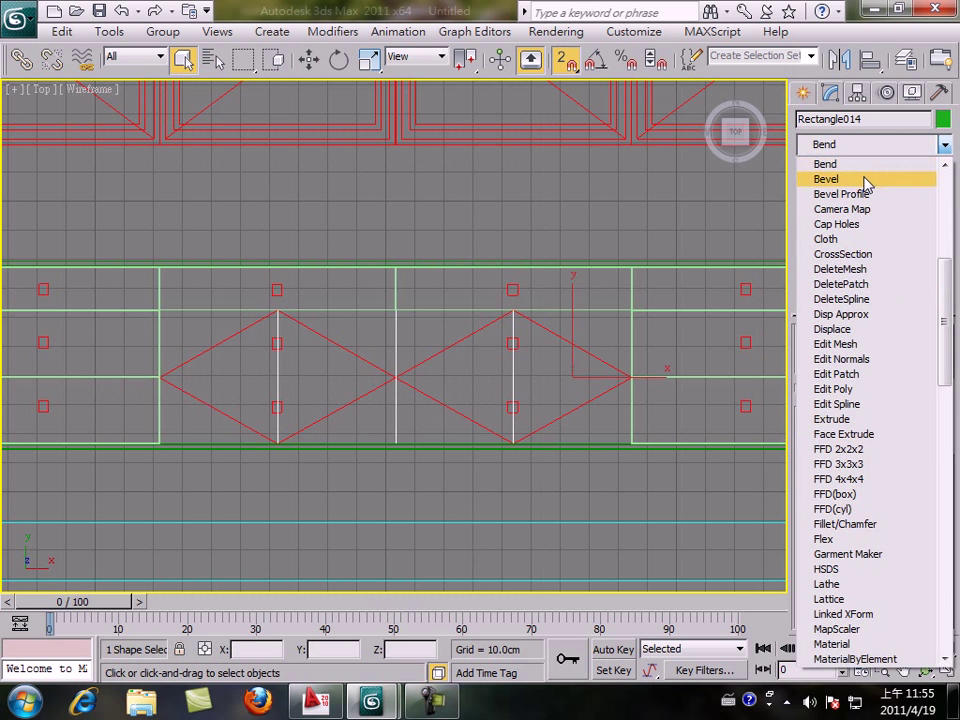
{"action": "left_click", "coordinate": [866, 181]}
- Inspect the beveled doors and drawer fronts inside the lower cabinet frame in an enlarged Perspective view
{"action": "scroll", "coordinate": [435, 380], "scroll_direction": "down", "scroll_amount": 3}
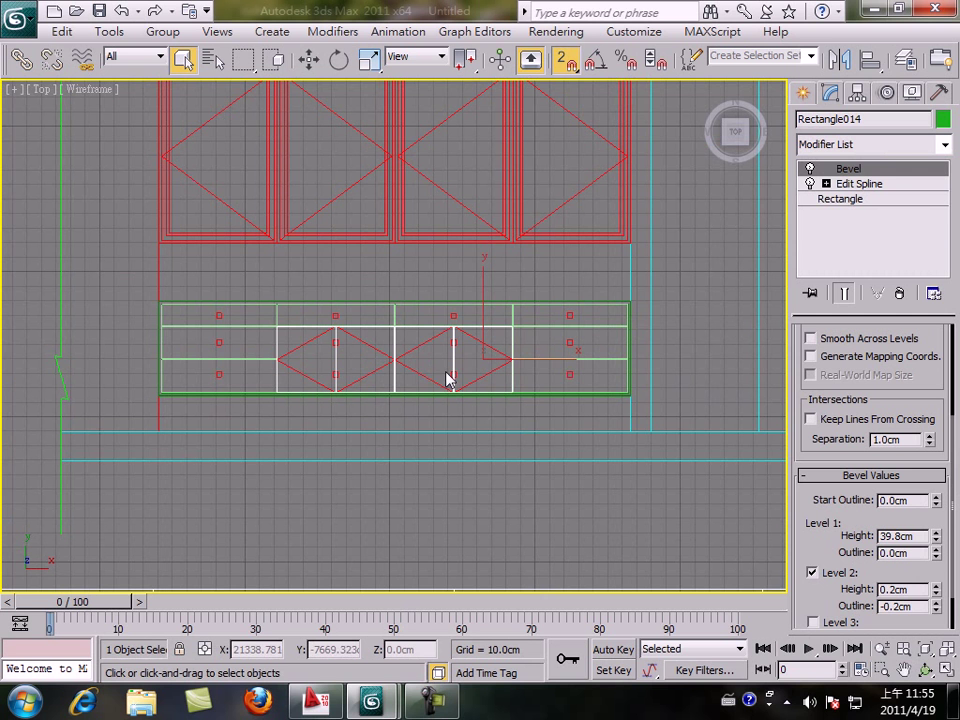
{"action": "middle_click_drag", "start_coordinate": [448, 380], "coordinate": [425, 425]}
{"action": "key", "text": "alt+w"}
{"action": "right_click", "coordinate": [741, 557]}
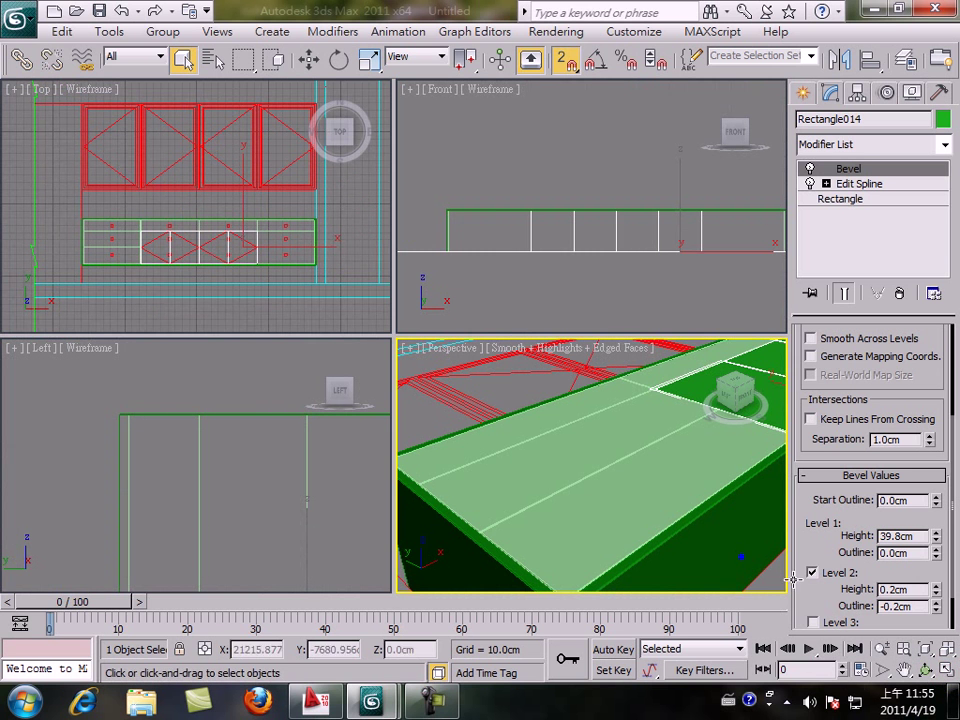
{"action": "left_click", "coordinate": [947, 670]}
{"action": "middle_click_drag", "start_coordinate": [531, 478], "coordinate": [616, 306], "text": "alt"}
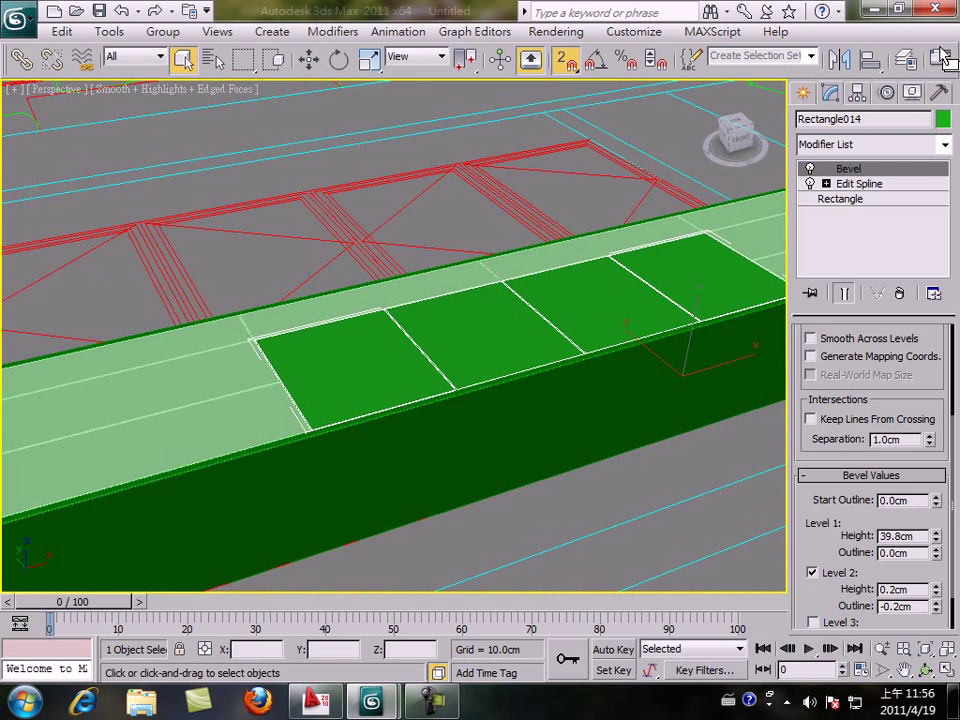
{"action": "left_click", "coordinate": [949, 670]}
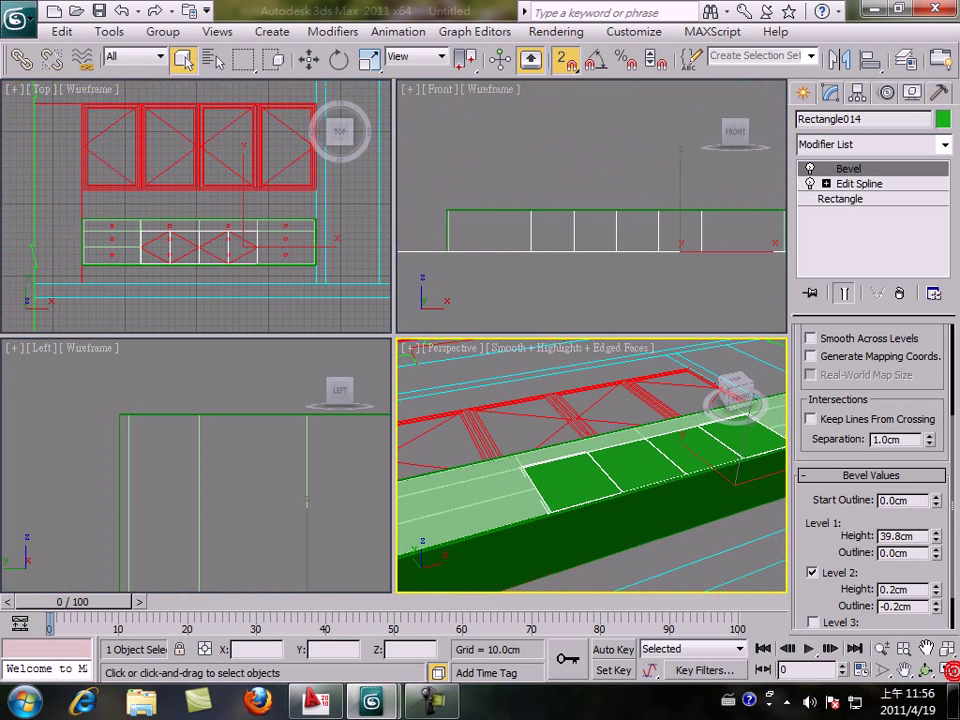
- Trace the upper cabinet's leftmost unit frame with two snapped rectangles, the outer 120 x 81.258 cm and the inner 116 x 77.258 cm
{"action": "right_click", "coordinate": [238, 241]}
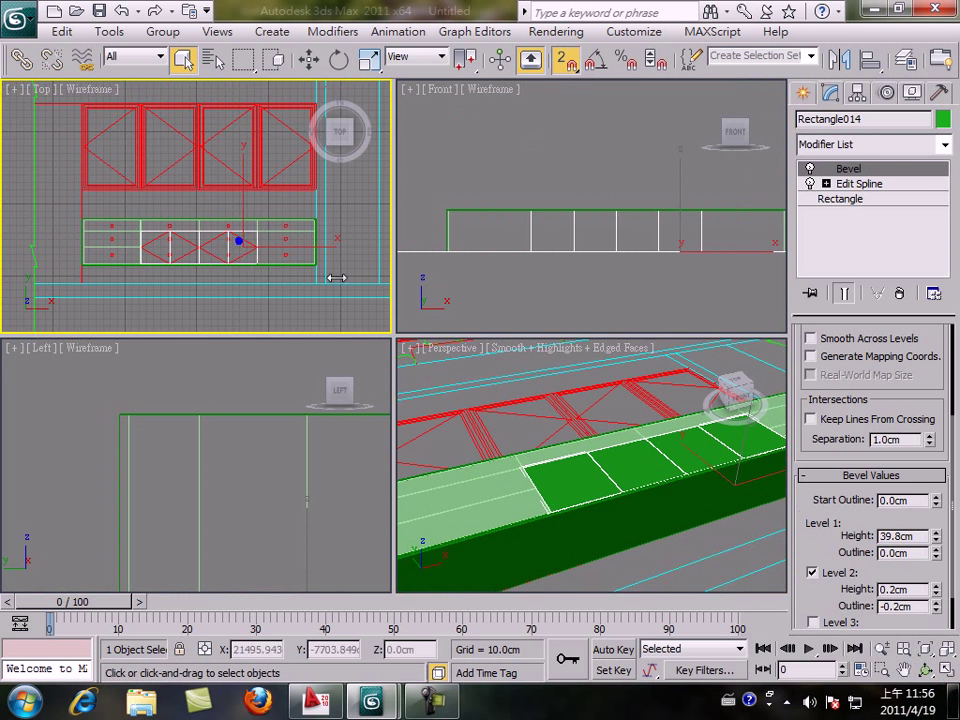
{"action": "left_click", "coordinate": [949, 671]}
{"action": "middle_click_drag", "start_coordinate": [257, 289], "coordinate": [364, 379]}
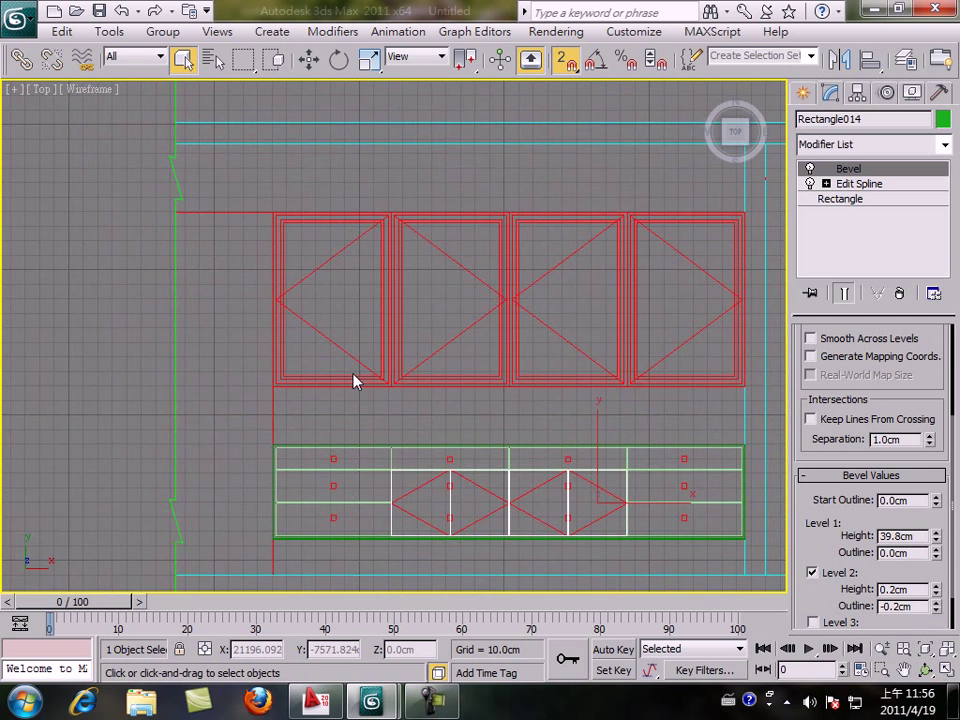
{"action": "scroll", "coordinate": [352, 380], "scroll_direction": "up", "scroll_amount": 3}
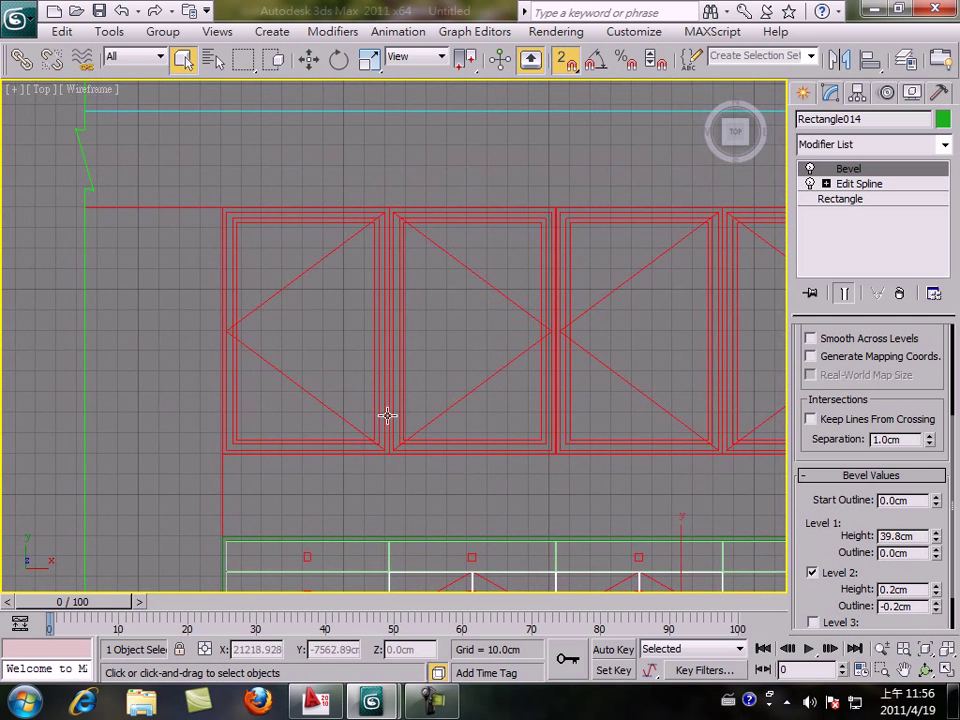
{"action": "left_click", "coordinate": [804, 93]}
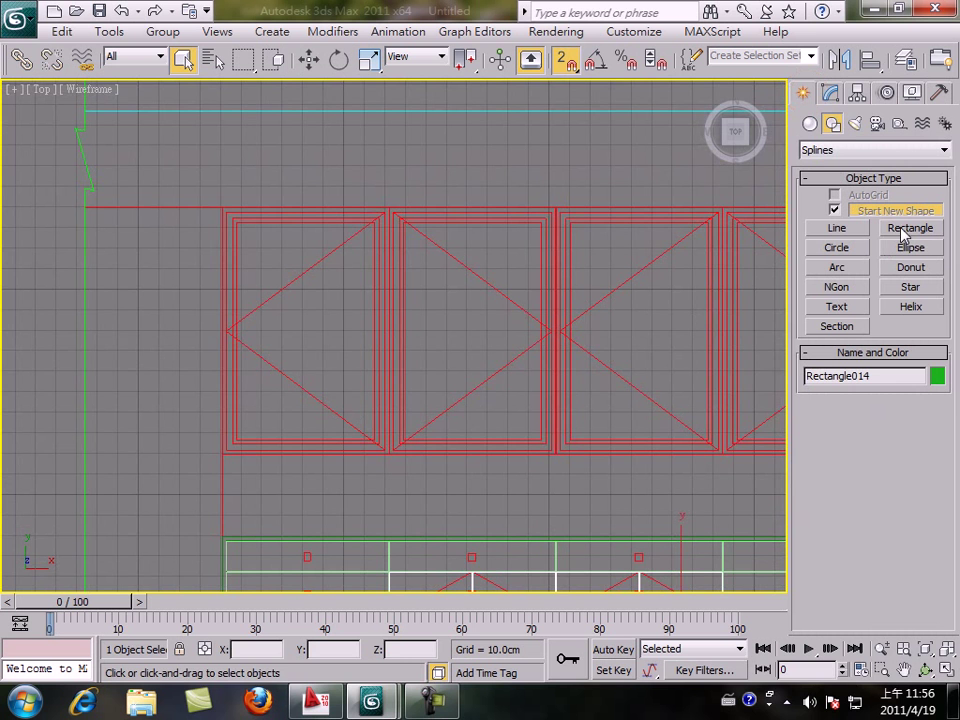
{"action": "left_click", "coordinate": [905, 229]}
{"action": "middle_click_drag", "start_coordinate": [531, 312], "coordinate": [446, 321]}
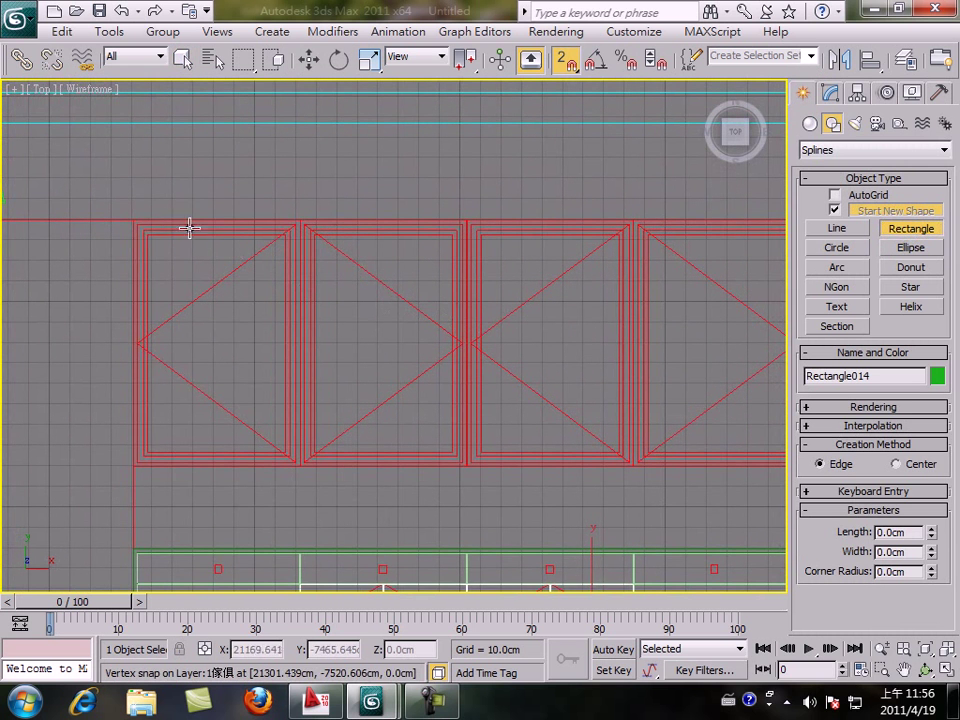
{"action": "left_click_drag", "start_coordinate": [133, 220], "coordinate": [293, 474]}
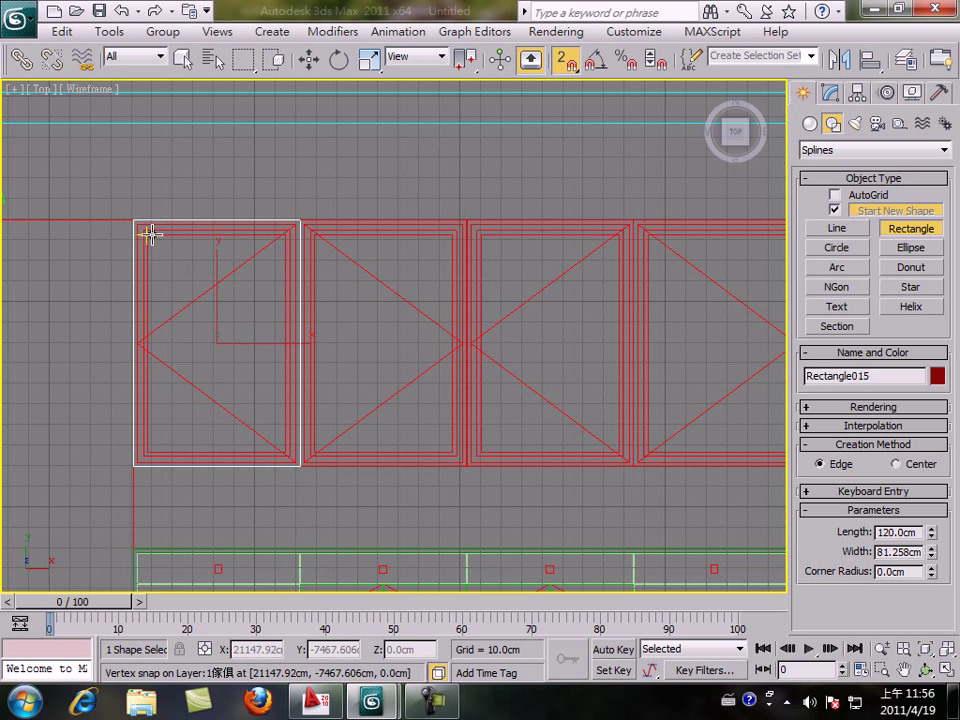
{"action": "left_click_drag", "start_coordinate": [143, 226], "coordinate": [295, 458]}
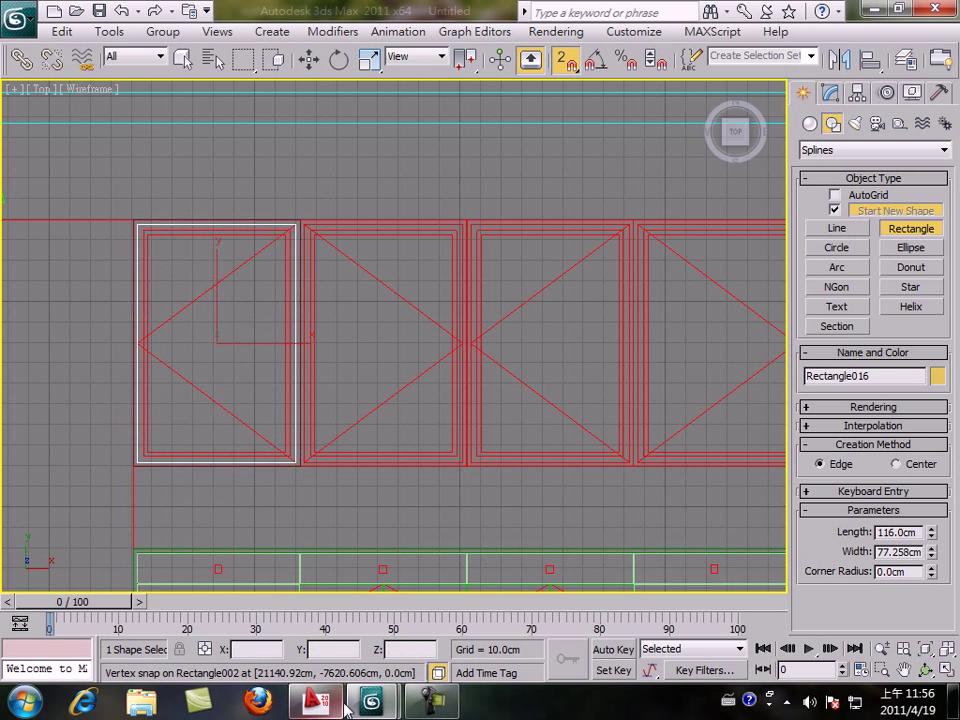
- Apply an Edit Spline modifier to the inner rectangle of the leftmost upper unit and attach the outer rectangle to it
{"action": "left_click", "coordinate": [422, 700]}
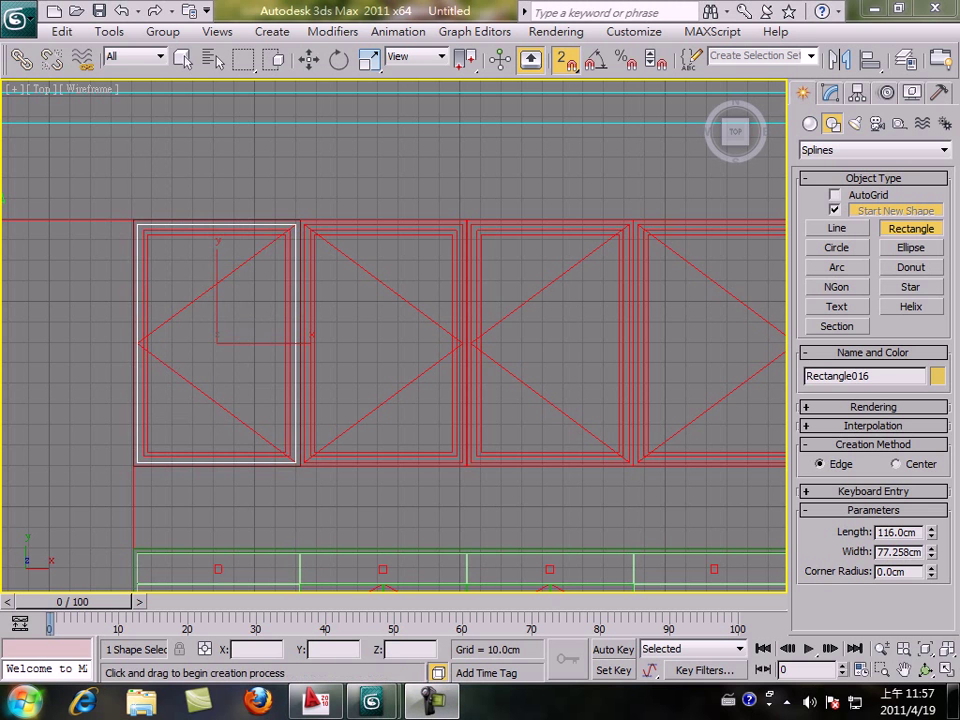
{"action": "left_click", "coordinate": [185, 567]}
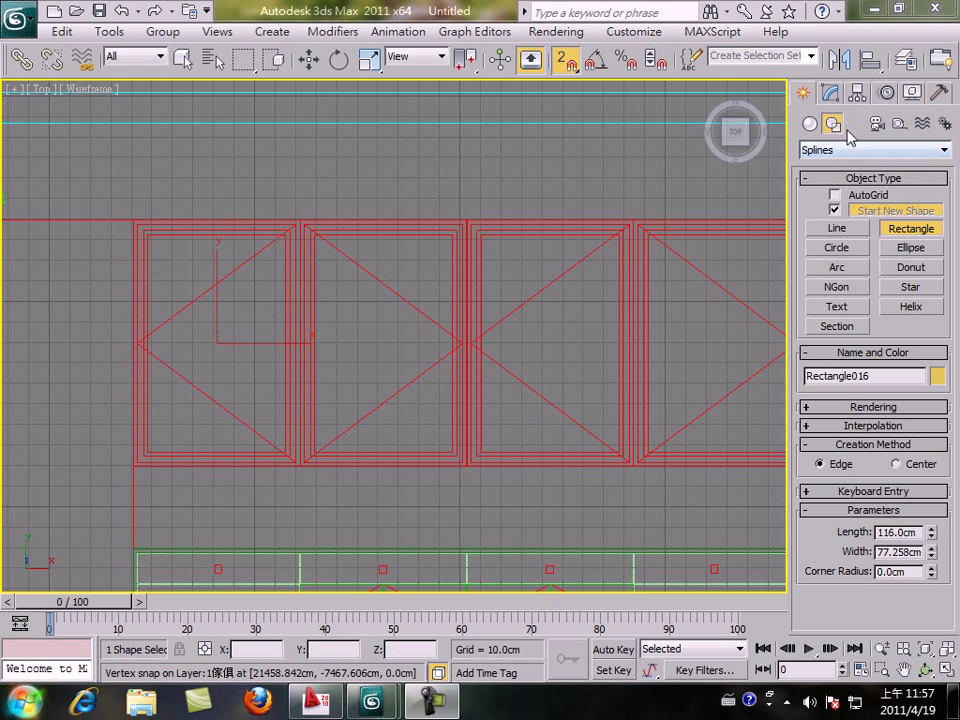
{"action": "left_click", "coordinate": [830, 93]}
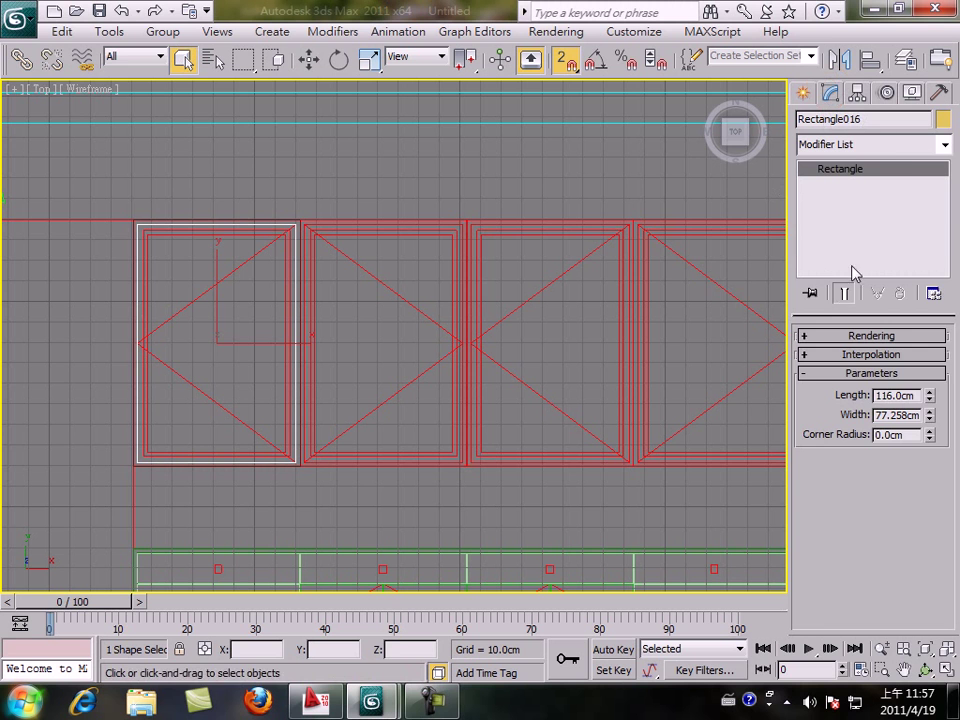
{"action": "left_click", "coordinate": [945, 146]}
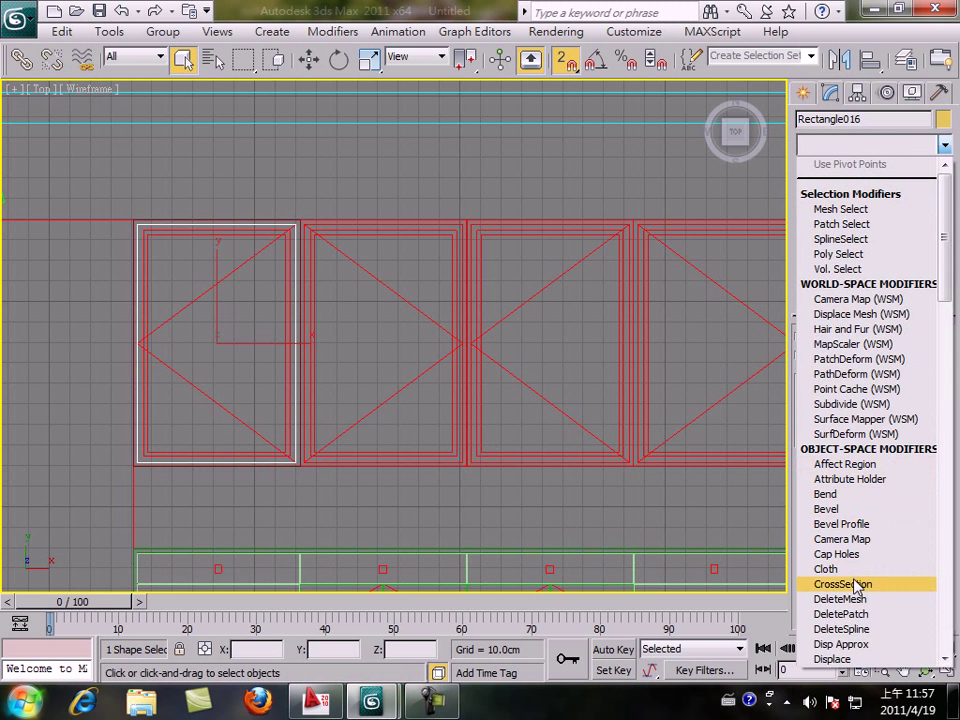
{"action": "key", "text": "e"}
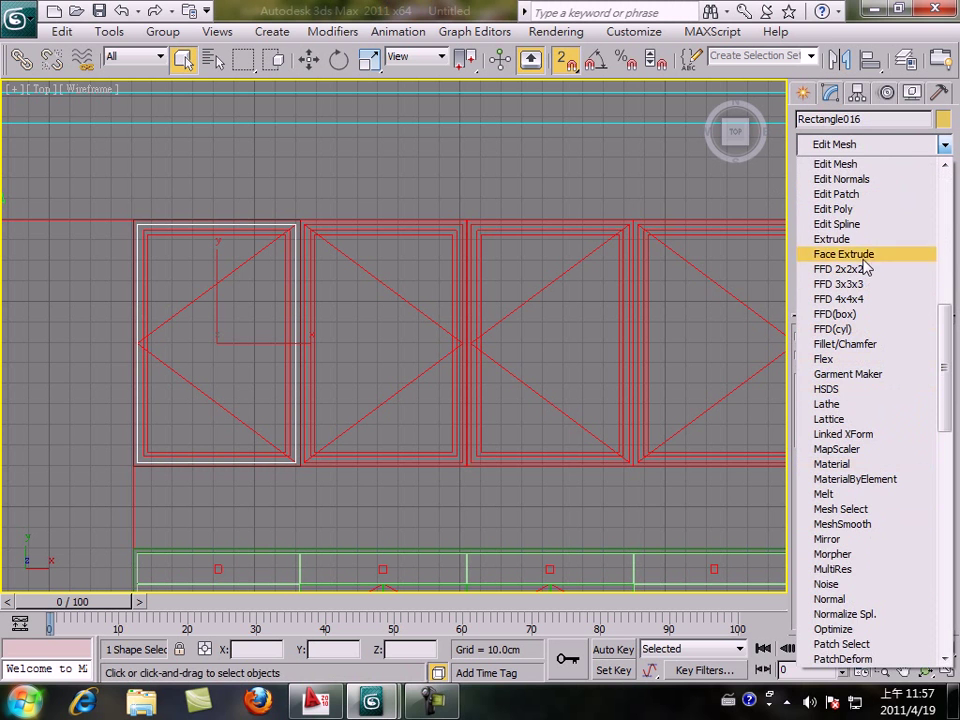
{"action": "left_click", "coordinate": [858, 226]}
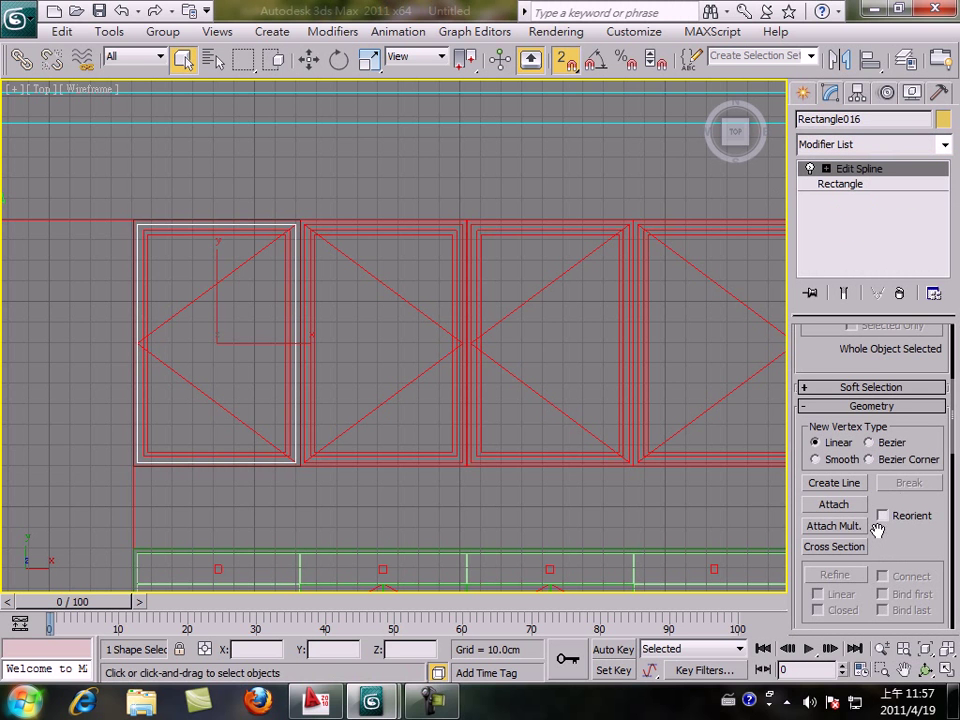
{"action": "left_click", "coordinate": [833, 526]}
{"action": "scroll", "coordinate": [342, 560], "scroll_direction": "down", "scroll_amount": 10}
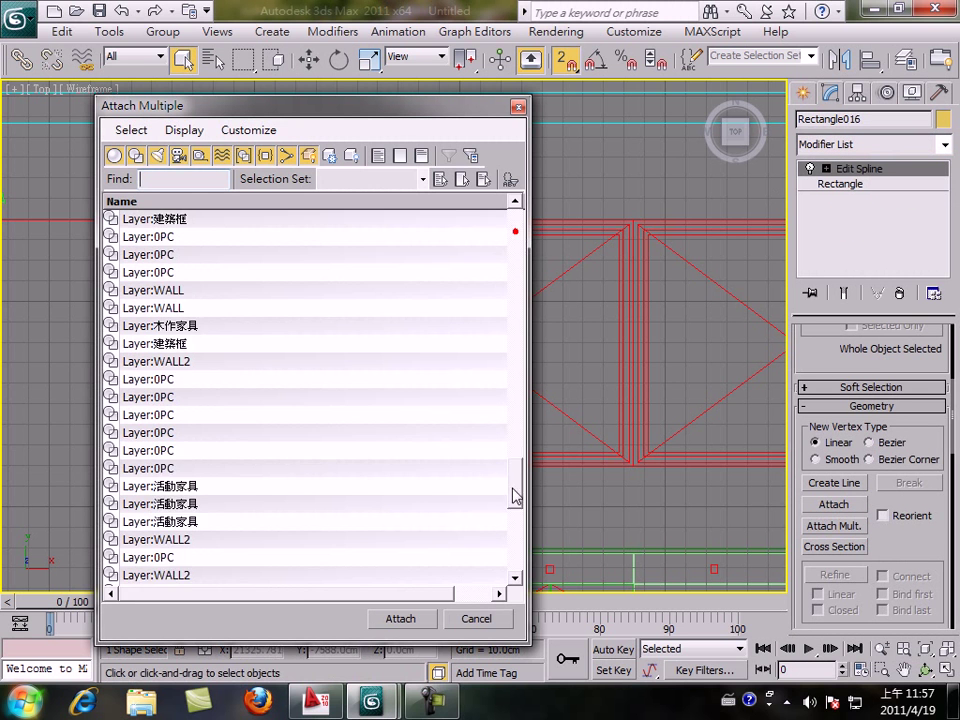
{"action": "left_click", "coordinate": [245, 576]}
{"action": "left_click", "coordinate": [398, 621]}
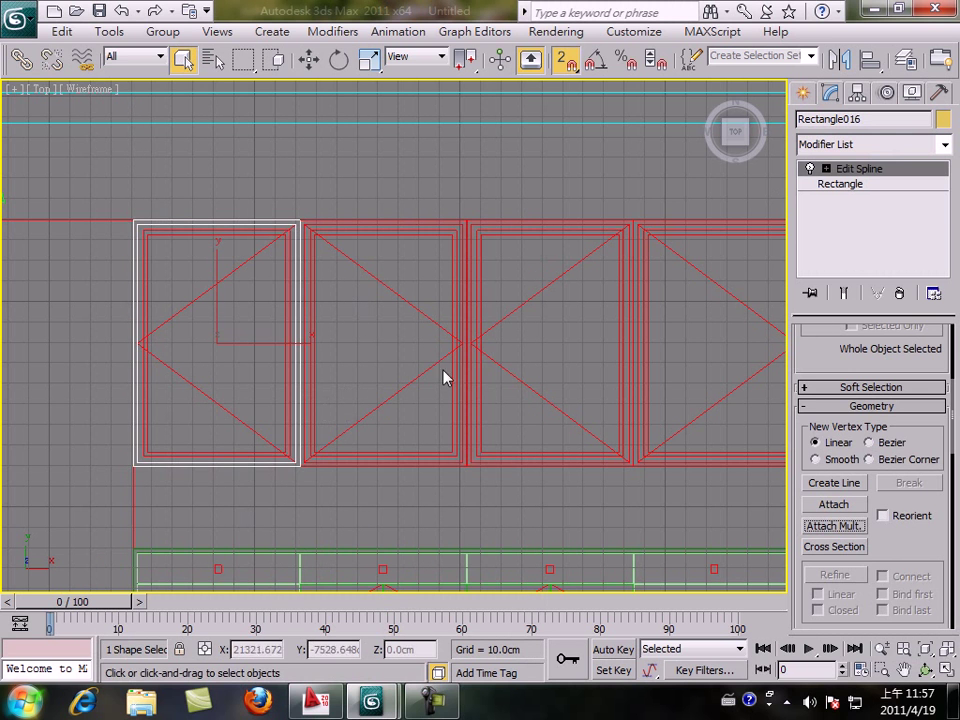
- Bevel the combined upper unit frame with Level 1 height 29.8 cm, Level 2 height 0.2 cm and Level 2 outline -0.2 cm
{"action": "left_click", "coordinate": [945, 145]}
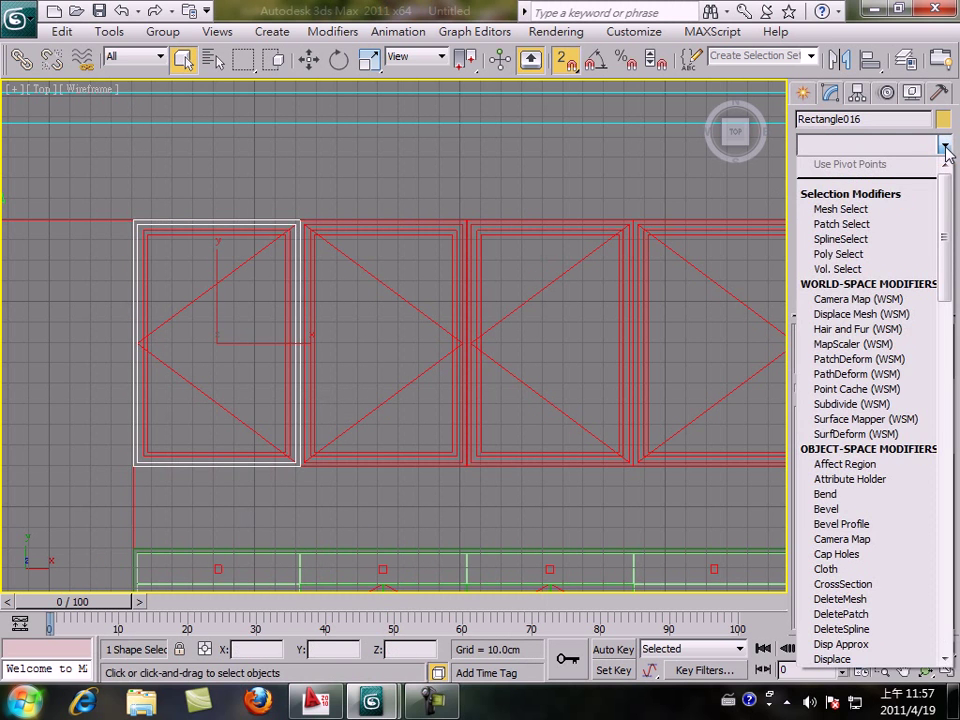
{"action": "key", "text": "b"}
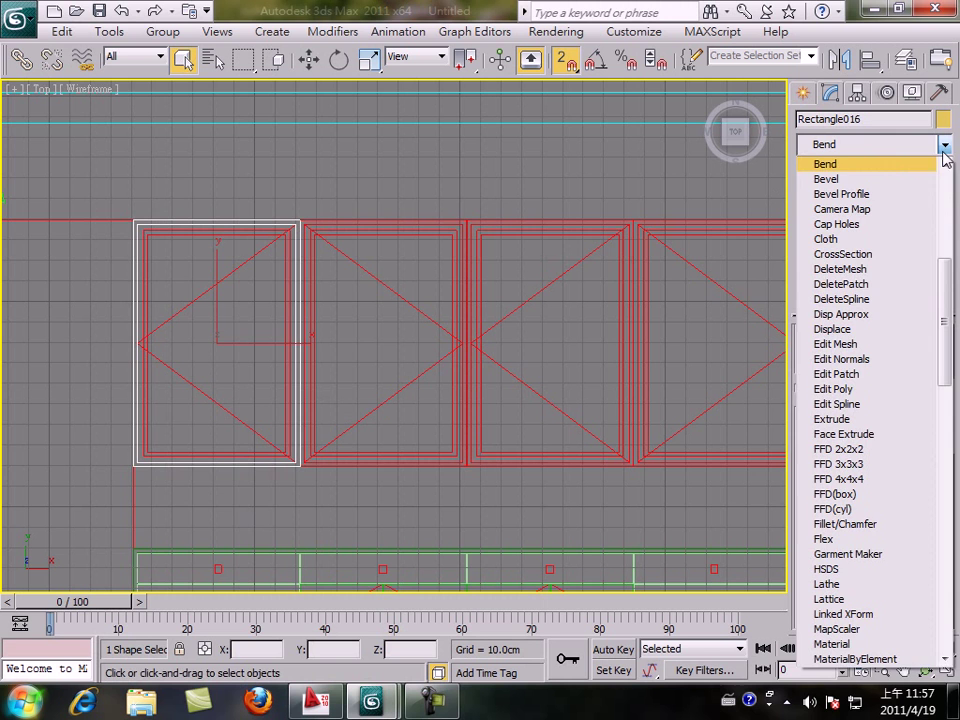
{"action": "left_click", "coordinate": [893, 179]}
{"action": "left_click_drag", "start_coordinate": [885, 536], "coordinate": [849, 536]}
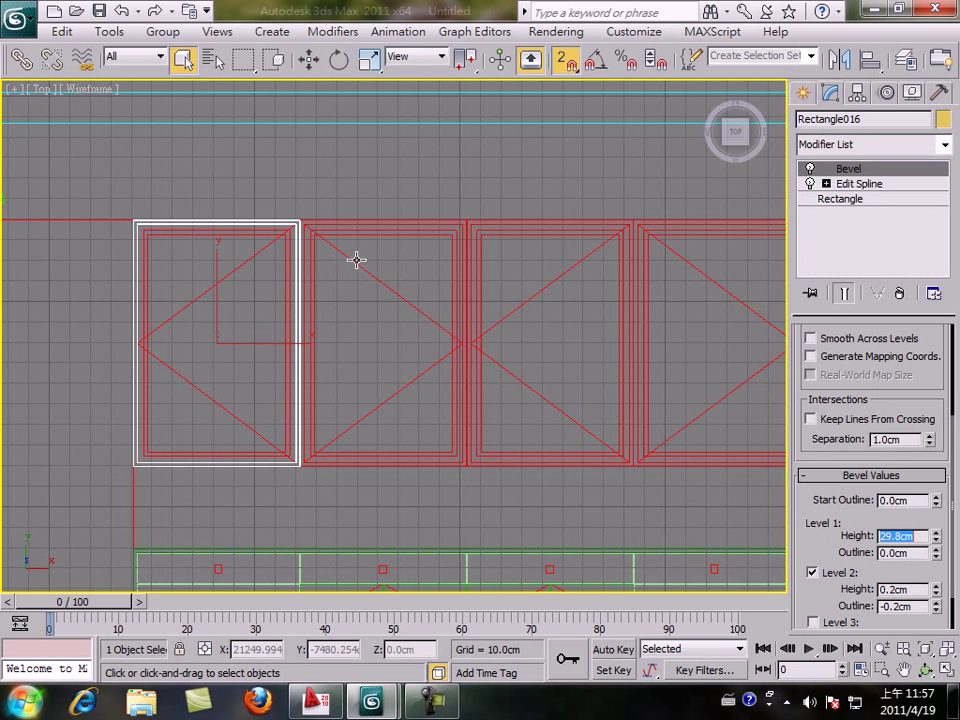
- Trace a snapped 116 x 77.258 cm door rectangle inside the upper unit frame and bevel it with Level 1 height 29.8 cm
{"action": "left_click", "coordinate": [804, 93]}
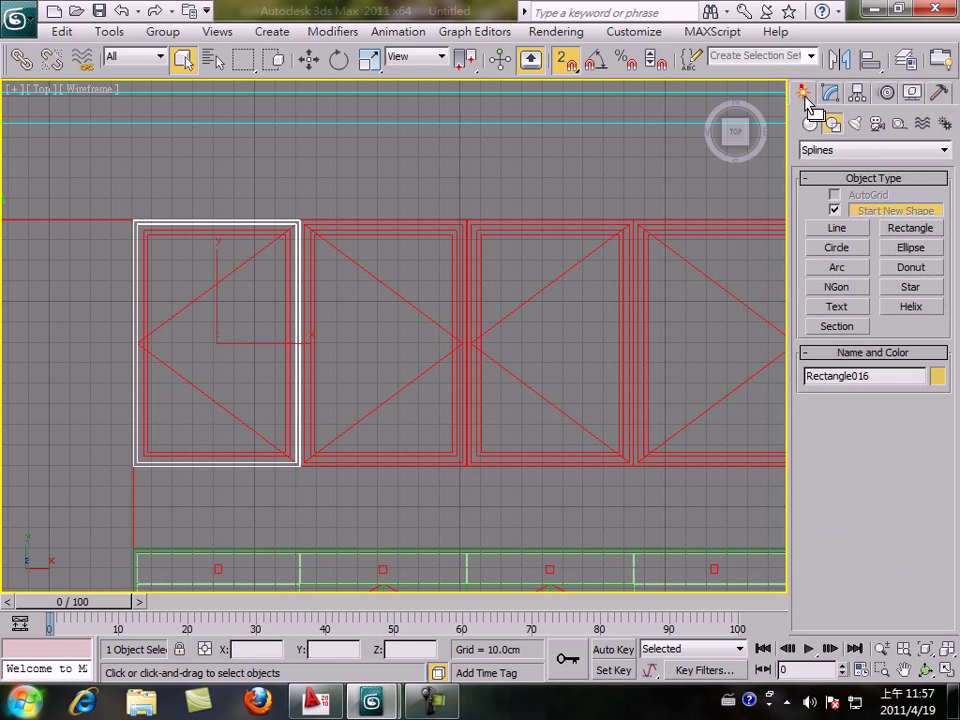
{"action": "left_click", "coordinate": [910, 230]}
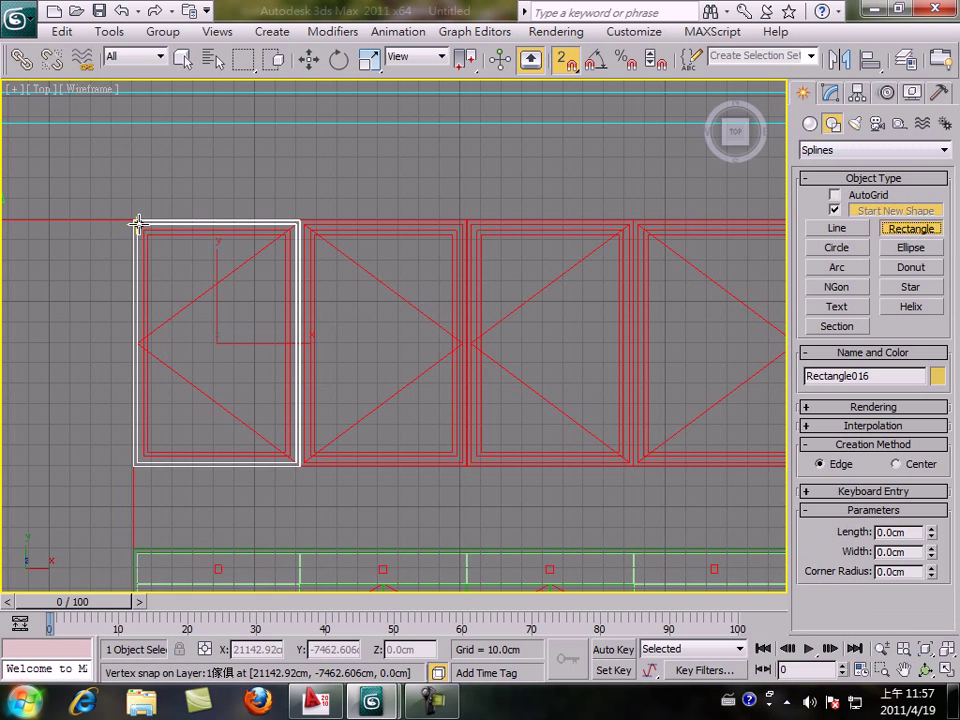
{"action": "left_click_drag", "start_coordinate": [137, 224], "coordinate": [299, 465]}
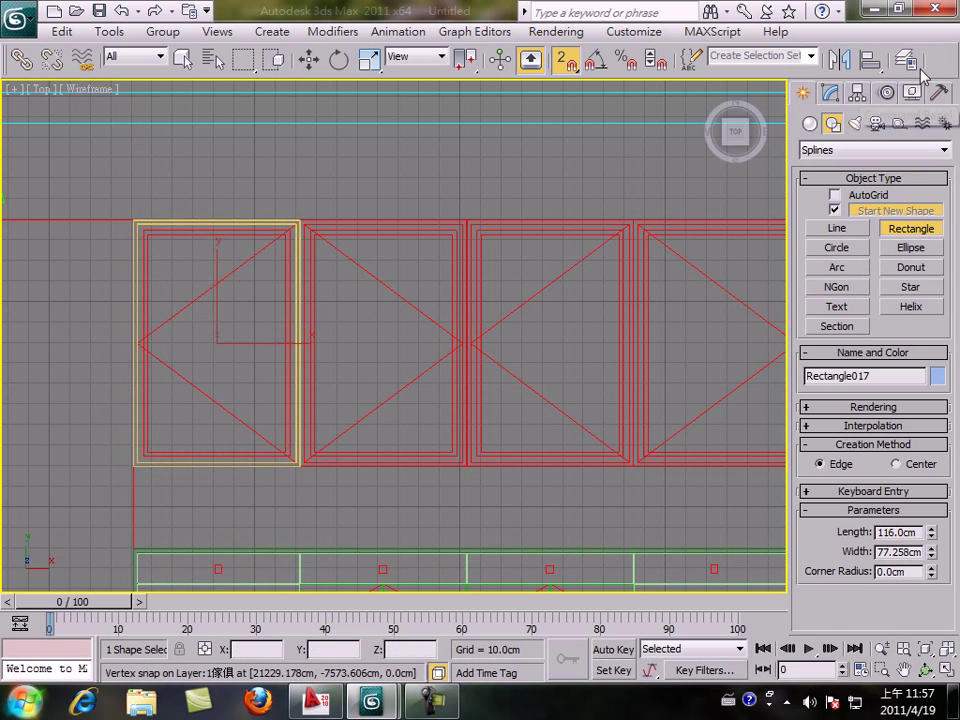
{"action": "left_click", "coordinate": [830, 93]}
{"action": "left_click", "coordinate": [945, 147]}
{"action": "scroll", "coordinate": [808, 182], "scroll_direction": "down", "scroll_amount": 8}
{"action": "left_click", "coordinate": [858, 183]}
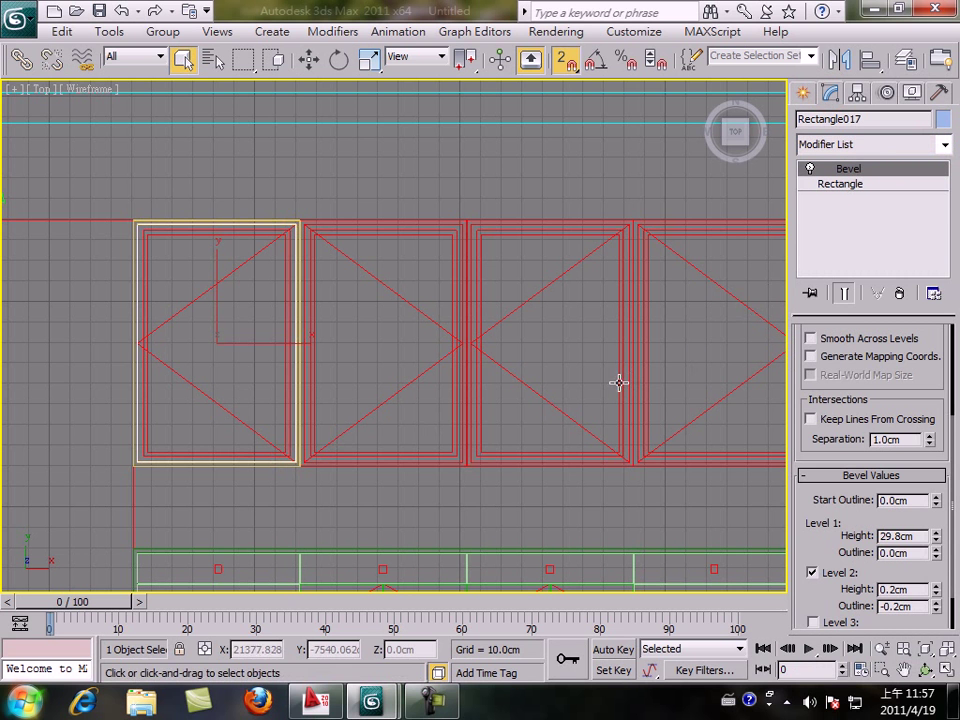
- Copy the upper unit's frame and door together as three instances, snapping the corner to the adjoining unit's corner along the elevation
{"action": "middle_click_drag", "start_coordinate": [553, 394], "coordinate": [459, 302]}
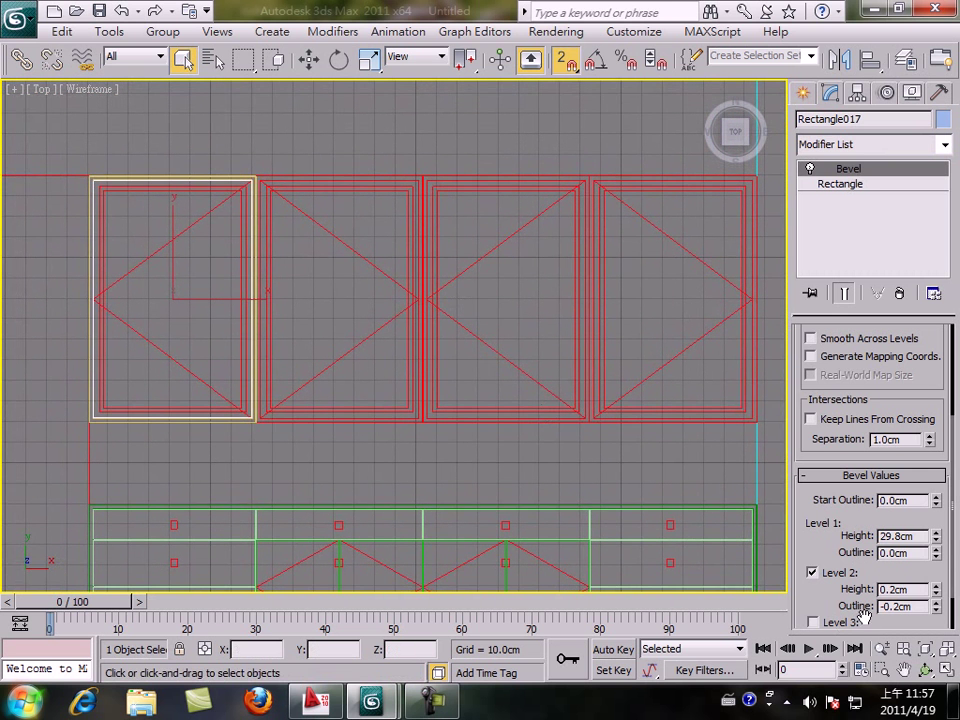
{"action": "left_click", "coordinate": [946, 671]}
{"action": "middle_click", "coordinate": [606, 525]}
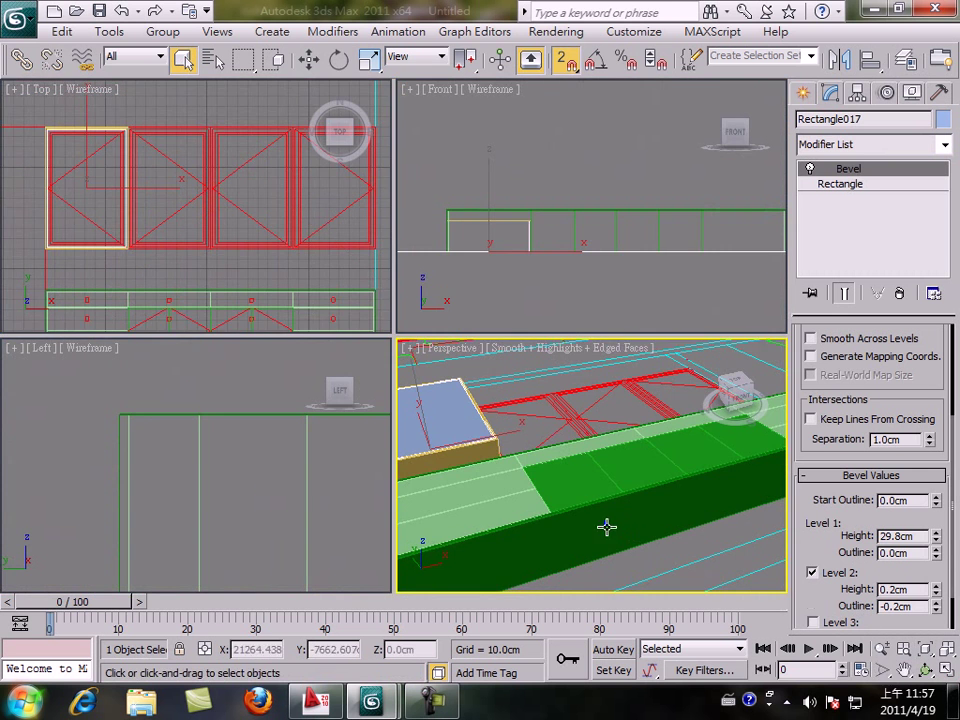
{"action": "left_click", "coordinate": [946, 671]}
{"action": "scroll", "coordinate": [311, 375], "scroll_direction": "up", "scroll_amount": 6}
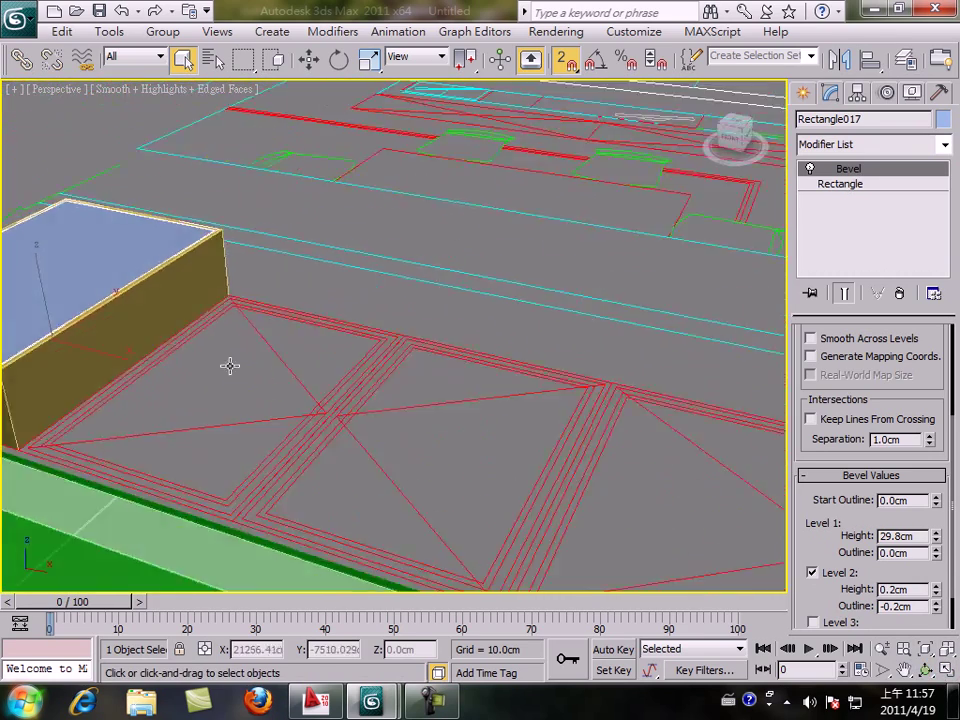
{"action": "middle_click_drag", "start_coordinate": [230, 366], "coordinate": [430, 270], "text": "alt"}
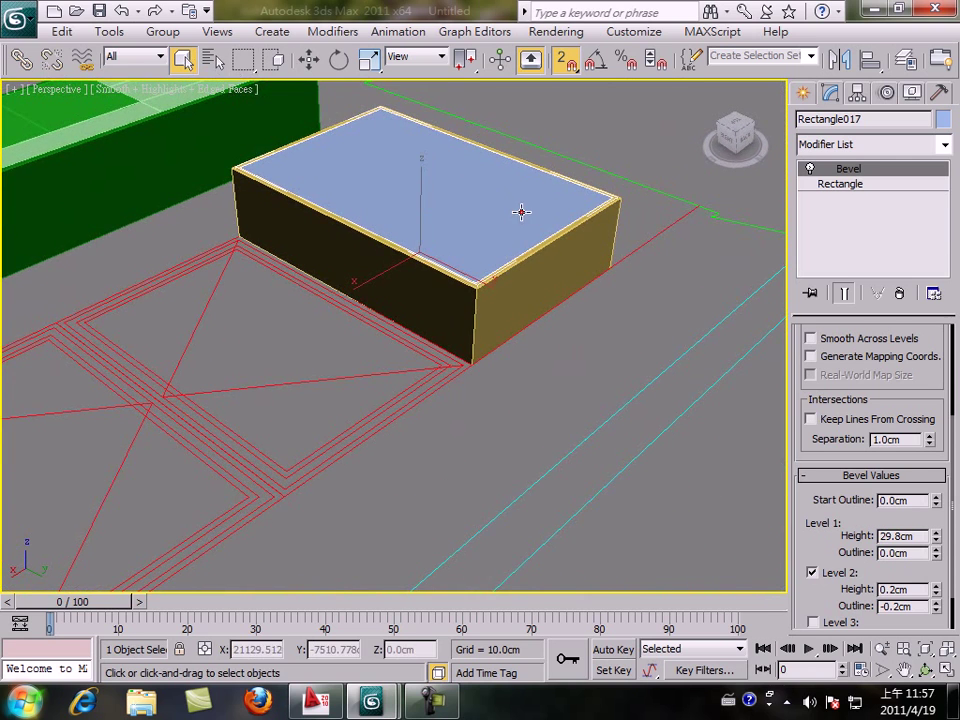
{"action": "left_click", "coordinate": [530, 269], "text": "ctrl"}
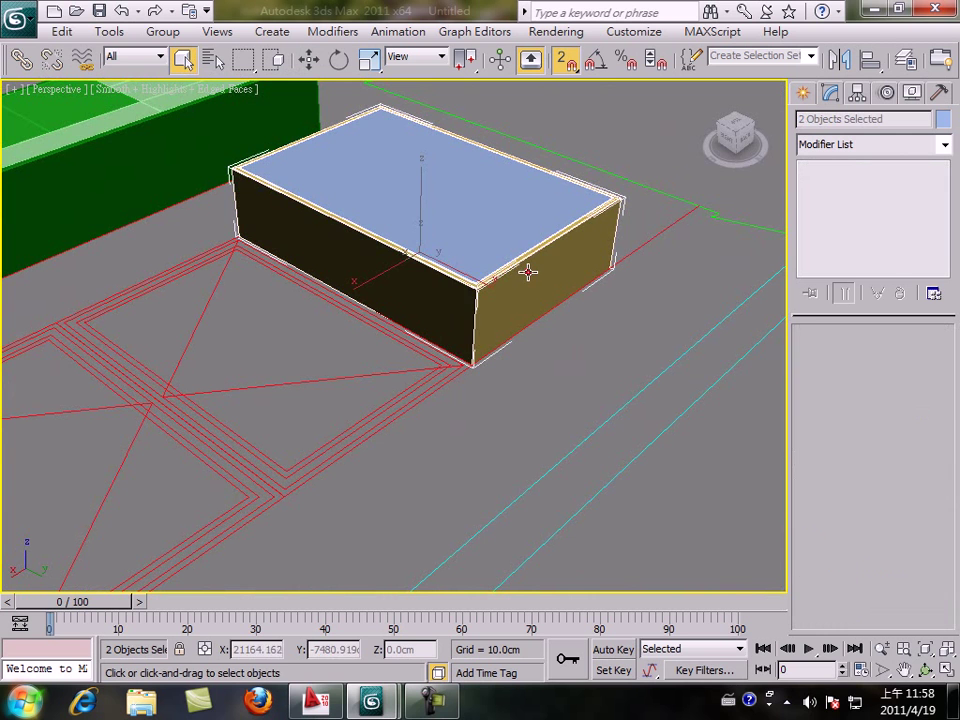
{"action": "left_click", "coordinate": [308, 59]}
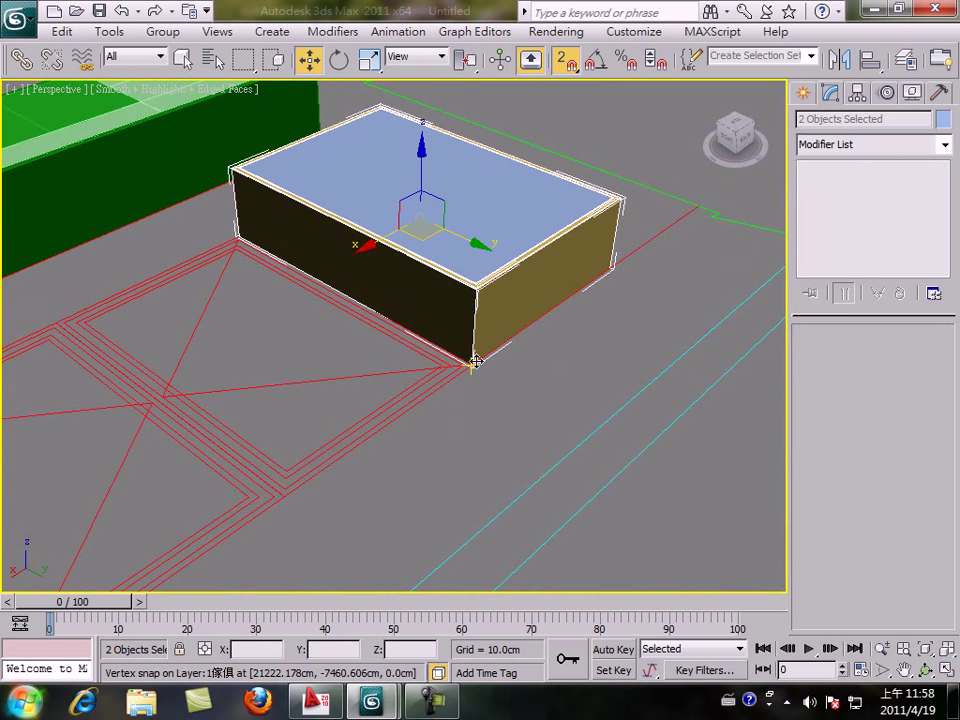
{"action": "left_click_drag", "start_coordinate": [475, 361], "coordinate": [282, 494]}
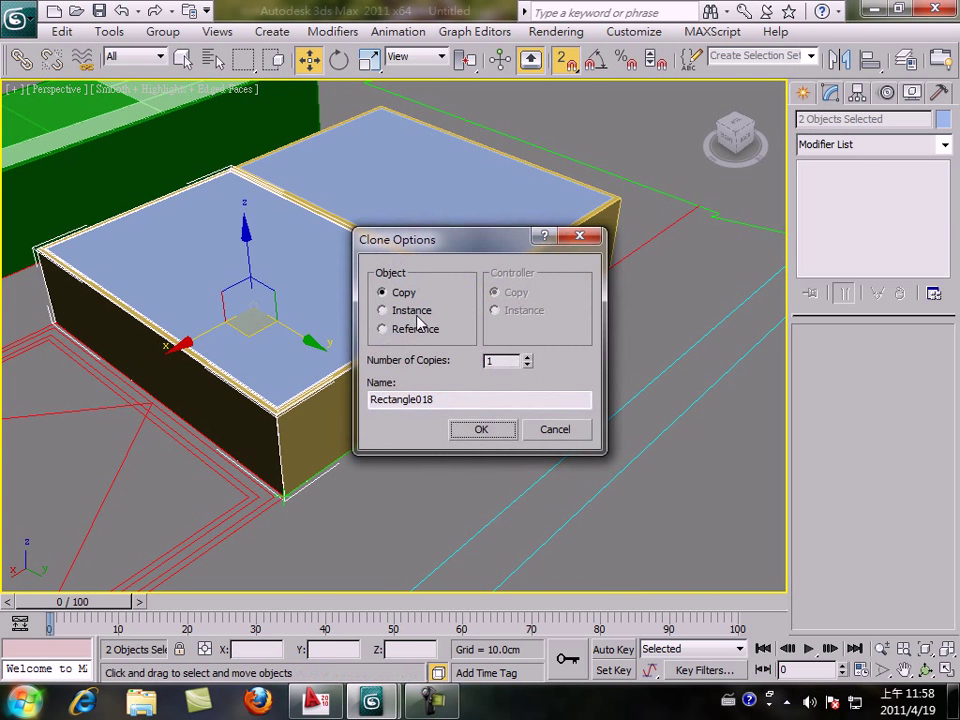
{"action": "left_click", "coordinate": [495, 433]}
- Examine the row of four upper units and the lower cabinet from several angles in the Perspective view
{"action": "mouse_move", "coordinate": [283, 448]}
{"action": "middle_mouse_down"}
{"action": "mouse_move", "coordinate": [478, 349]}
{"action": "mouse_move", "coordinate": [682, 182]}
{"action": "mouse_move", "coordinate": [678, 198]}
{"action": "middle_mouse_up"}
{"action": "scroll", "coordinate": [596, 249], "scroll_direction": "down", "scroll_amount": 4}
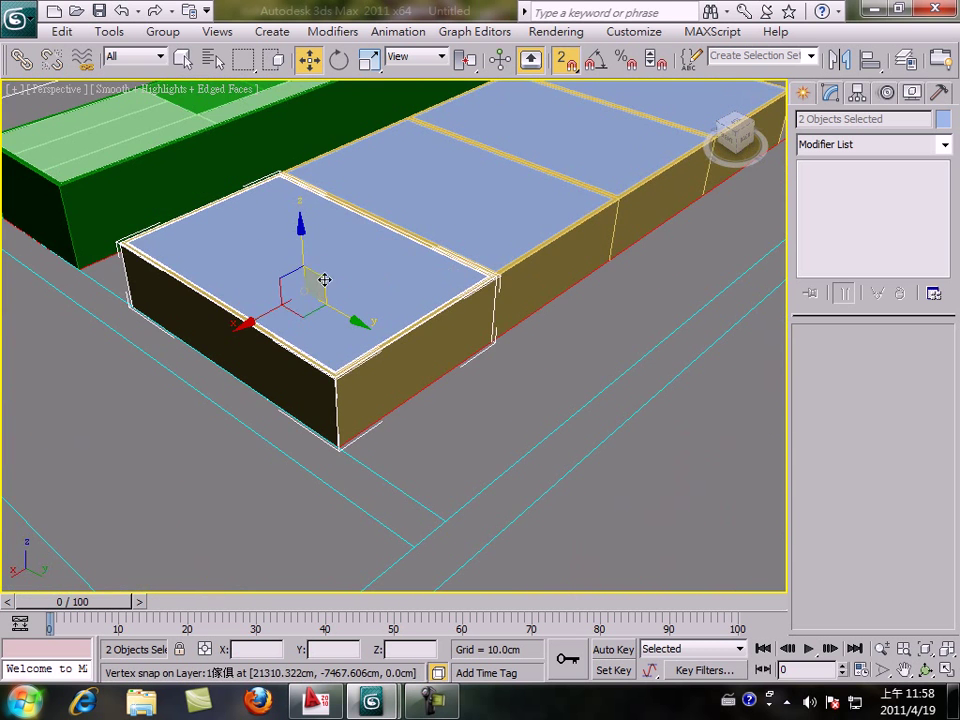
{"action": "scroll", "coordinate": [272, 364], "scroll_direction": "down", "scroll_amount": 3}
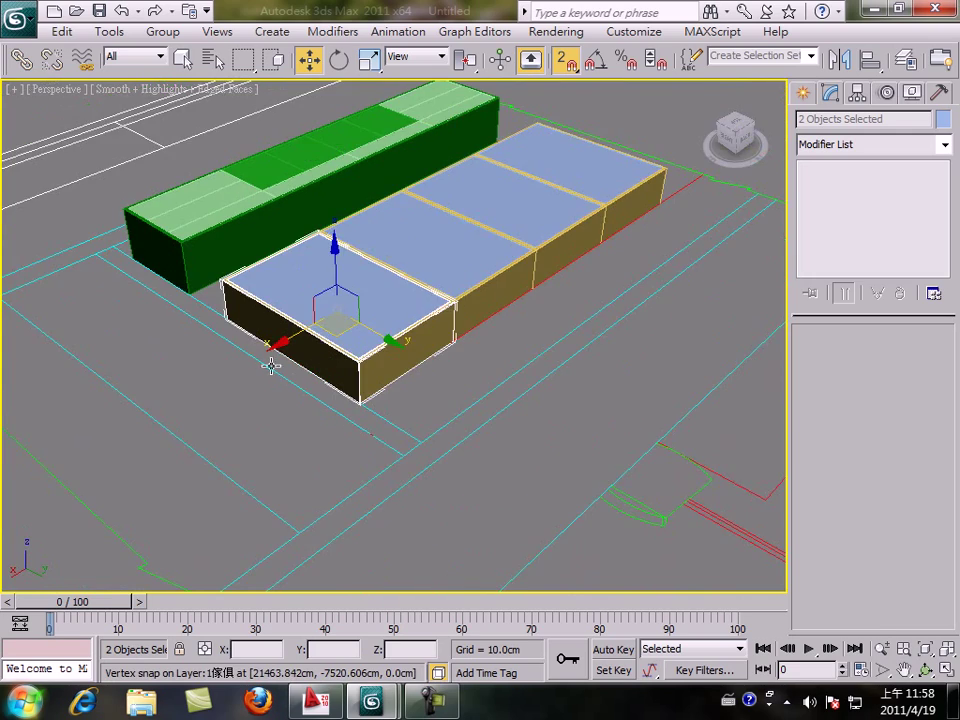
{"action": "scroll", "coordinate": [273, 368], "scroll_direction": "up", "scroll_amount": 2}
{"action": "middle_click_drag", "start_coordinate": [272, 364], "coordinate": [458, 372], "text": "alt"}
{"action": "middle_click_drag", "start_coordinate": [178, 378], "coordinate": [496, 343]}
{"action": "middle_click_drag", "start_coordinate": [424, 352], "coordinate": [446, 425], "text": "alt"}
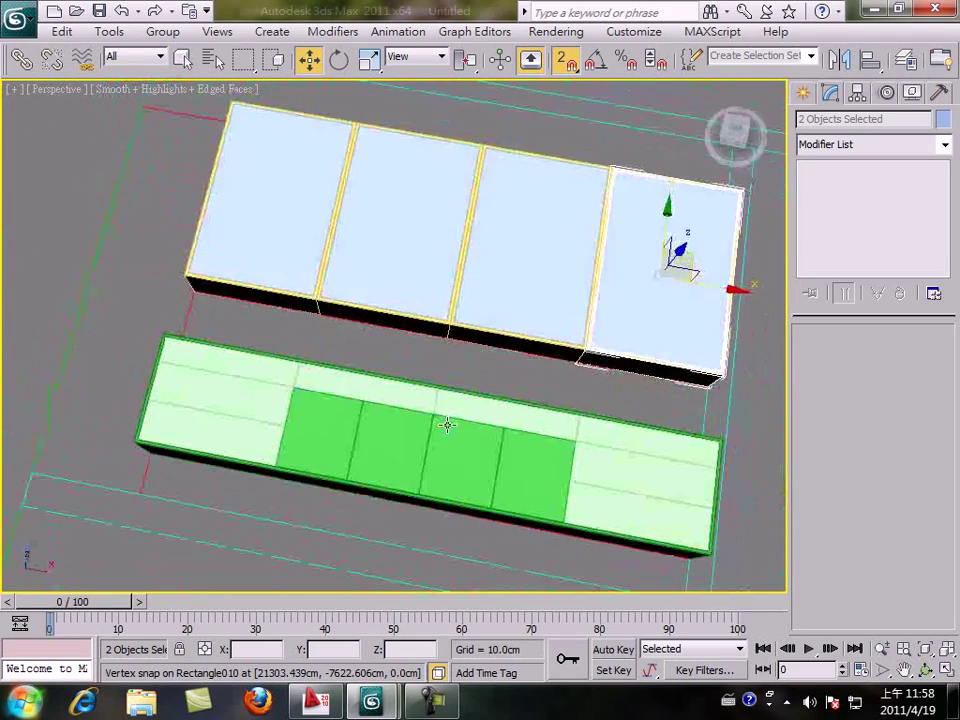
- Measure the gap from the floor line to the lower cabinet's bottom corner in the Top view with a Tape helper, and delete the tape
{"action": "key", "text": "alt+w"}
{"action": "middle_click_drag", "start_coordinate": [296, 258], "coordinate": [218, 35]}
{"action": "scroll", "coordinate": [155, 130], "scroll_direction": "up", "scroll_amount": 3}
{"action": "middle_click_drag", "start_coordinate": [160, 127], "coordinate": [6, 308]}
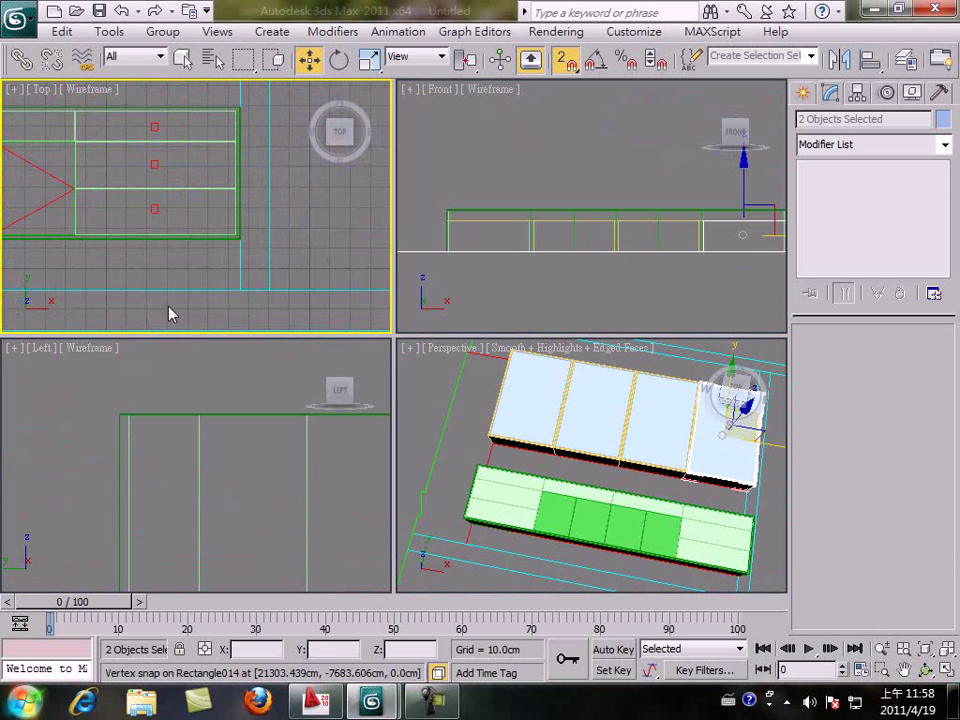
{"action": "left_click", "coordinate": [802, 92]}
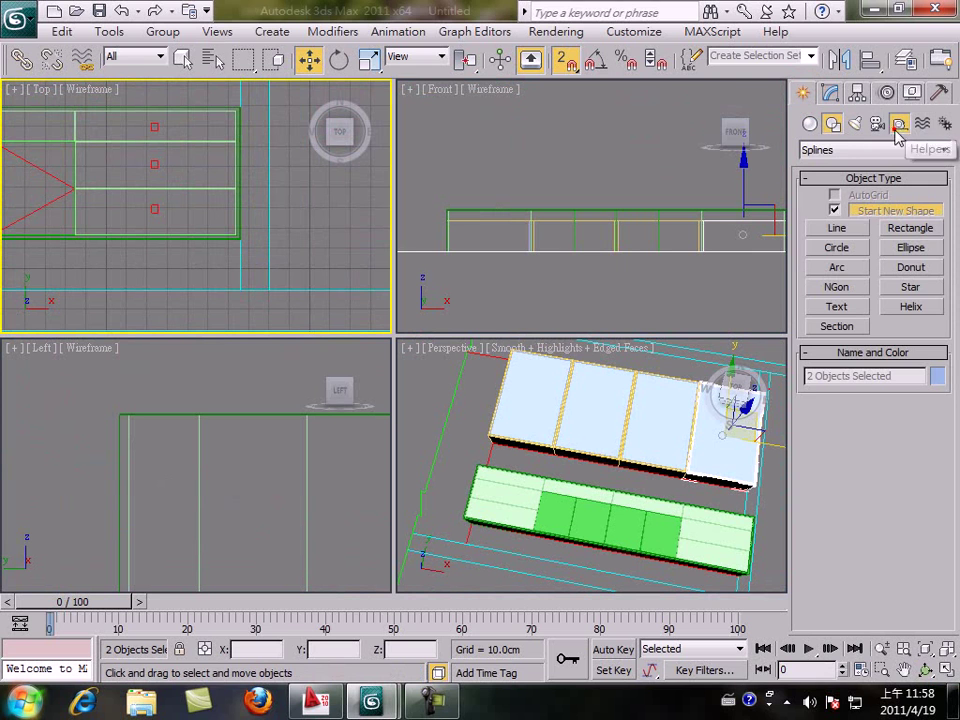
{"action": "left_click", "coordinate": [899, 123]}
{"action": "left_click", "coordinate": [897, 272]}
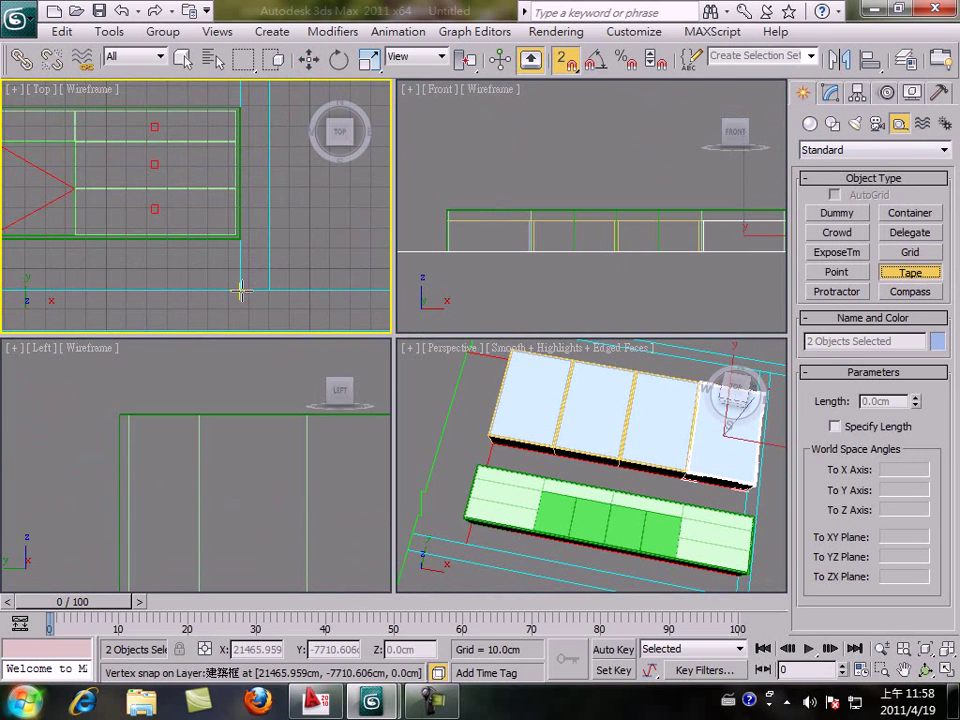
{"action": "left_click_drag", "start_coordinate": [240, 290], "coordinate": [242, 243]}
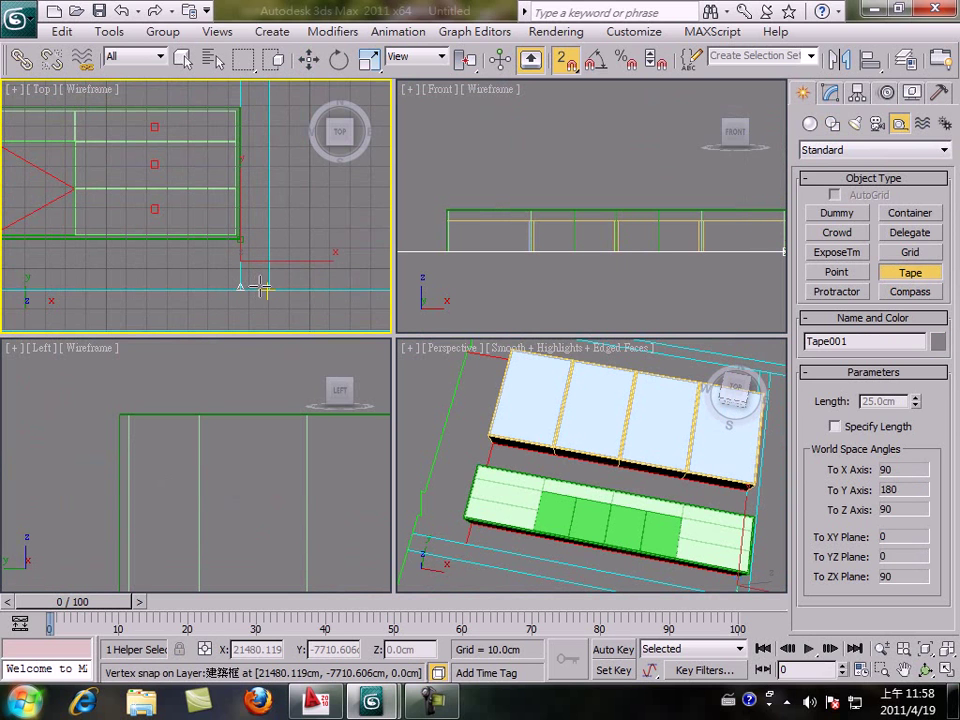
{"action": "key", "text": "Delete"}
- Select all the lower and upper cabinet objects in the Front view and group them as "kit box"
{"action": "middle_click_drag", "start_coordinate": [611, 418], "coordinate": [603, 423]}
{"action": "left_click", "coordinate": [947, 675]}
{"action": "middle_click_drag", "start_coordinate": [461, 369], "coordinate": [345, 272]}
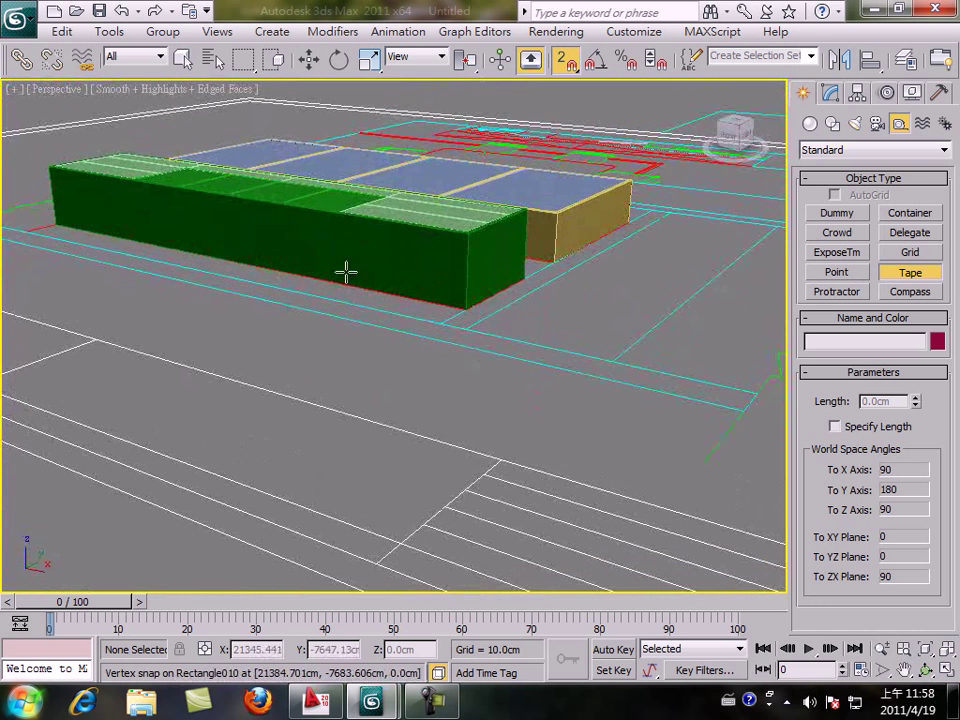
{"action": "key", "text": "f"}
{"action": "scroll", "coordinate": [381, 292], "scroll_direction": "down", "scroll_amount": 8}
{"action": "scroll", "coordinate": [399, 289], "scroll_direction": "up", "scroll_amount": 5}
{"action": "scroll", "coordinate": [357, 350], "scroll_direction": "up", "scroll_amount": 7}
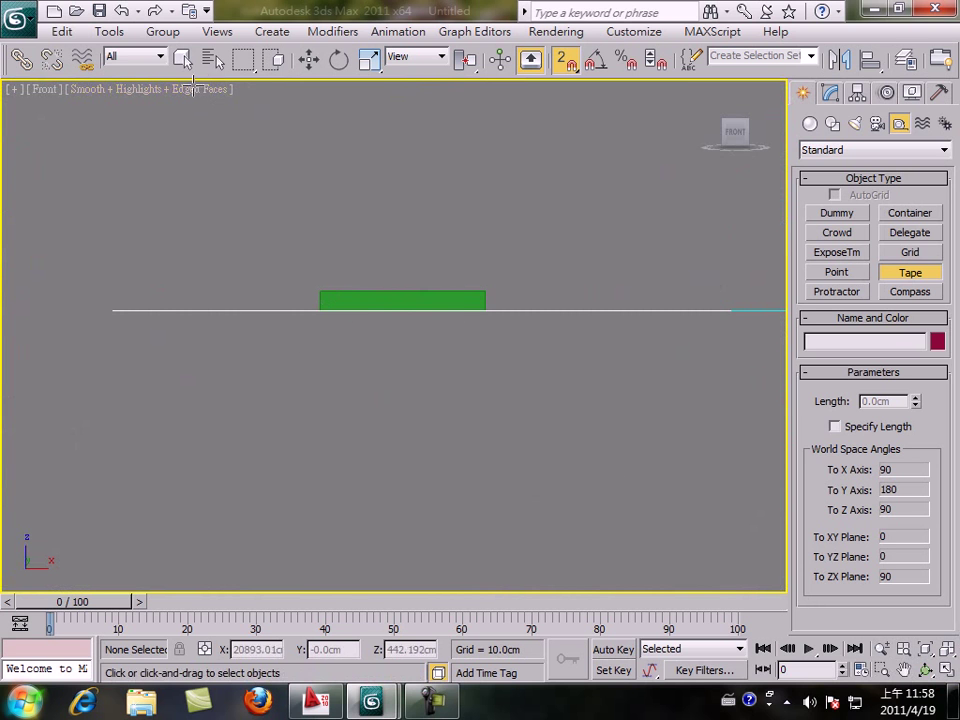
{"action": "left_click", "coordinate": [182, 59]}
{"action": "left_click_drag", "start_coordinate": [291, 276], "coordinate": [500, 309]}
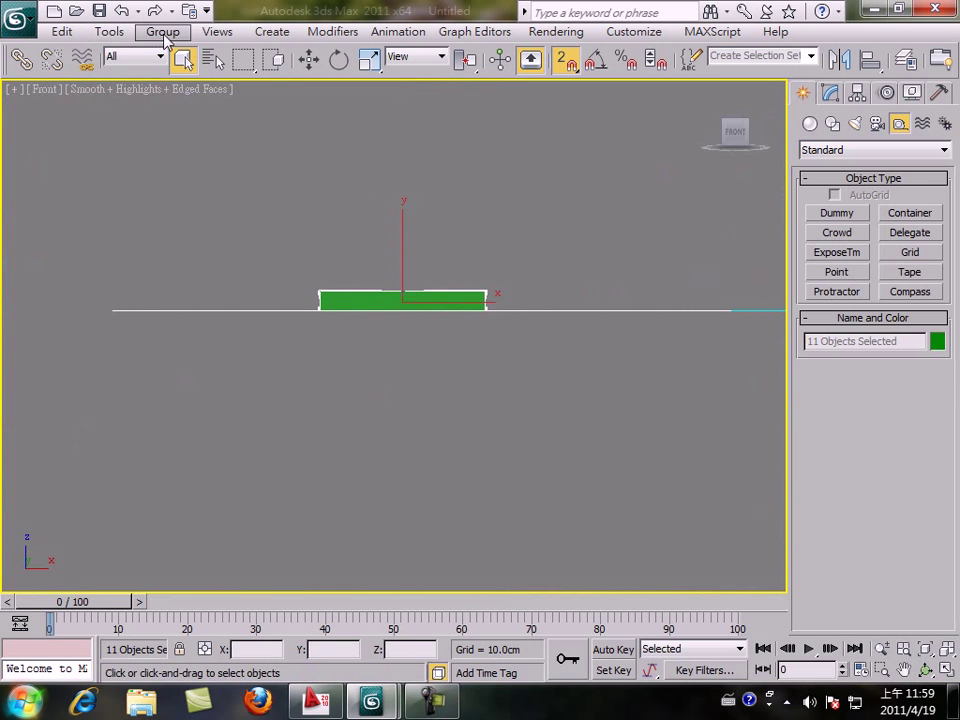
{"action": "left_click", "coordinate": [163, 33]}
{"action": "left_click", "coordinate": [180, 56]}
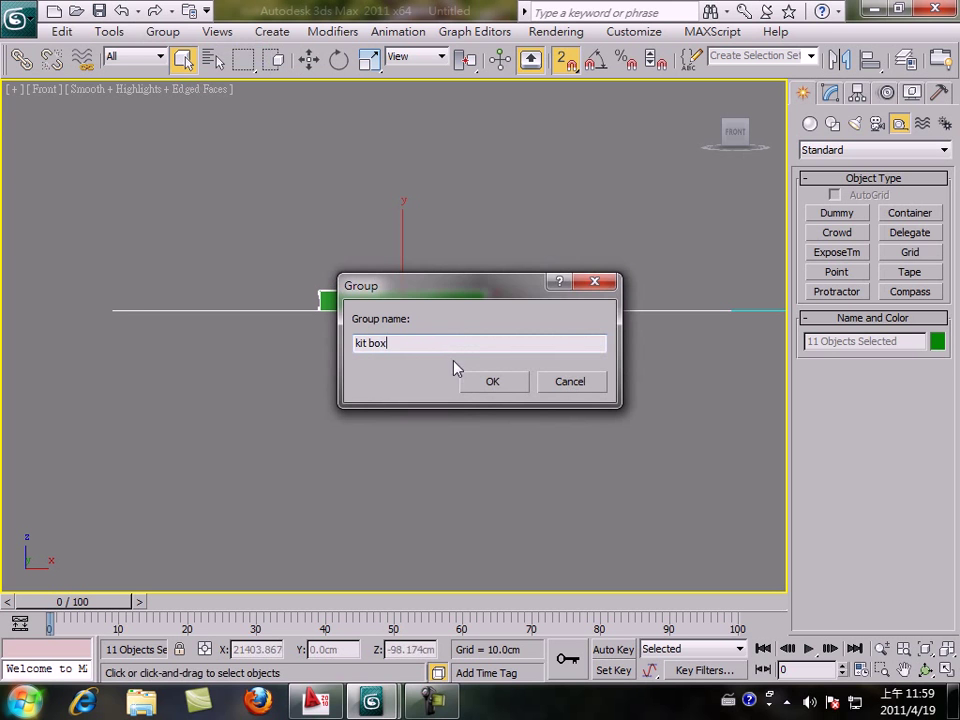
{"action": "left_click", "coordinate": [494, 383]}
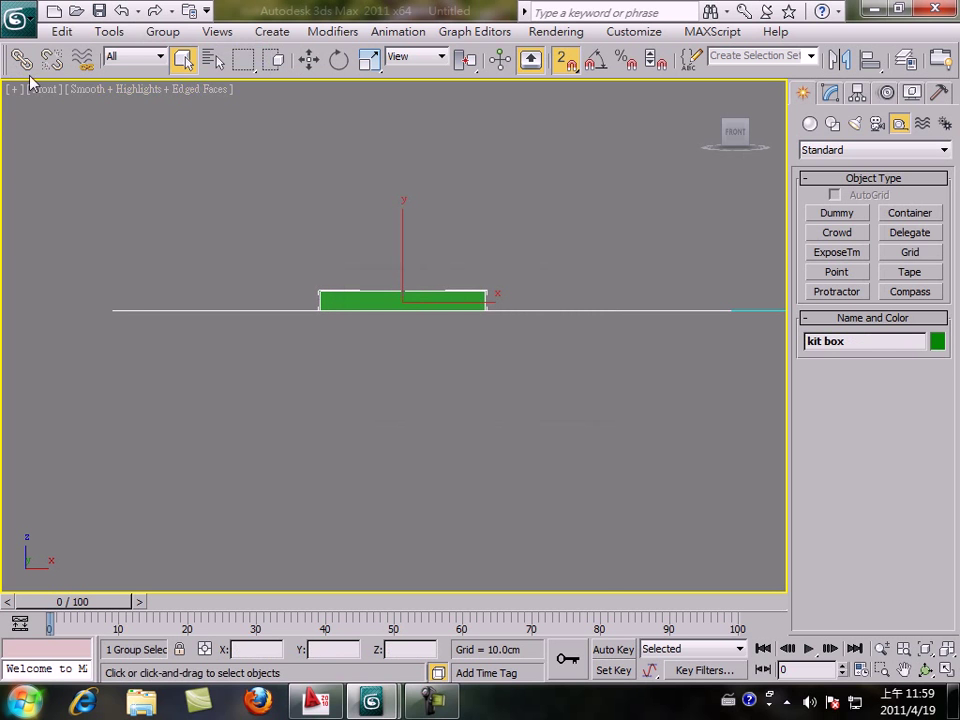
{"action": "left_click", "coordinate": [16, 15]}
{"action": "left_click", "coordinate": [37, 222]}
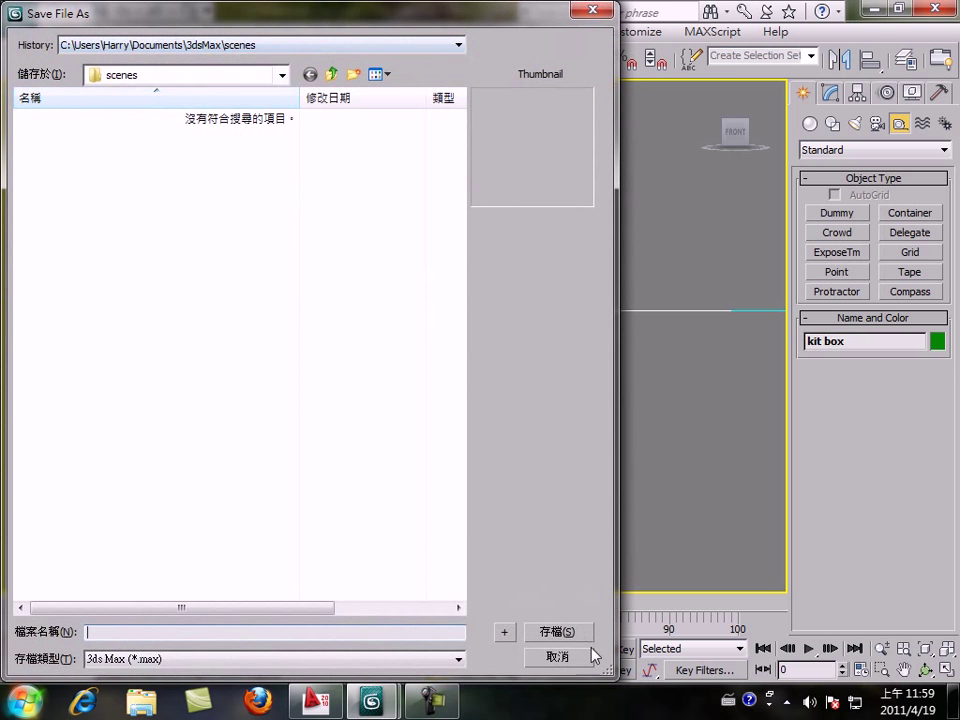
{"action": "left_click", "coordinate": [590, 655]}
- Save only the selected kit box group as a new scene file named "kit box" in the desktop's work folder
{"action": "left_click", "coordinate": [18, 15]}
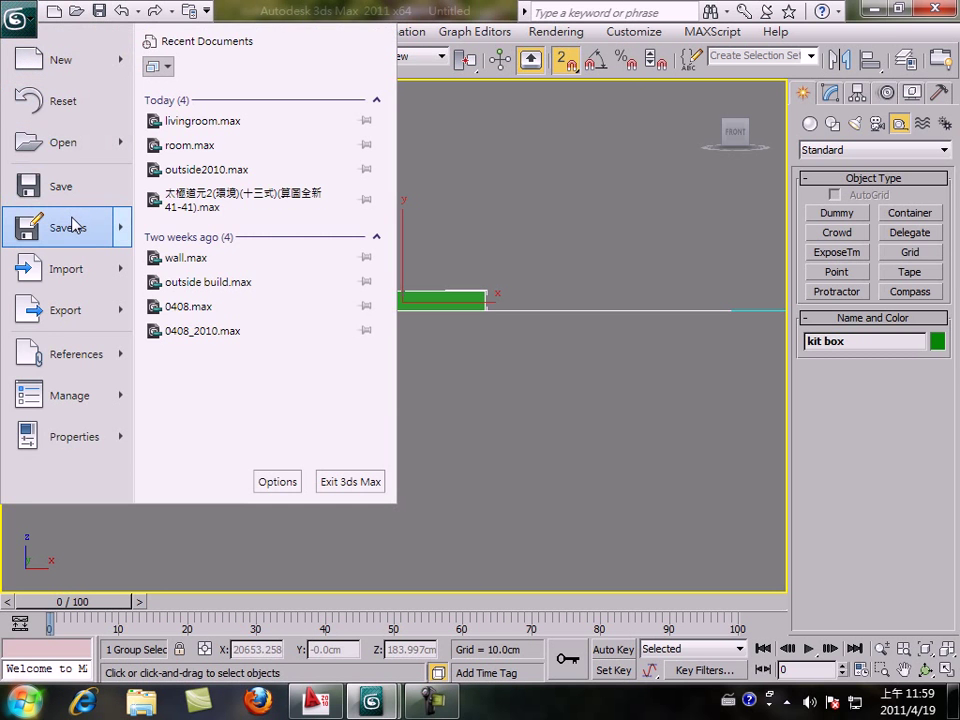
{"action": "mouse_move", "coordinate": [72, 225]}
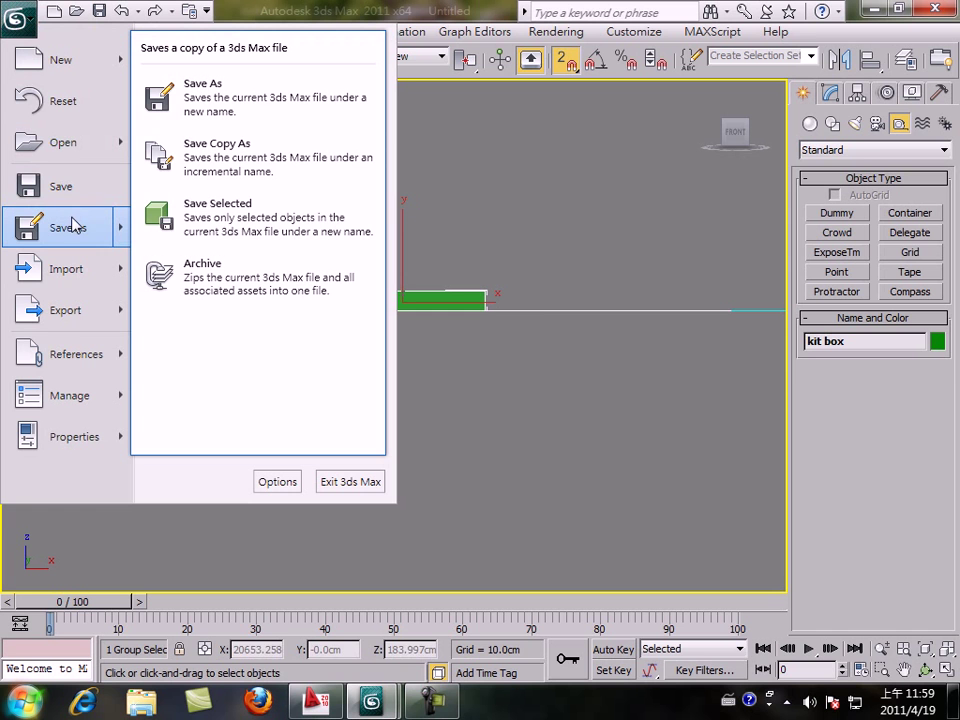
{"action": "left_click", "coordinate": [214, 222]}
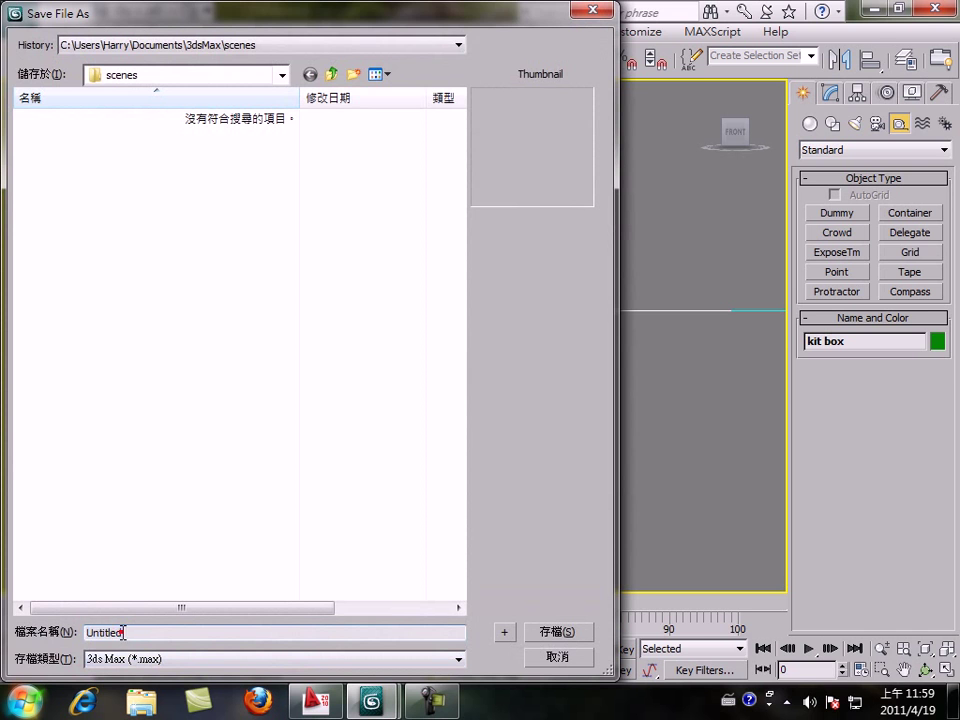
{"action": "left_click", "coordinate": [162, 44]}
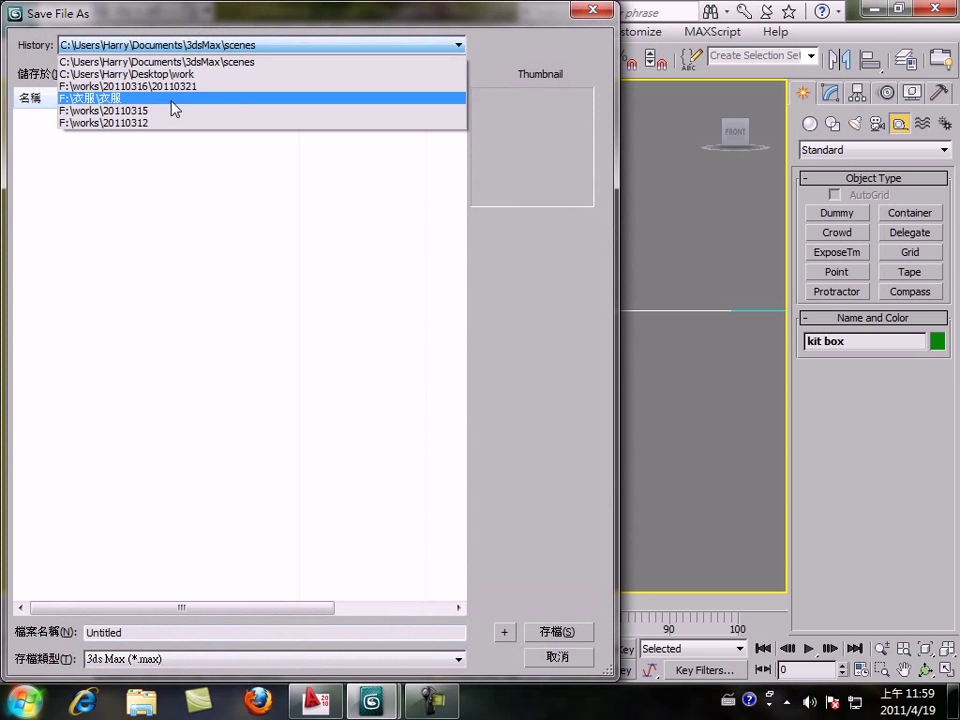
{"action": "left_click", "coordinate": [185, 77]}
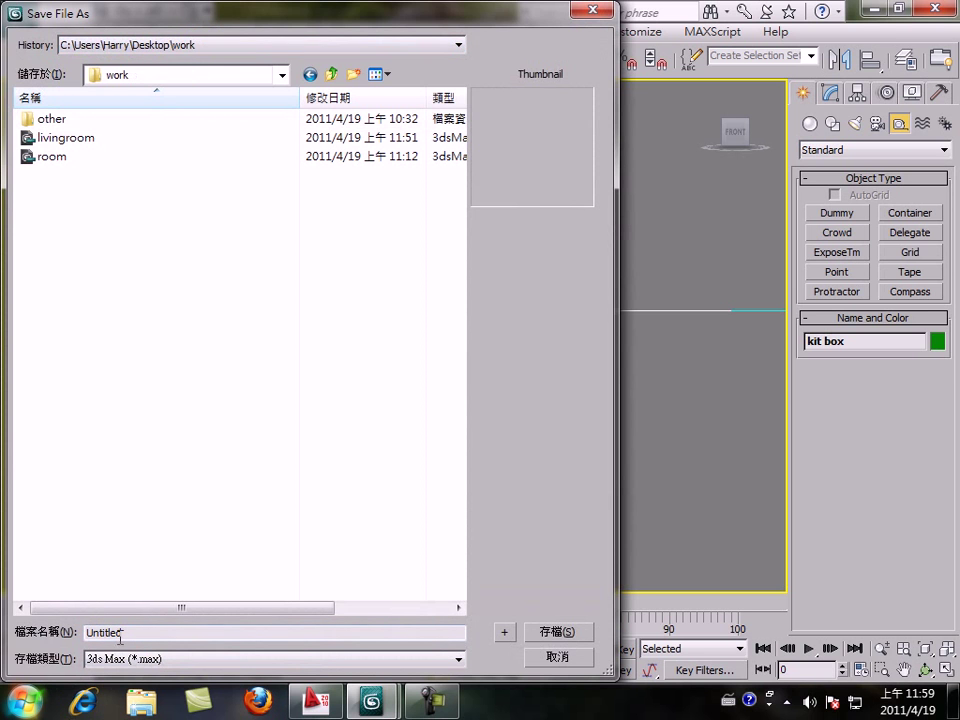
{"action": "left_click", "coordinate": [129, 636]}
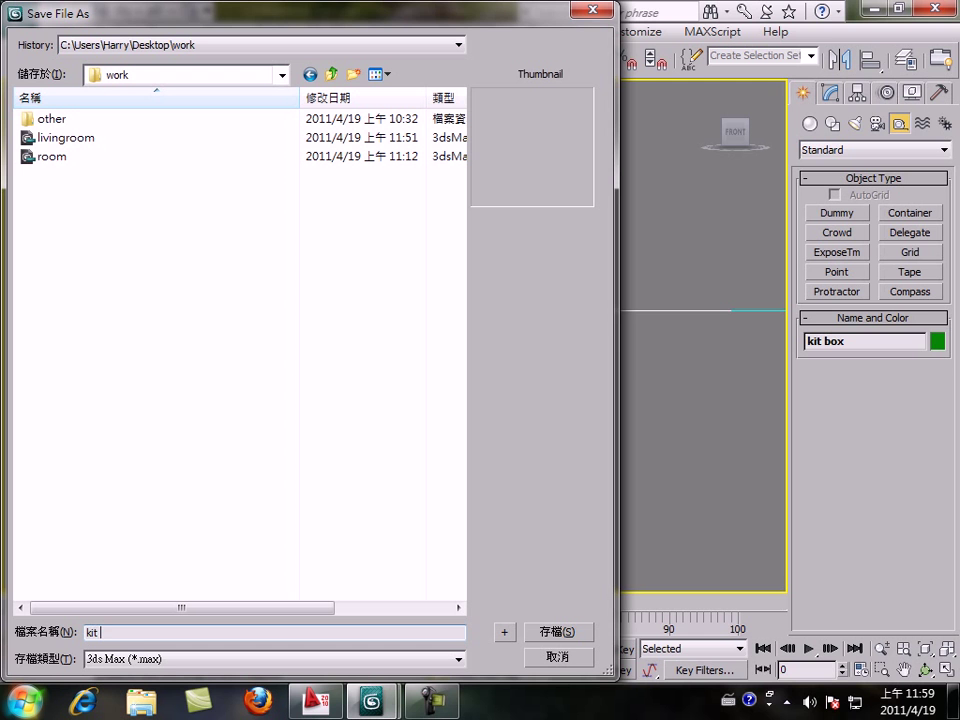
{"action": "left_click", "coordinate": [558, 633]}
- Switch to the livingroom.max scene and merge the kit box group into it from kit box.max in the desktop's work folder
{"action": "mouse_move", "coordinate": [371, 700]}
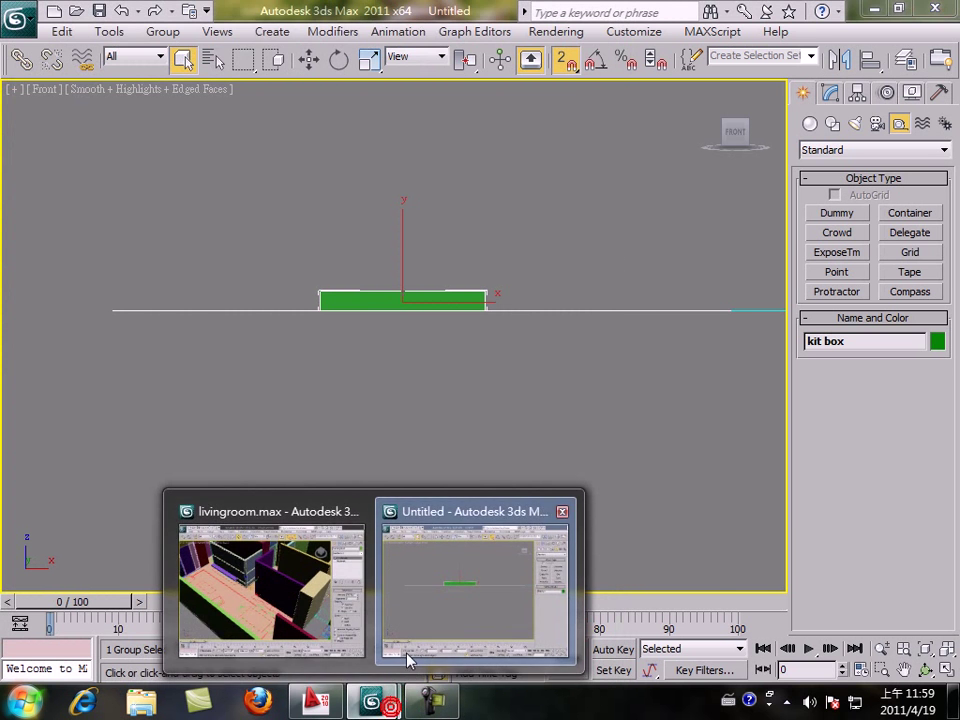
{"action": "left_click", "coordinate": [338, 612]}
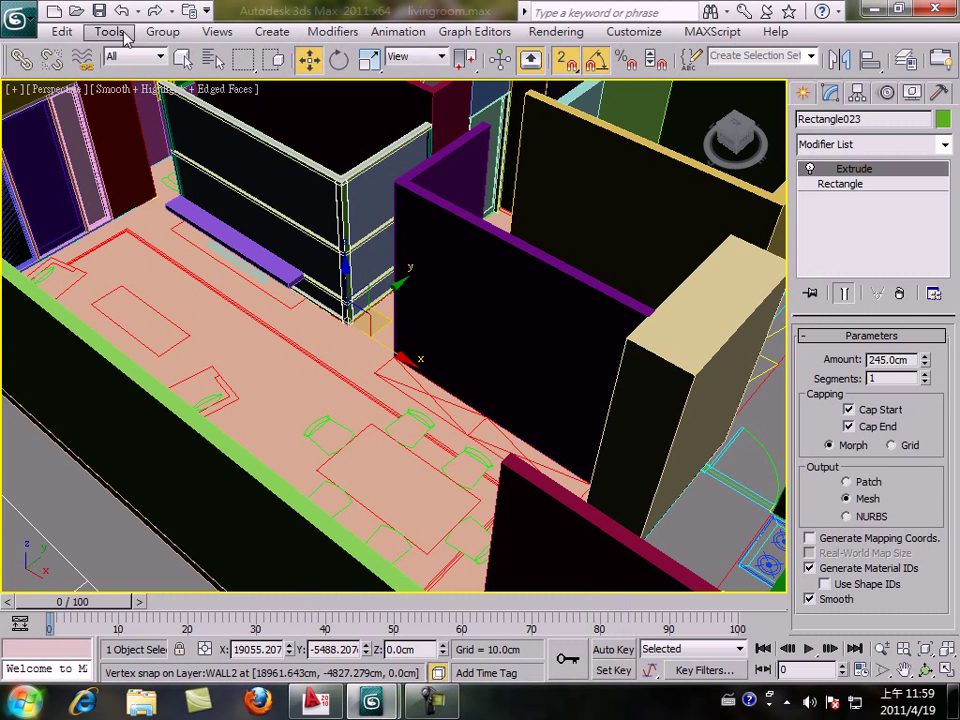
{"action": "left_click", "coordinate": [18, 18]}
{"action": "mouse_move", "coordinate": [32, 272]}
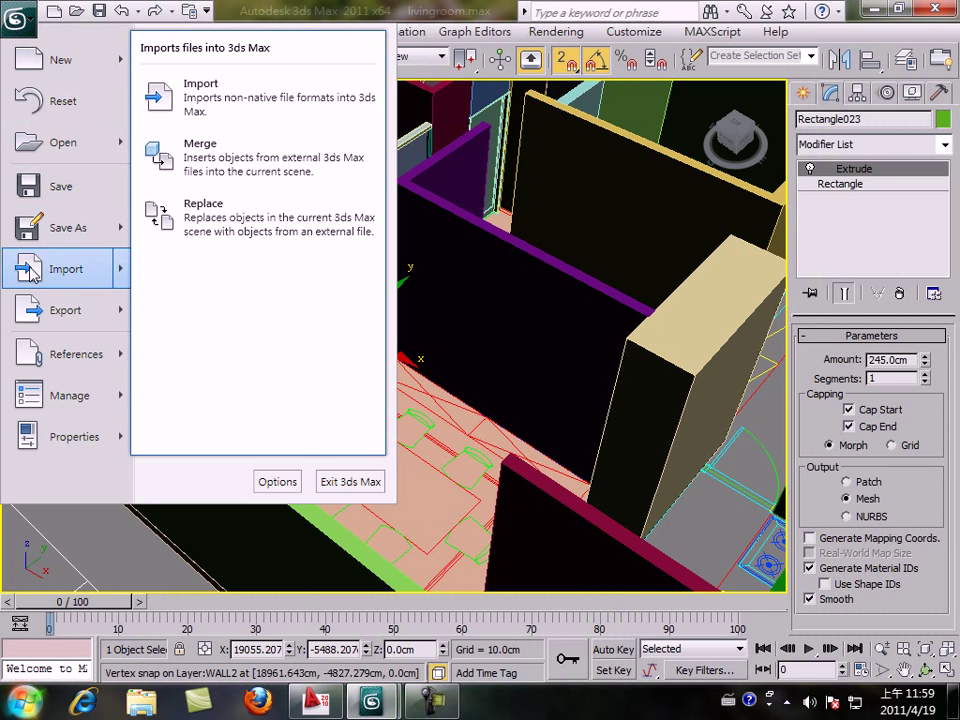
{"action": "left_click", "coordinate": [236, 170]}
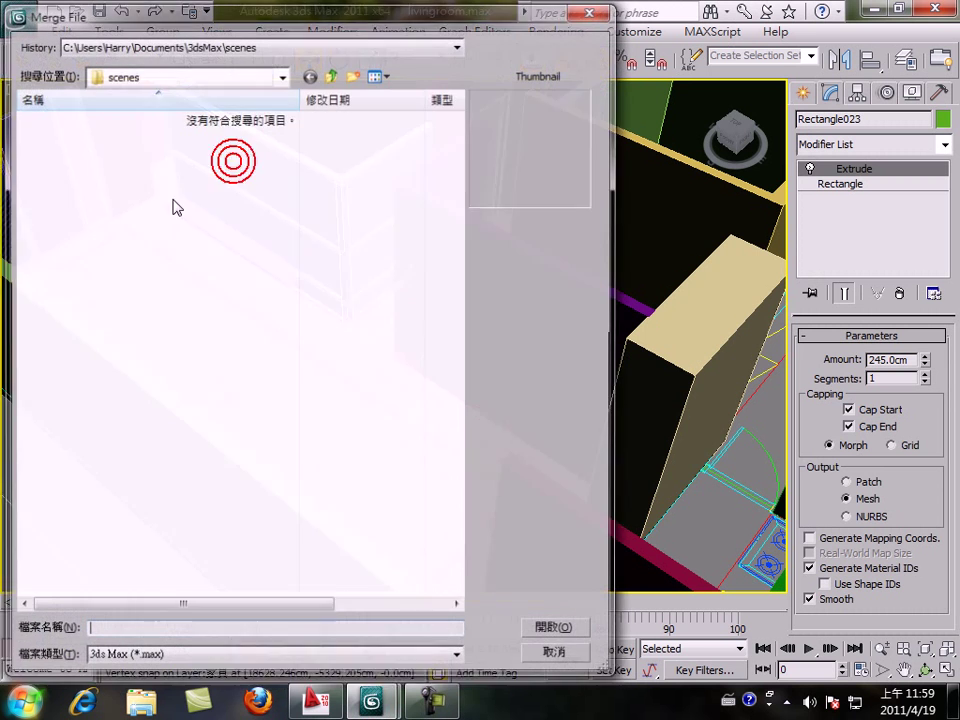
{"action": "left_click", "coordinate": [146, 78]}
{"action": "scroll", "coordinate": [146, 90], "scroll_direction": "up", "scroll_amount": 1}
{"action": "left_click", "coordinate": [141, 93]}
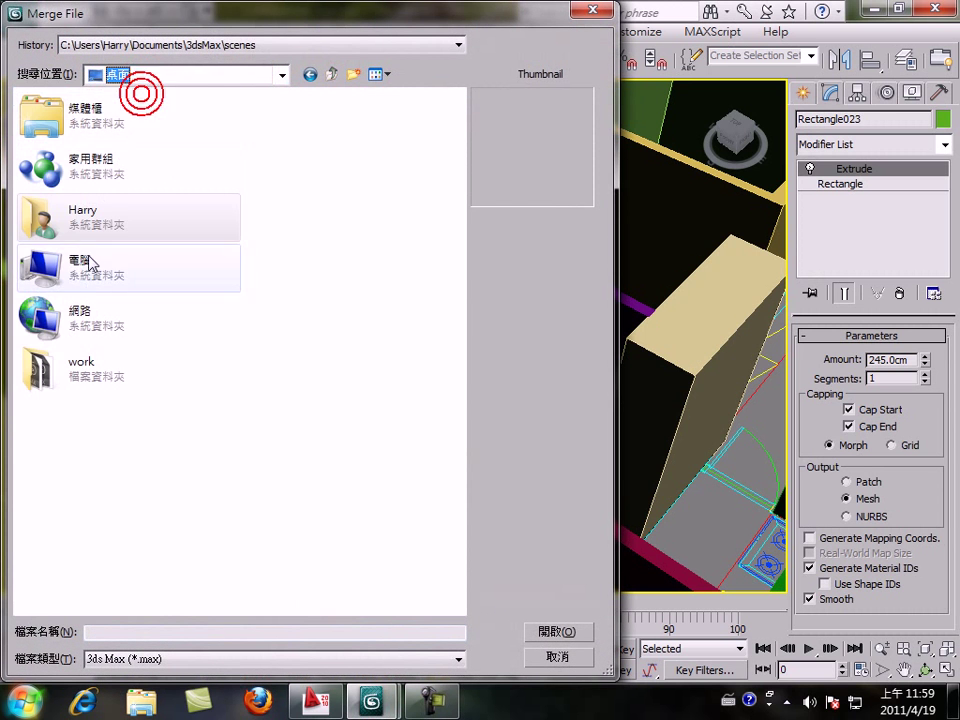
{"action": "double_click", "coordinate": [80, 363]}
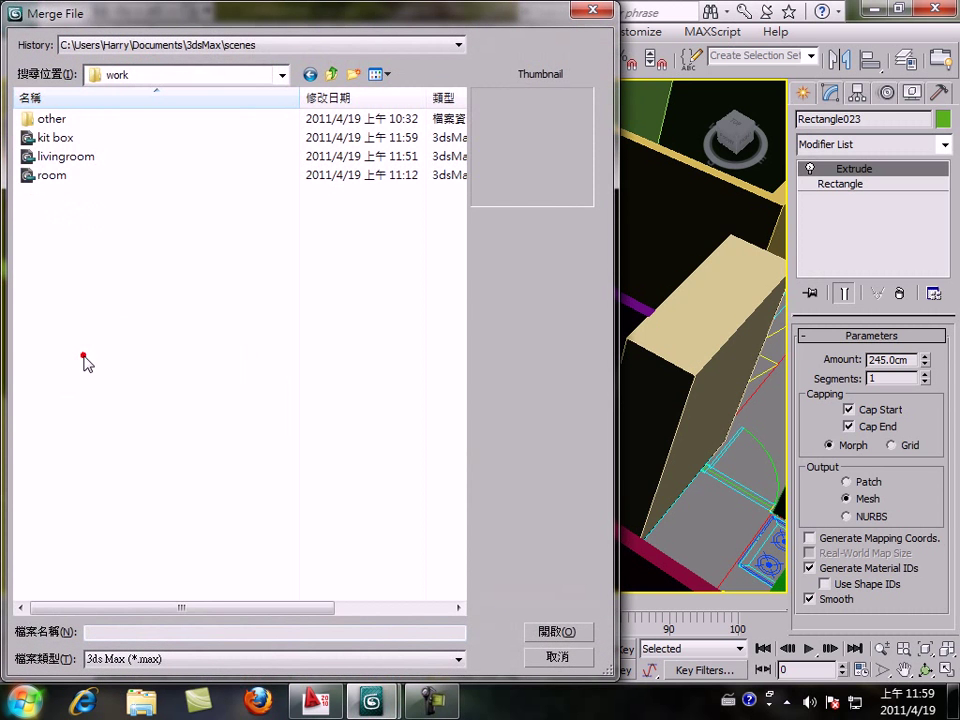
{"action": "left_click", "coordinate": [56, 138]}
{"action": "left_click", "coordinate": [558, 632]}
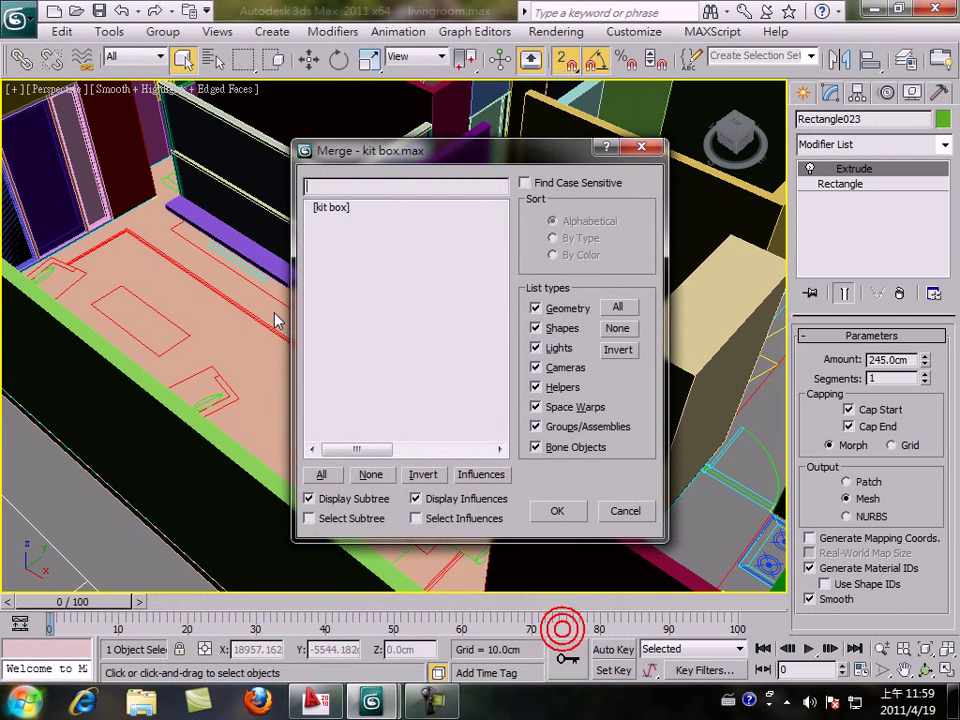
{"action": "left_click", "coordinate": [328, 209]}
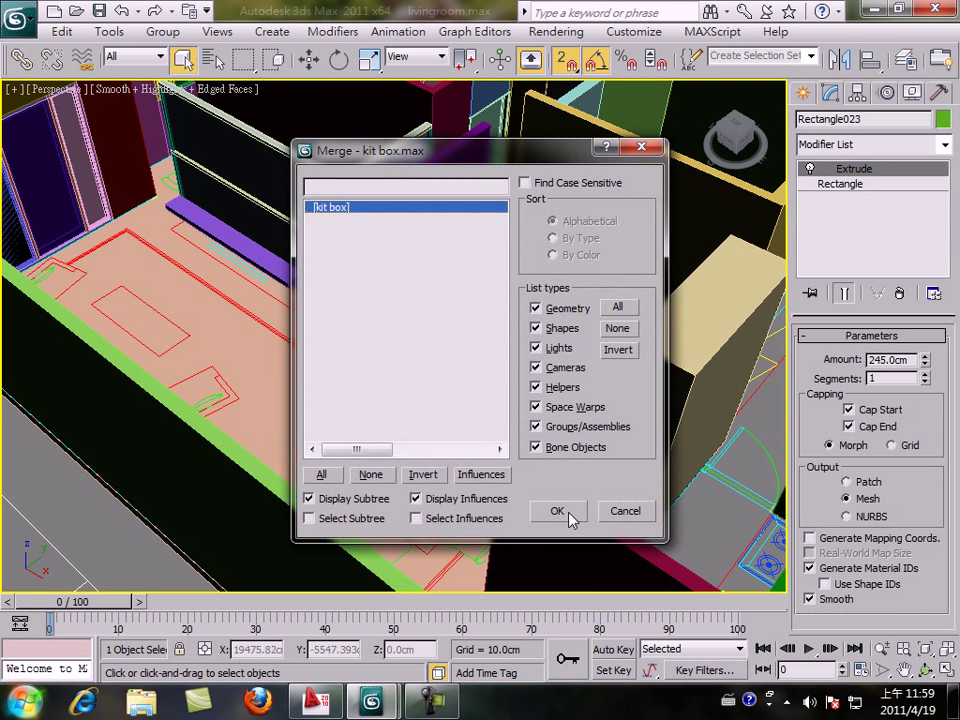
{"action": "left_click", "coordinate": [558, 511]}
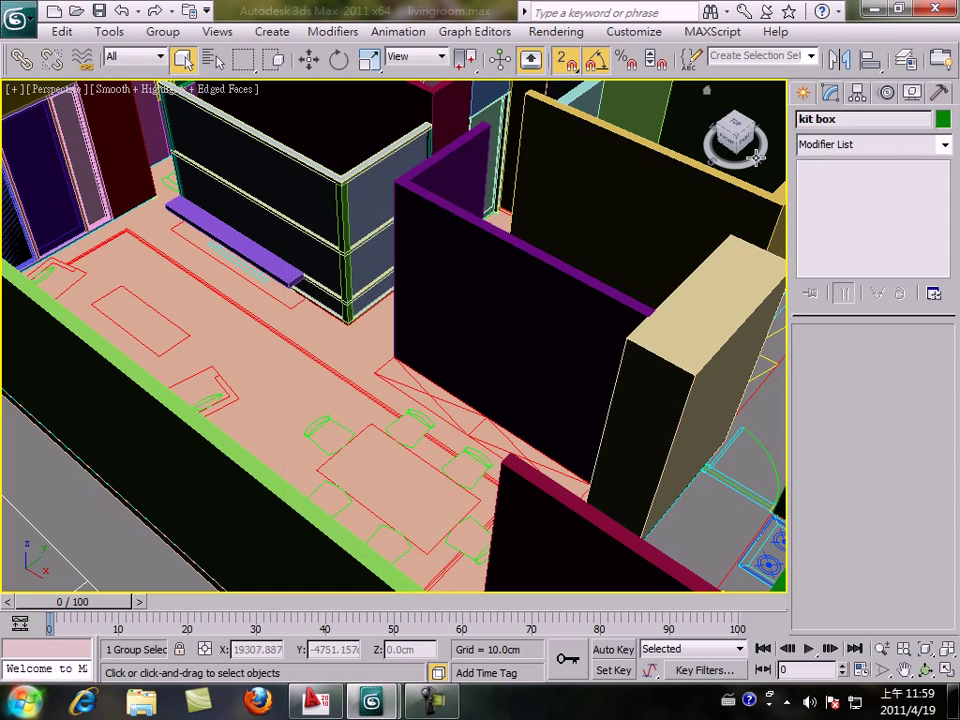
- Align the kit box group to the purple wall in X, Y and Z position, center to center
{"action": "left_click", "coordinate": [870, 59]}
{"action": "left_click", "coordinate": [521, 250]}
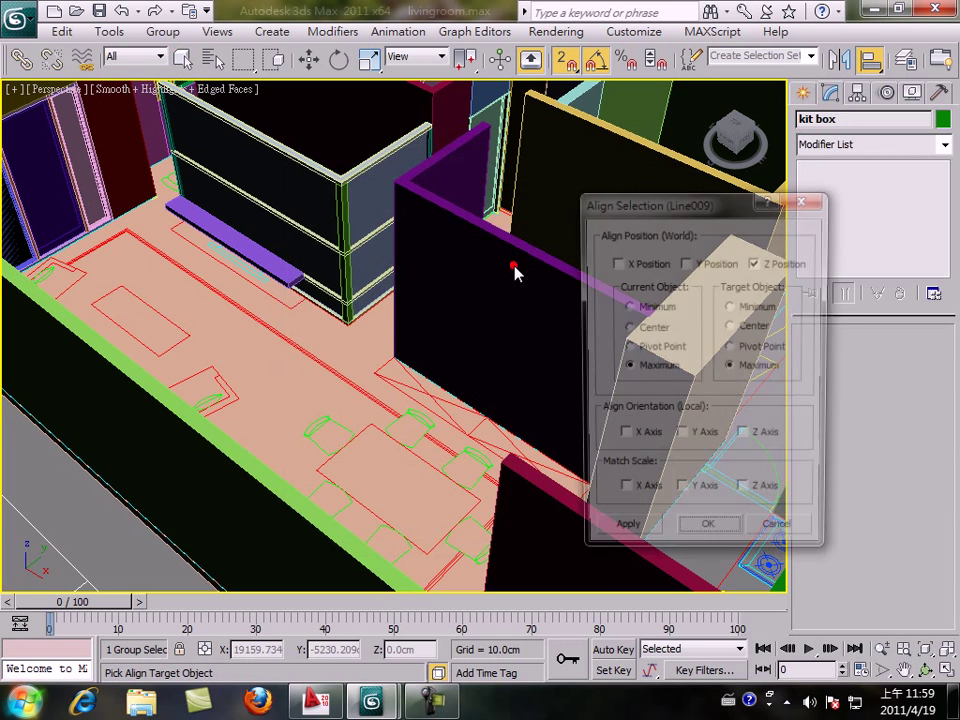
{"action": "left_click", "coordinate": [685, 262]}
{"action": "left_click", "coordinate": [610, 262]}
{"action": "left_click", "coordinate": [649, 327]}
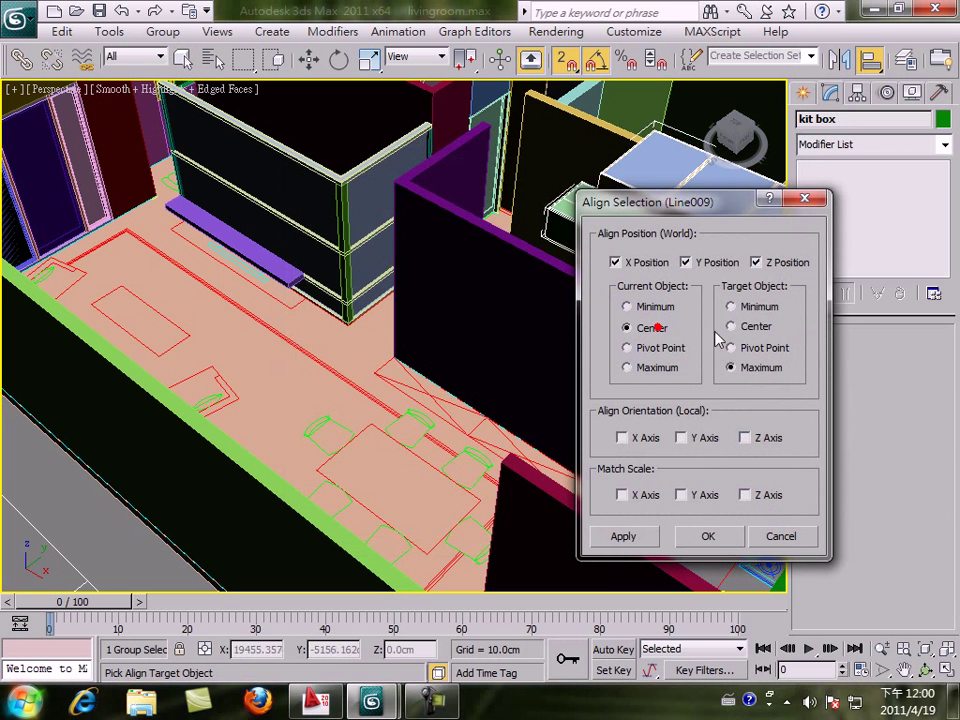
{"action": "left_click", "coordinate": [733, 327]}
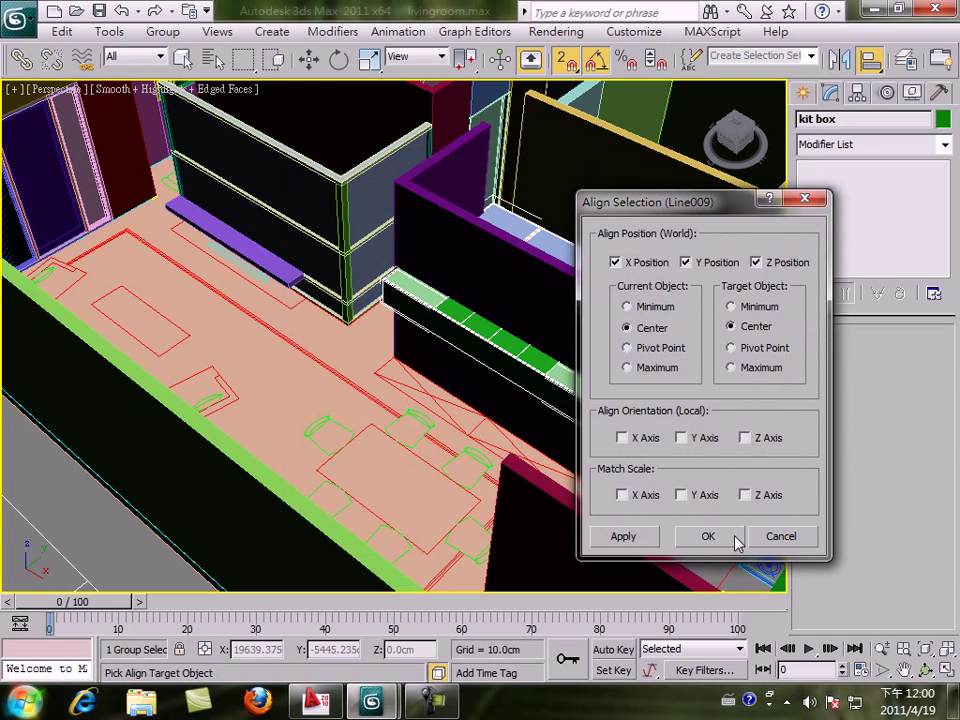
{"action": "left_click", "coordinate": [708, 537]}
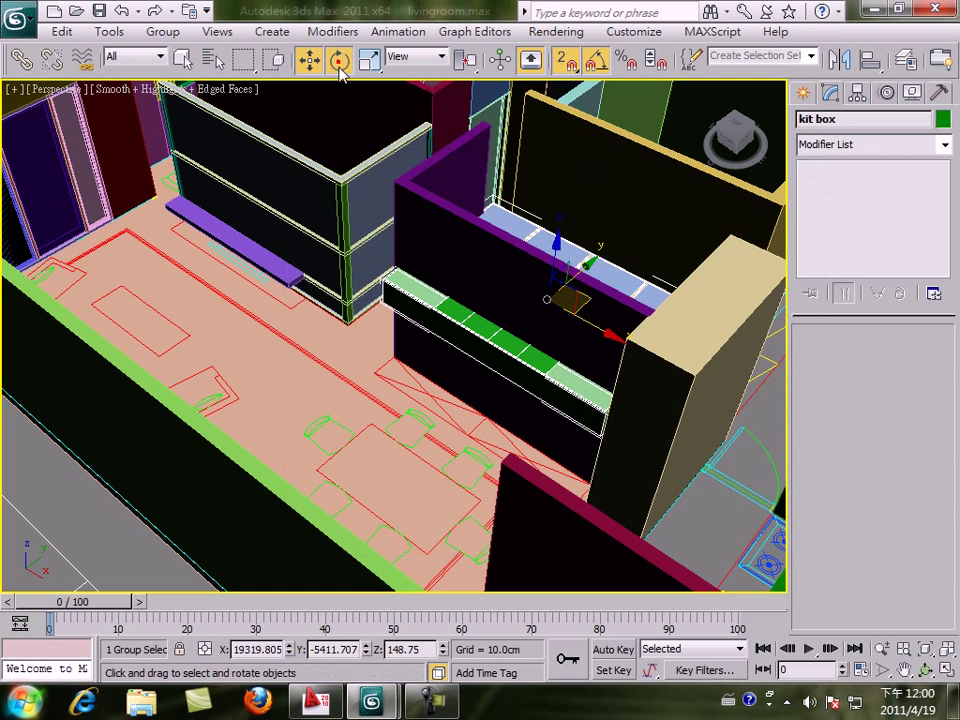
- Rotate the kit box group about its X axis so that the cabinets stand upright along the purple wall
{"action": "left_click", "coordinate": [340, 62]}
{"action": "left_click_drag", "start_coordinate": [525, 279], "coordinate": [528, 293]}
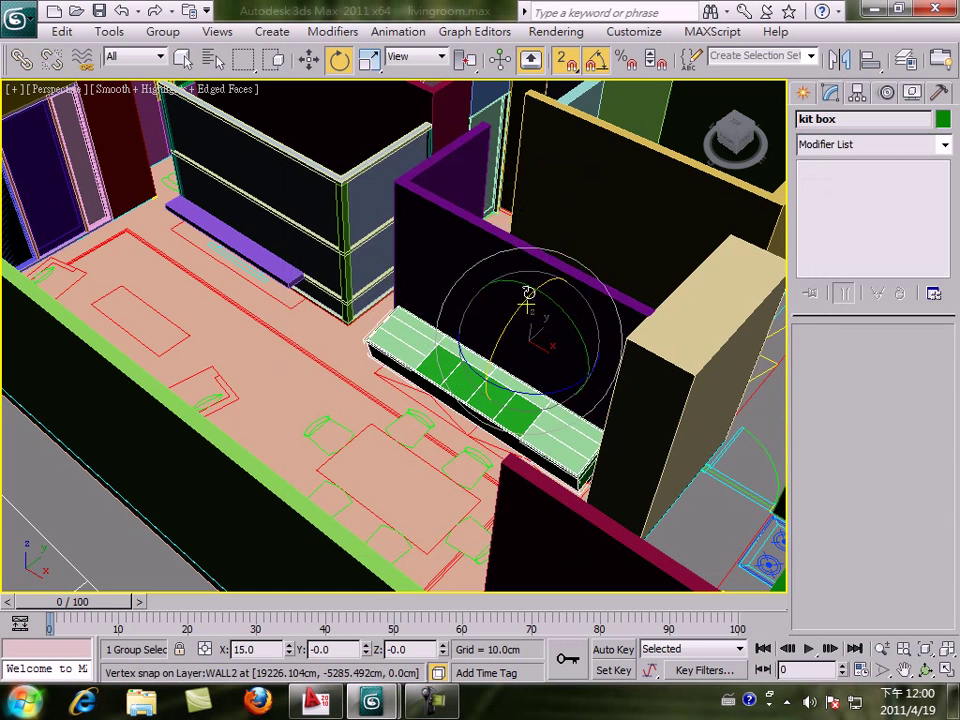
{"action": "key", "text": "ctrl+z"}
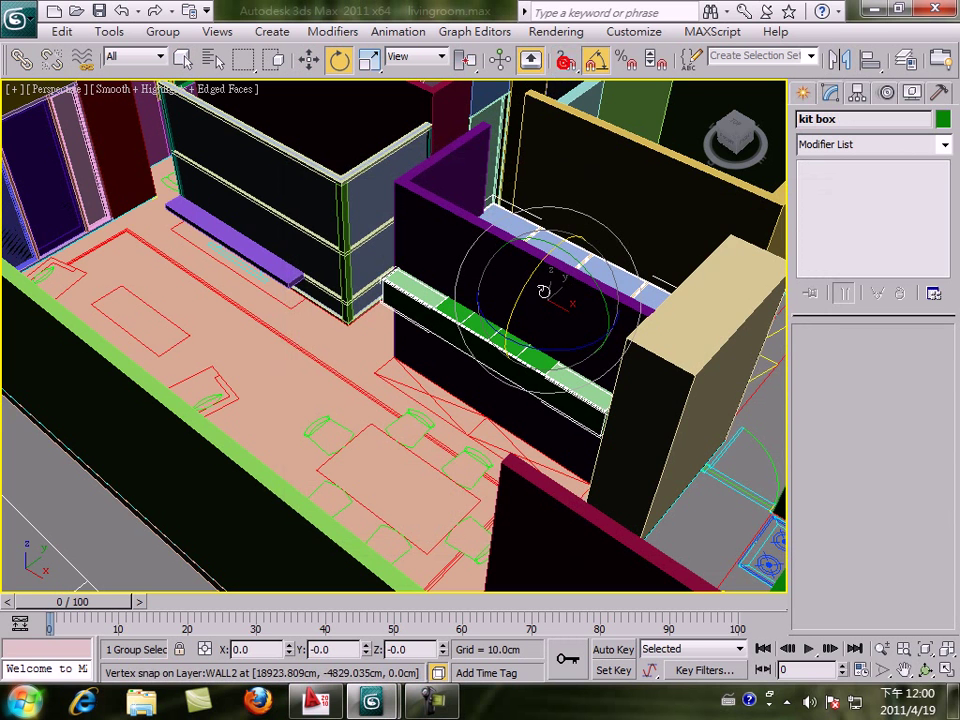
{"action": "left_click_drag", "start_coordinate": [516, 294], "coordinate": [503, 379]}
{"action": "key", "text": "w"}
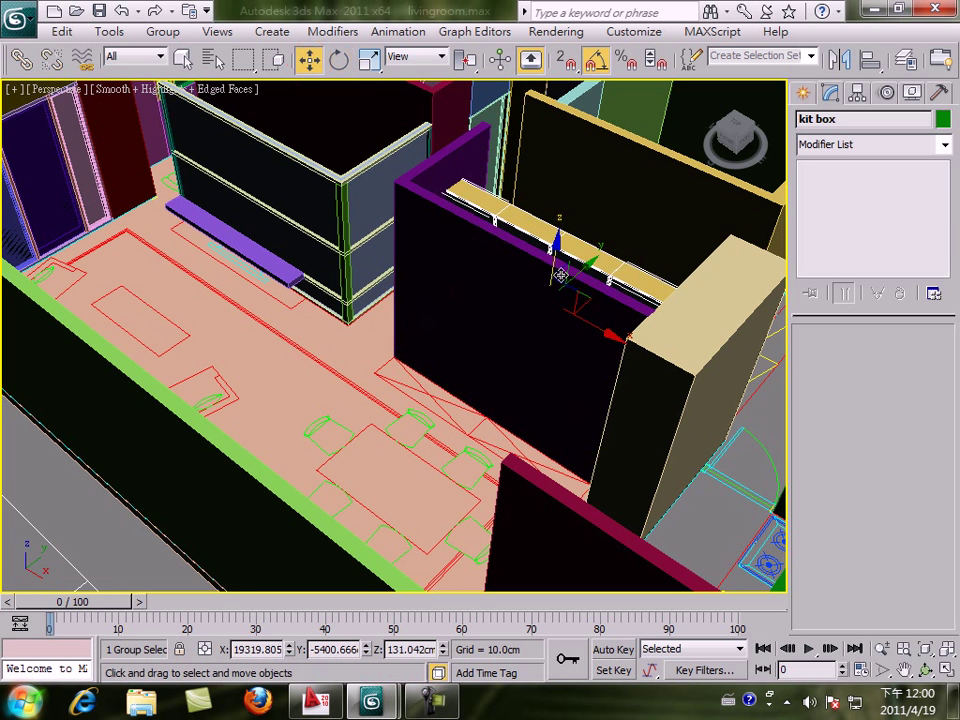
- Move the kit box group in front of the purple wall and, with 3D vertex snap, place its lower back corner on the wall's bottom corner
{"action": "left_click_drag", "start_coordinate": [578, 268], "coordinate": [515, 327]}
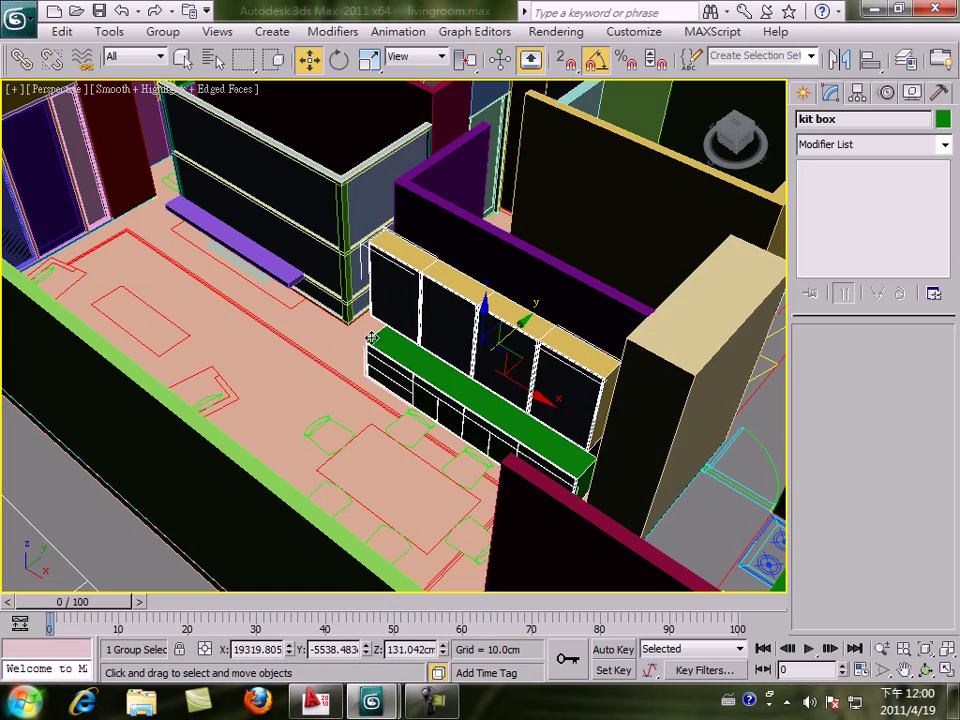
{"action": "middle_click_drag", "start_coordinate": [367, 344], "coordinate": [506, 226], "text": "alt"}
{"action": "scroll", "coordinate": [540, 298], "scroll_direction": "up", "scroll_amount": 5}
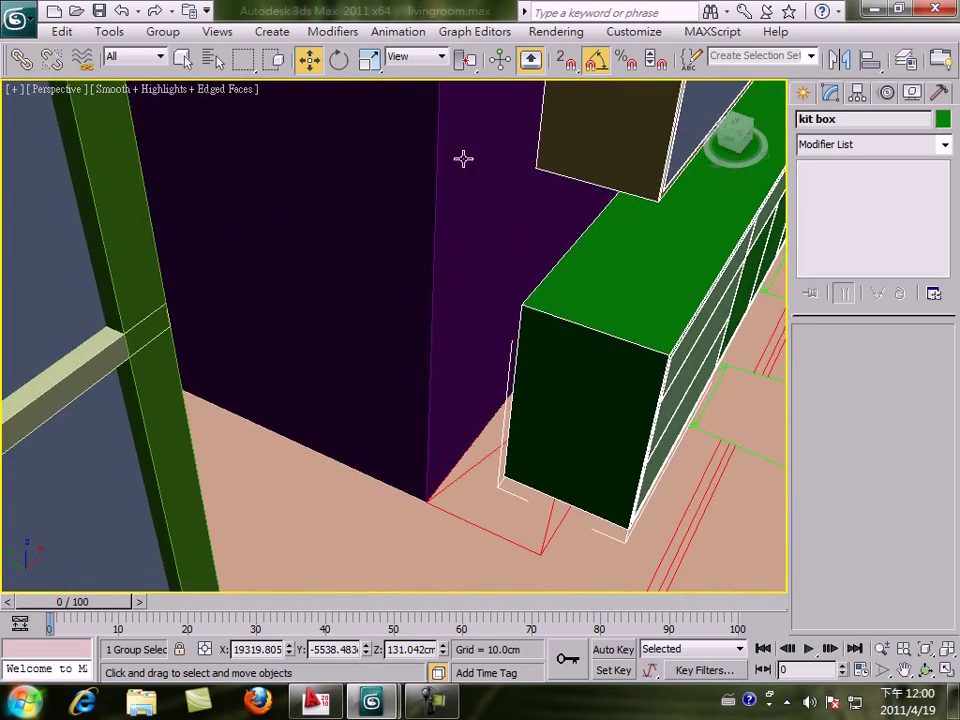
{"action": "left_click_drag", "start_coordinate": [567, 70], "coordinate": [567, 150]}
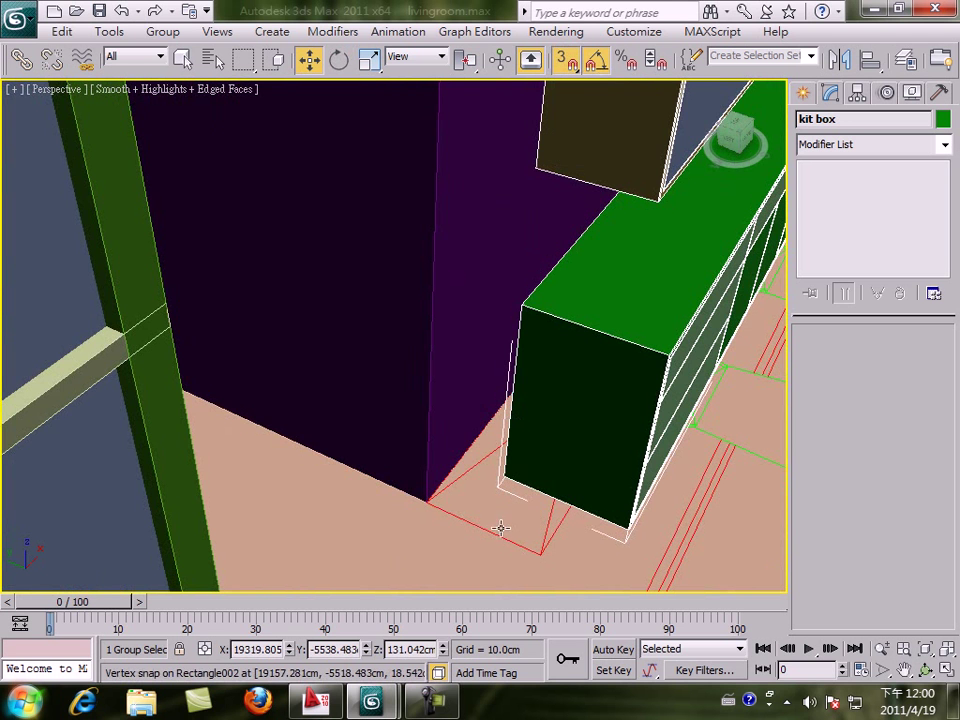
{"action": "left_click_drag", "start_coordinate": [506, 477], "coordinate": [437, 503]}
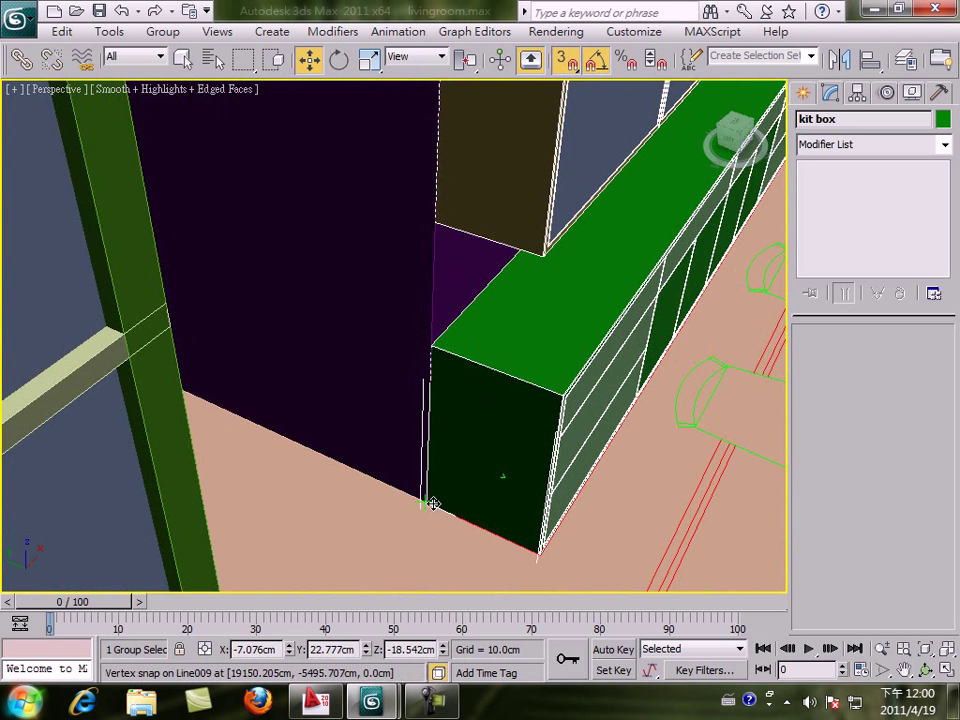
- Raise the kit box group off the floor with a Z move offset of 25 cm
{"action": "right_click", "coordinate": [313, 73]}
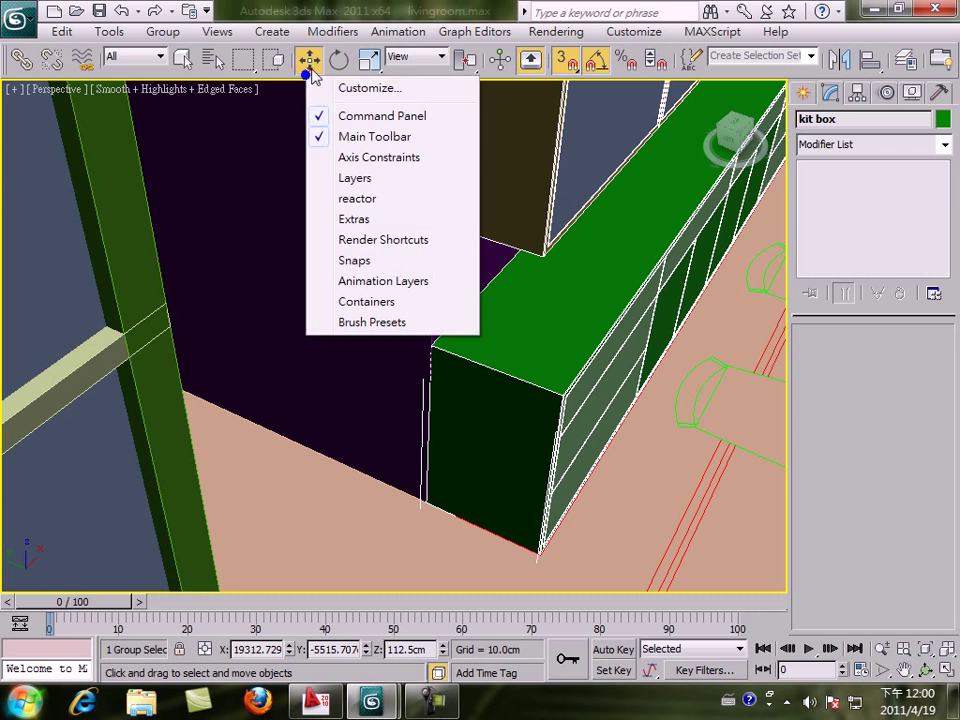
{"action": "right_click", "coordinate": [309, 60]}
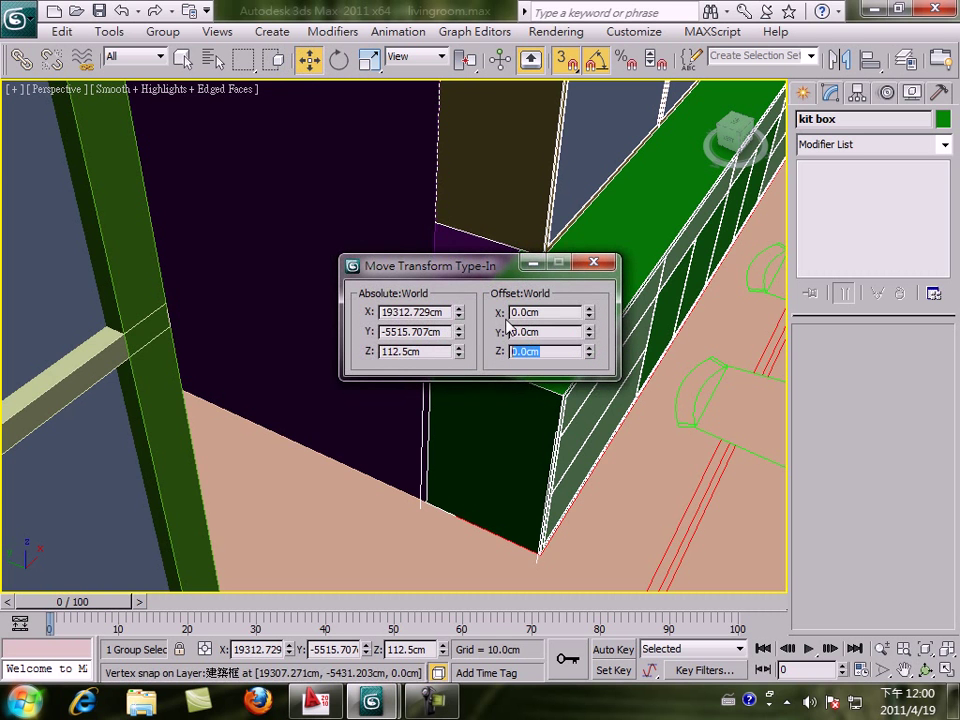
{"action": "type", "text": "25"}
{"action": "key", "text": "Return"}
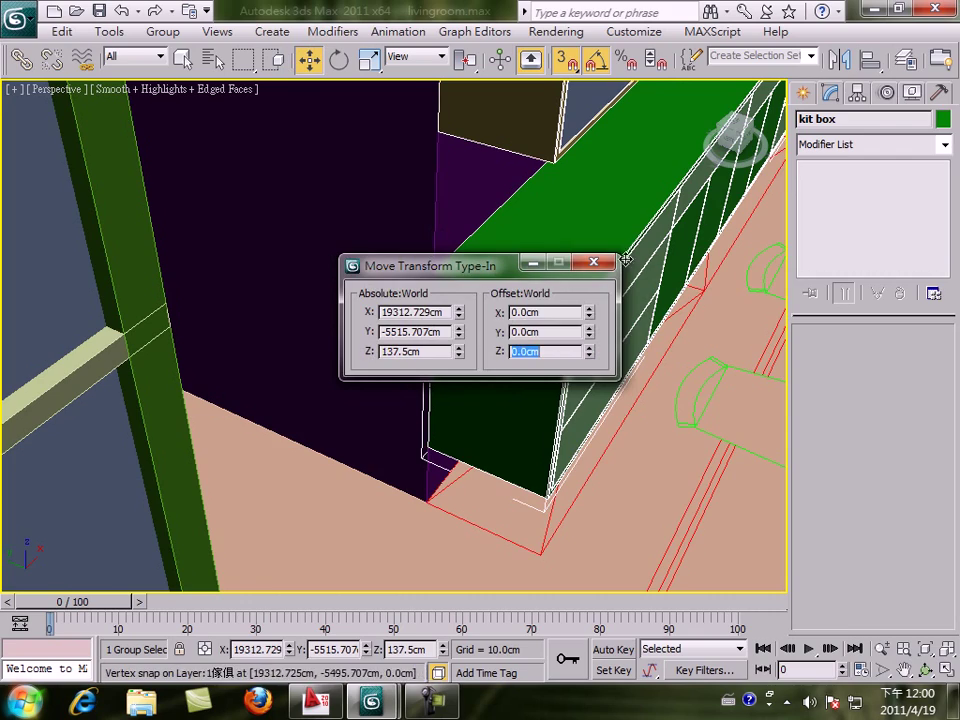
{"action": "left_click", "coordinate": [594, 262]}
{"action": "scroll", "coordinate": [680, 365], "scroll_direction": "down", "scroll_amount": 6}
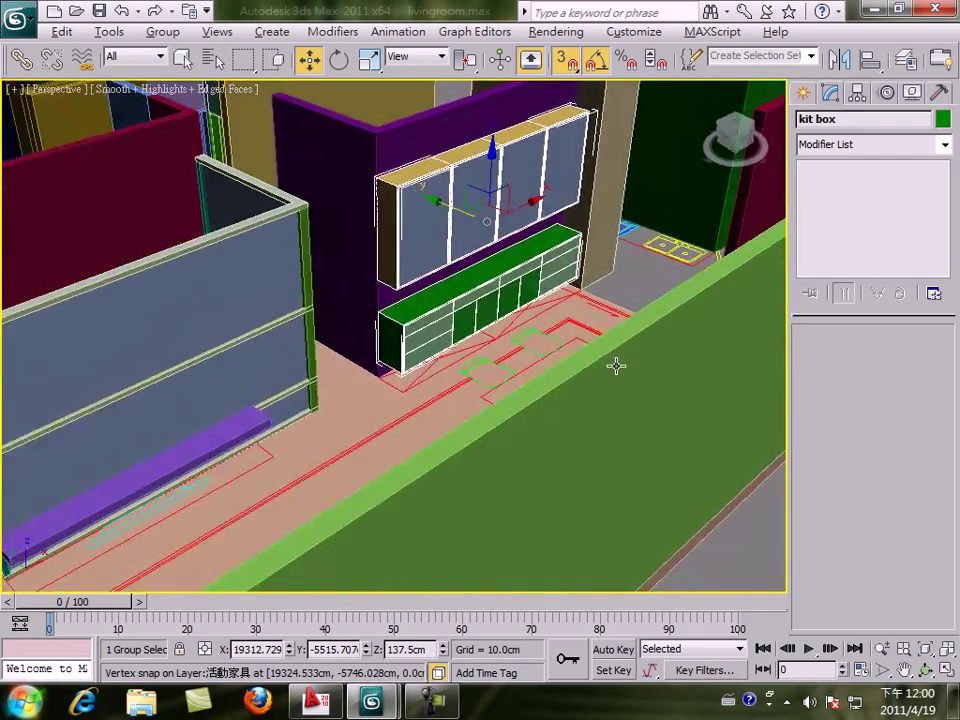